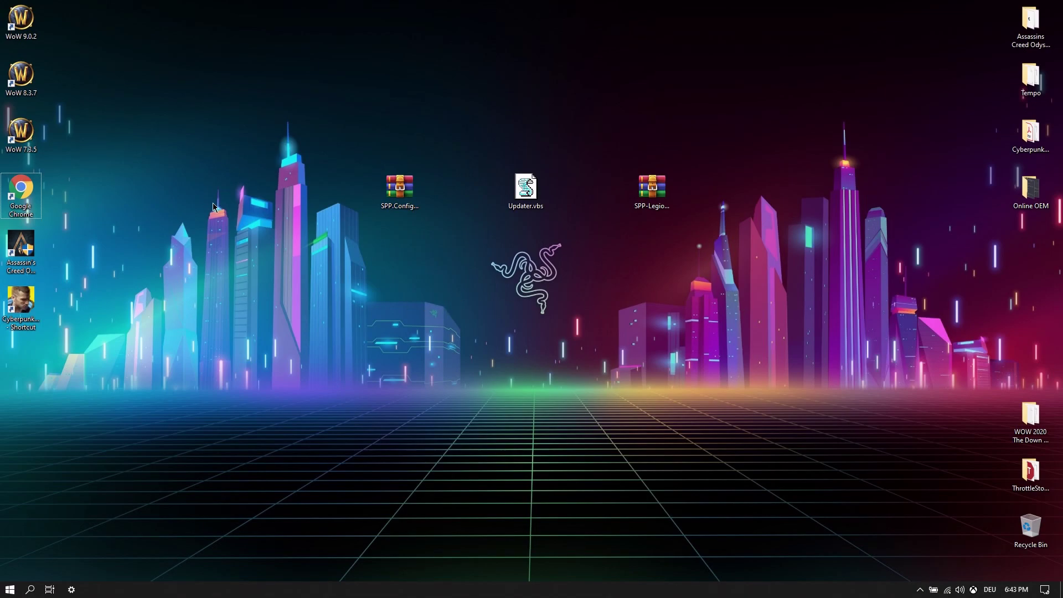
Open the Single Player Project forum at spp-forum.de in Chrome and accept the Discord server invite linked in its announcement.
drag(197, 257, 634, 465)
double_click(26, 188)
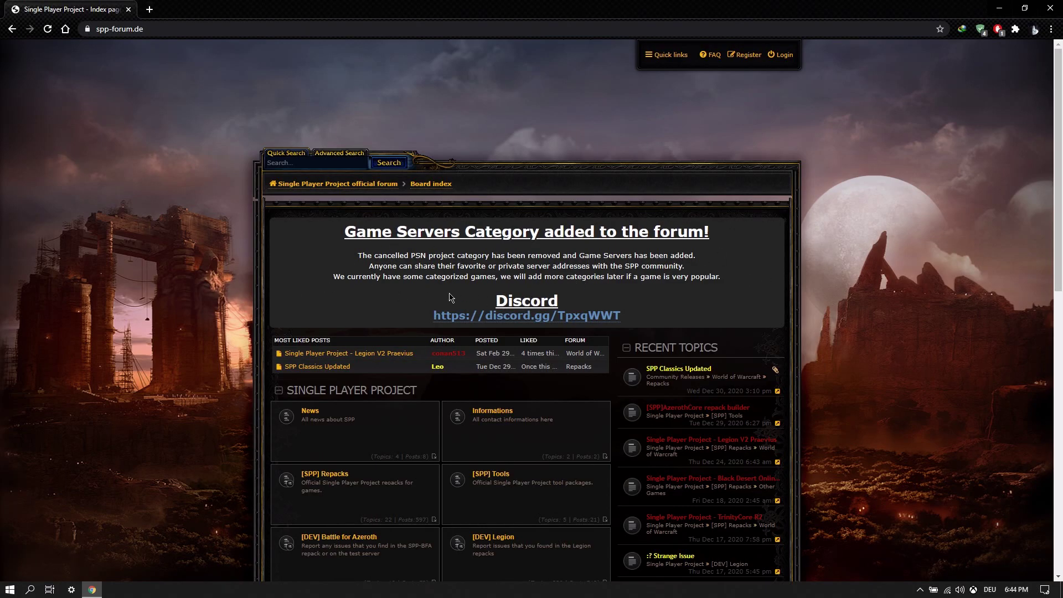
click(541, 317)
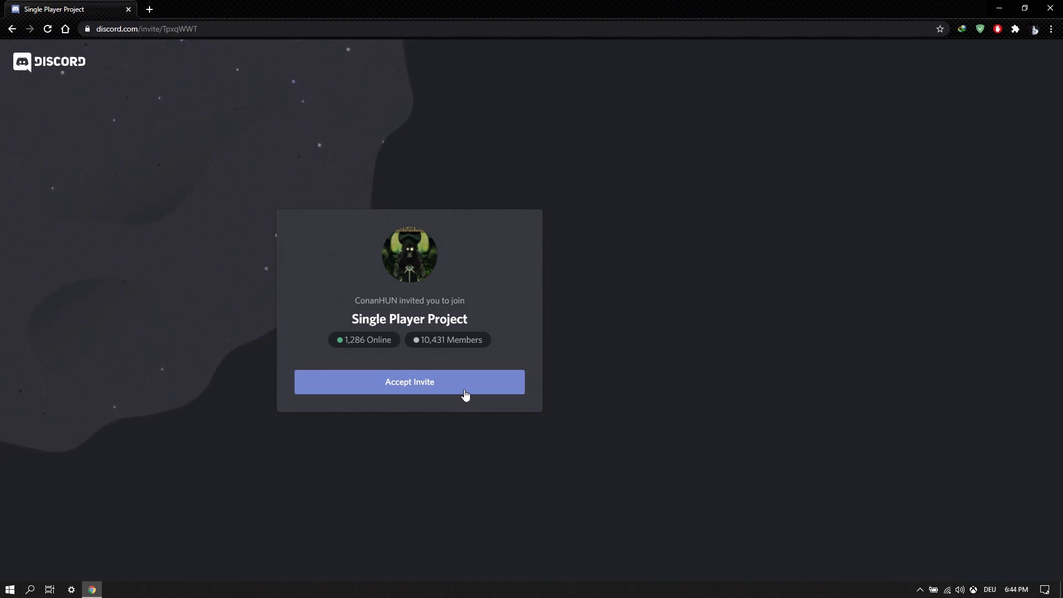
click(463, 390)
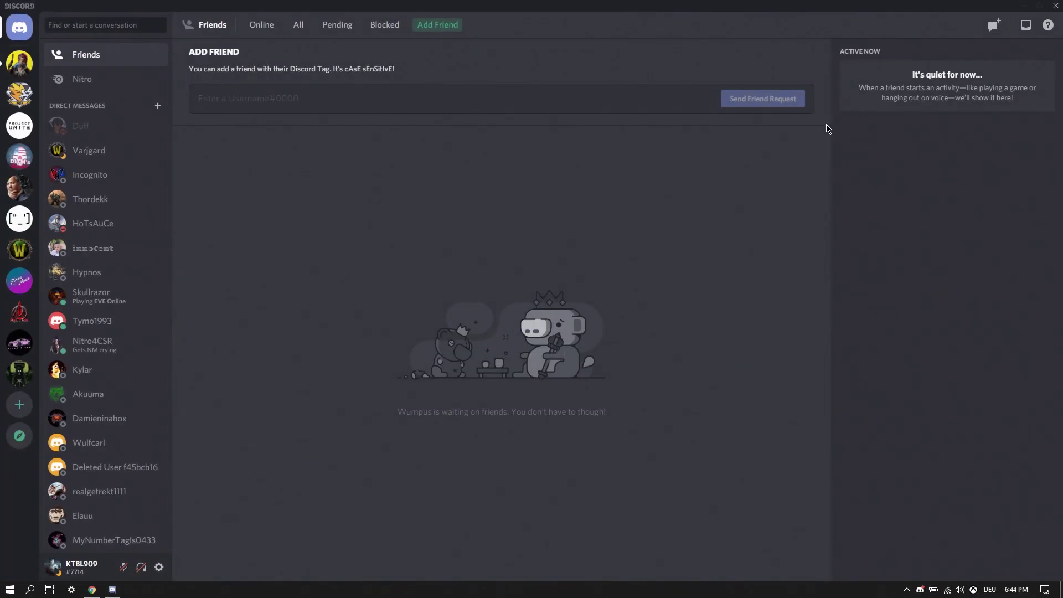
Open the Single Player Project server in Discord and go from its welcome channel to the roles channel.
click(16, 376)
scroll(101, 136, up, 8)
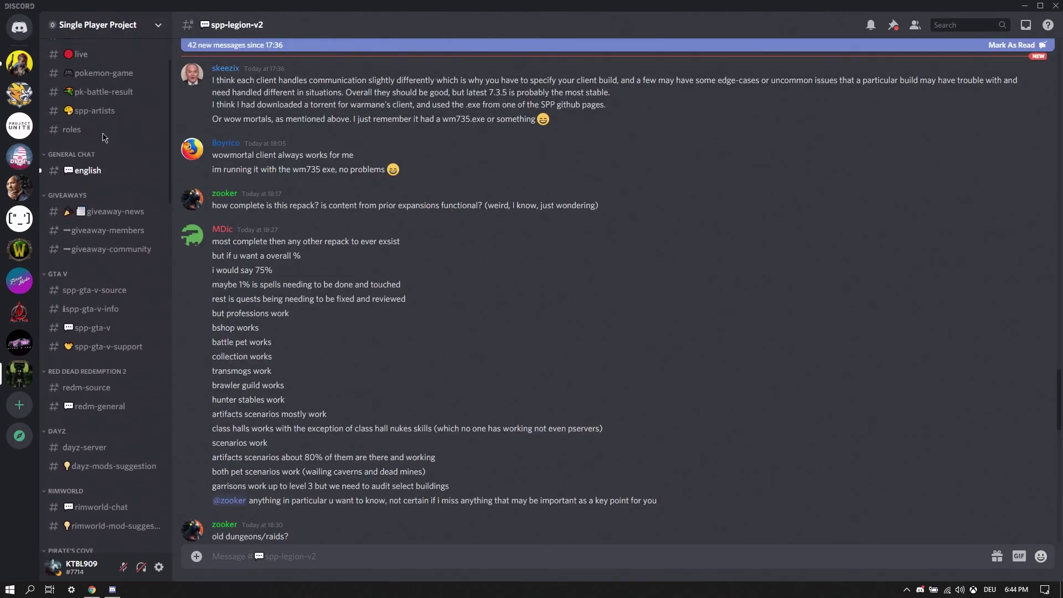
click(89, 70)
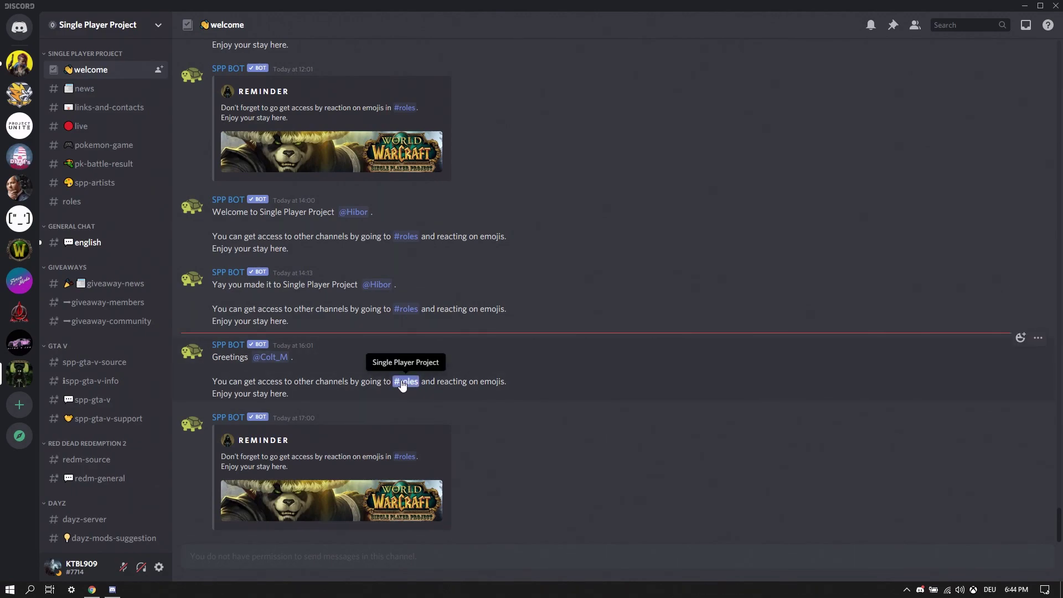
click(406, 382)
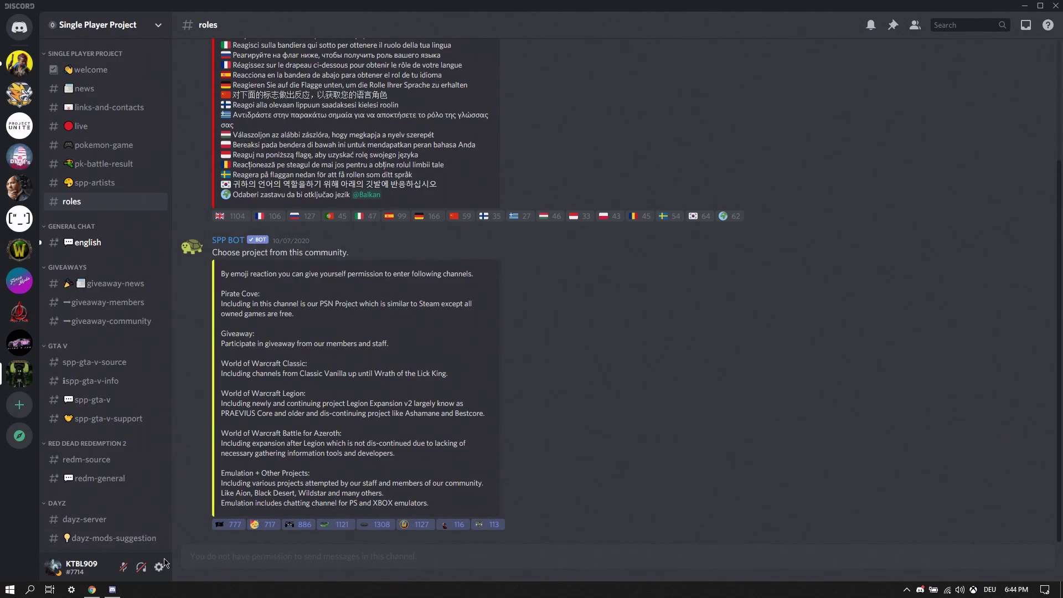
Examine the language and project role reactions in the roles channel and the server's full list of game channels.
mouse_move(225, 529)
scroll(105, 222, down, 5)
scroll(103, 302, down, 4)
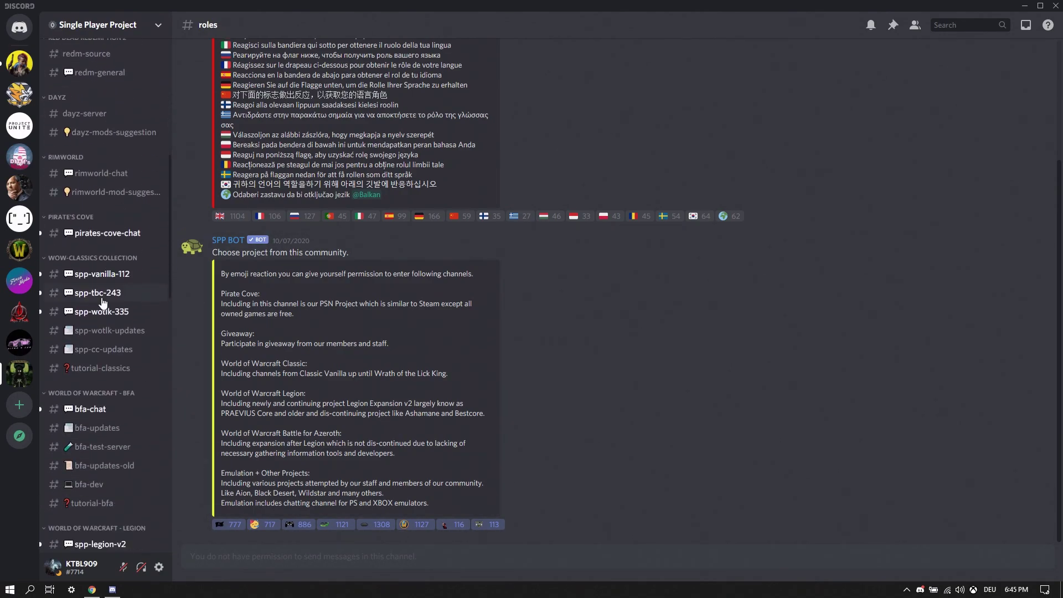
scroll(131, 261, down, 2)
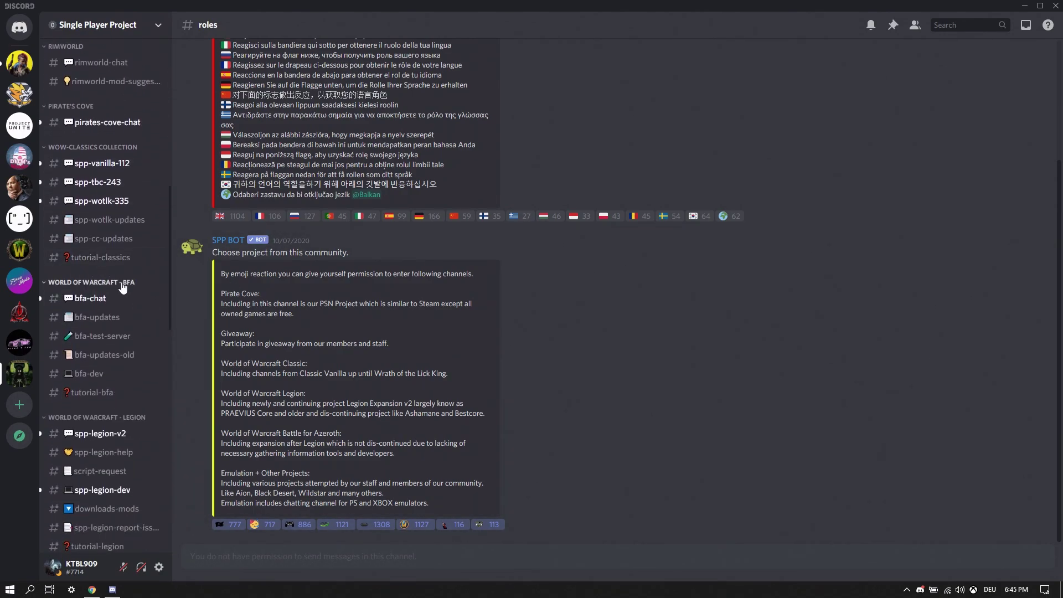
scroll(133, 285, down, 4)
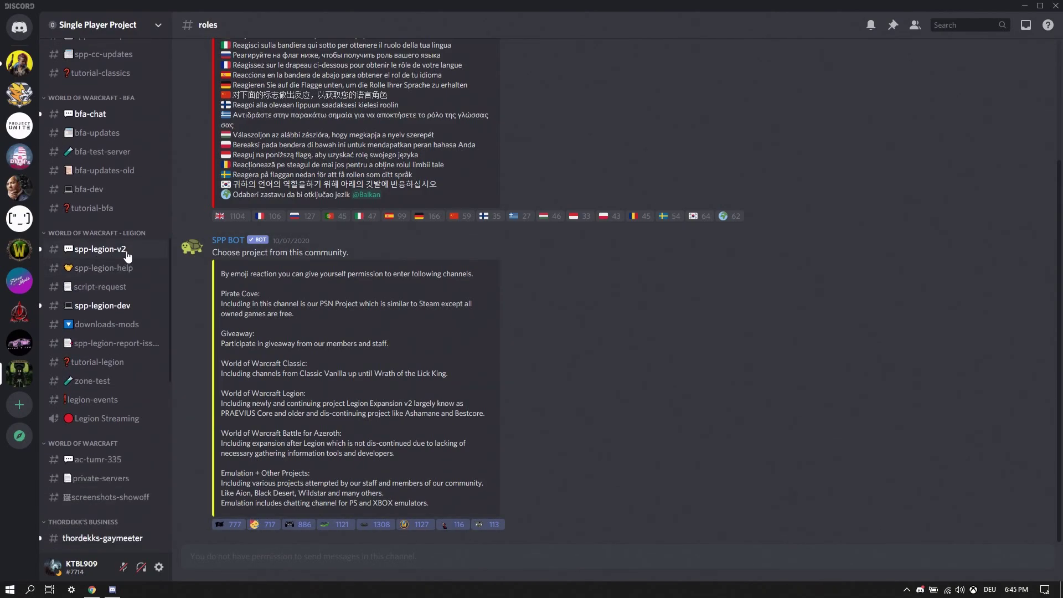
scroll(127, 260, down, 4)
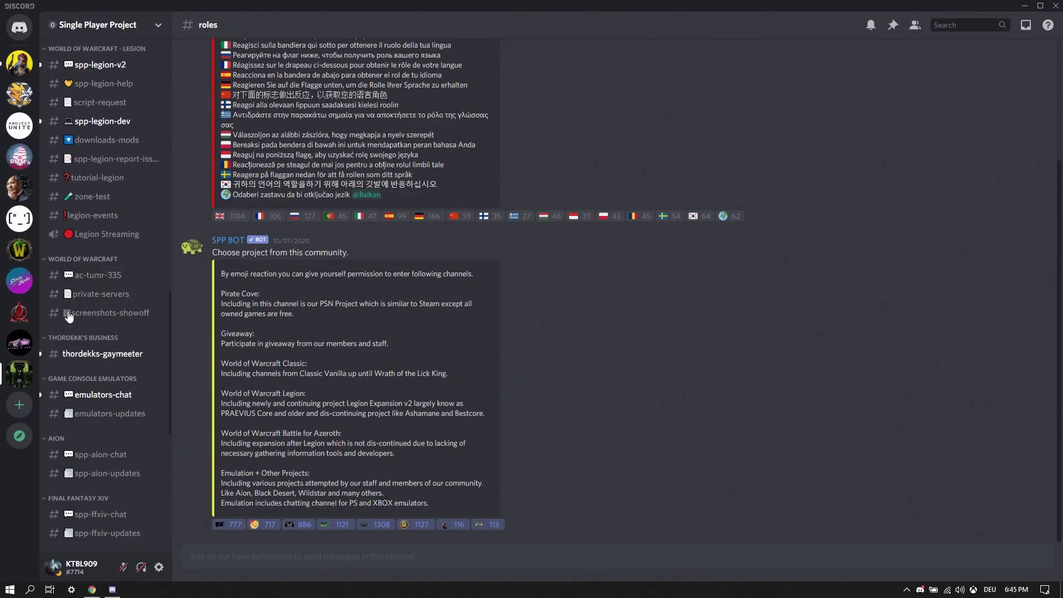
scroll(116, 340, down, 7)
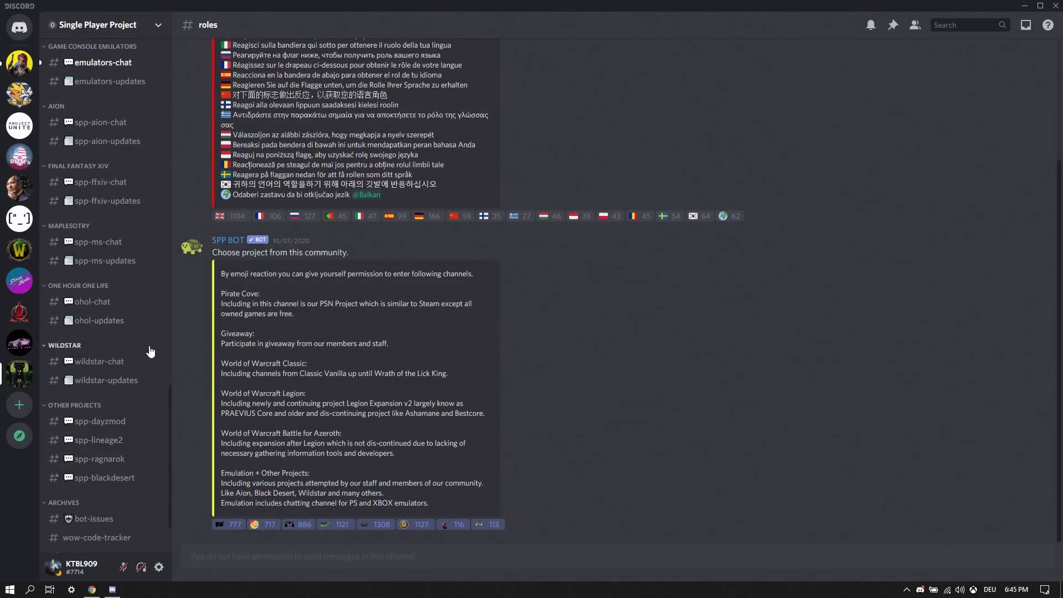
scroll(257, 382, up, 3)
scroll(256, 382, up, 1)
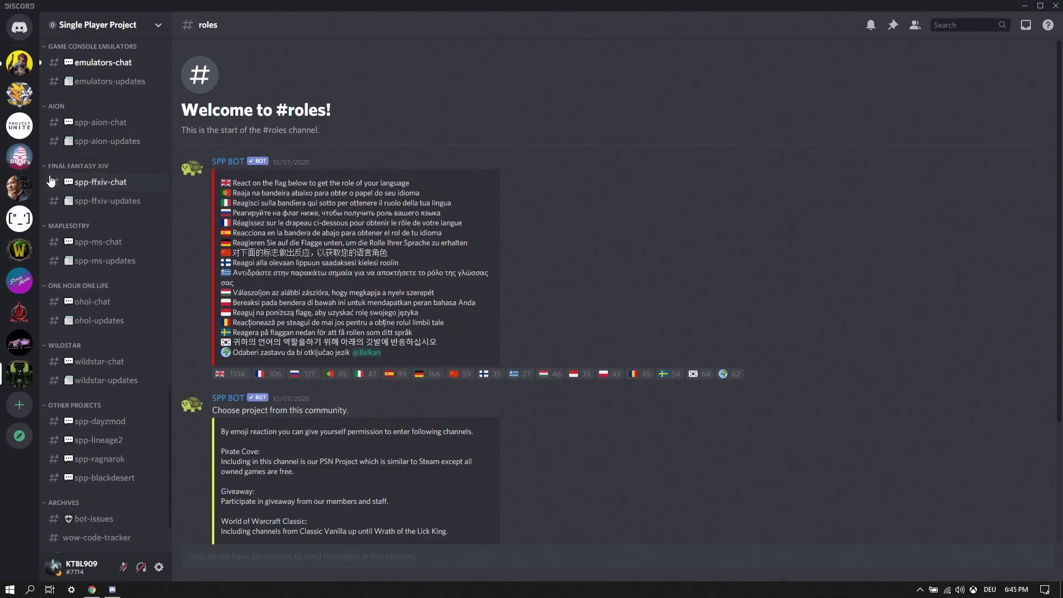
scroll(221, 438, down, 4)
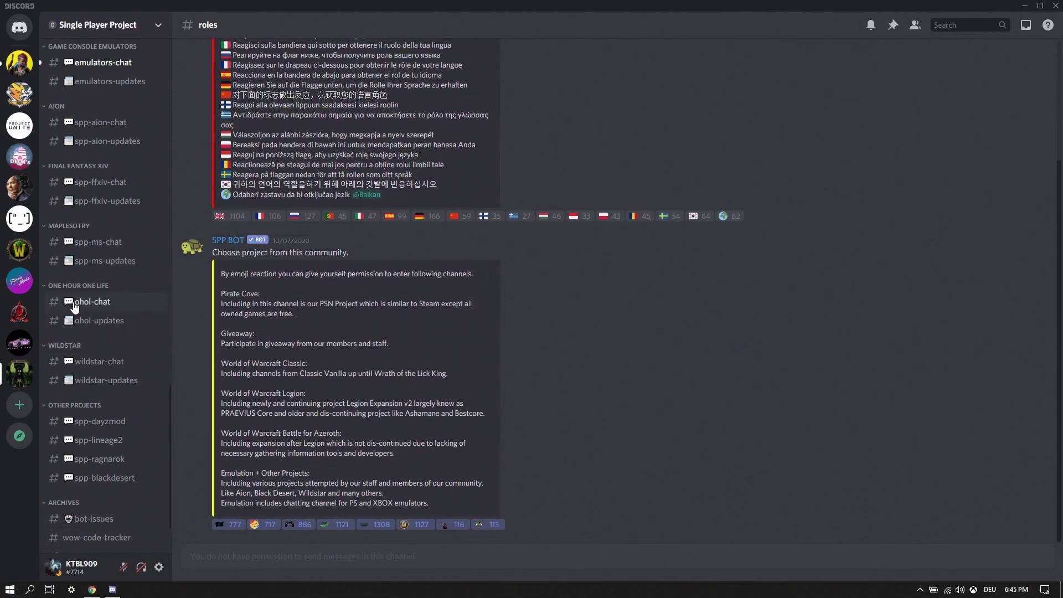
scroll(92, 299, up, 10)
scroll(106, 294, up, 15)
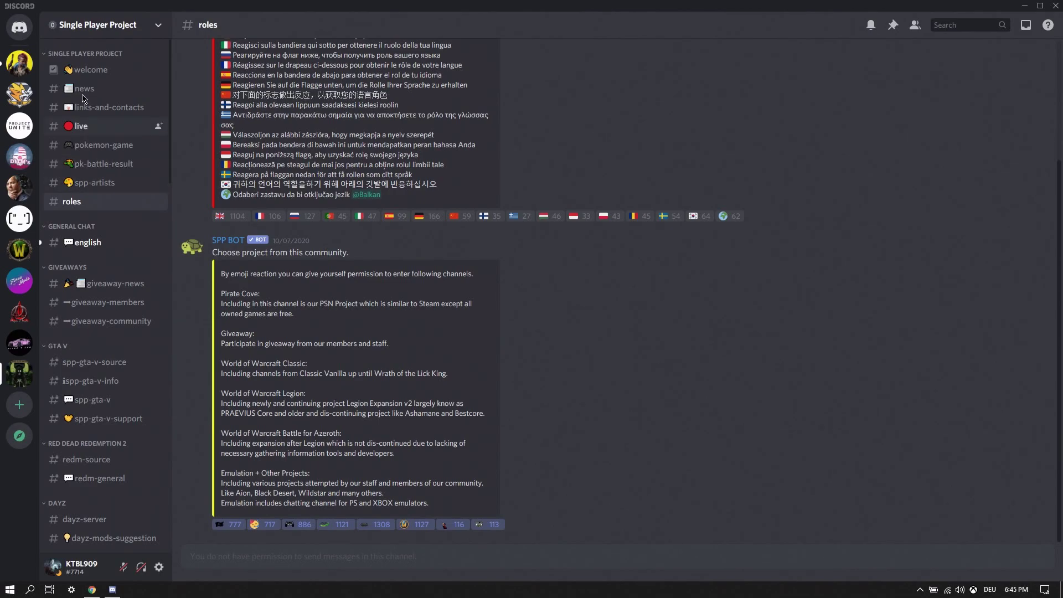
Open the server's news channel and find the Legion update post with the attached Updater.vbs file.
click(125, 89)
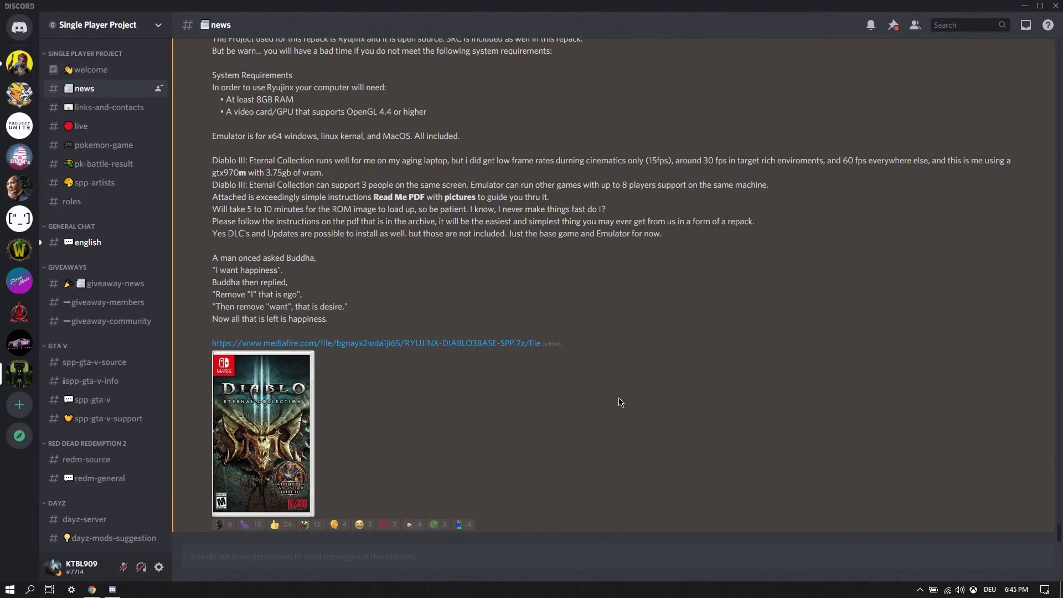
scroll(646, 389, up, 5)
scroll(647, 389, up, 8)
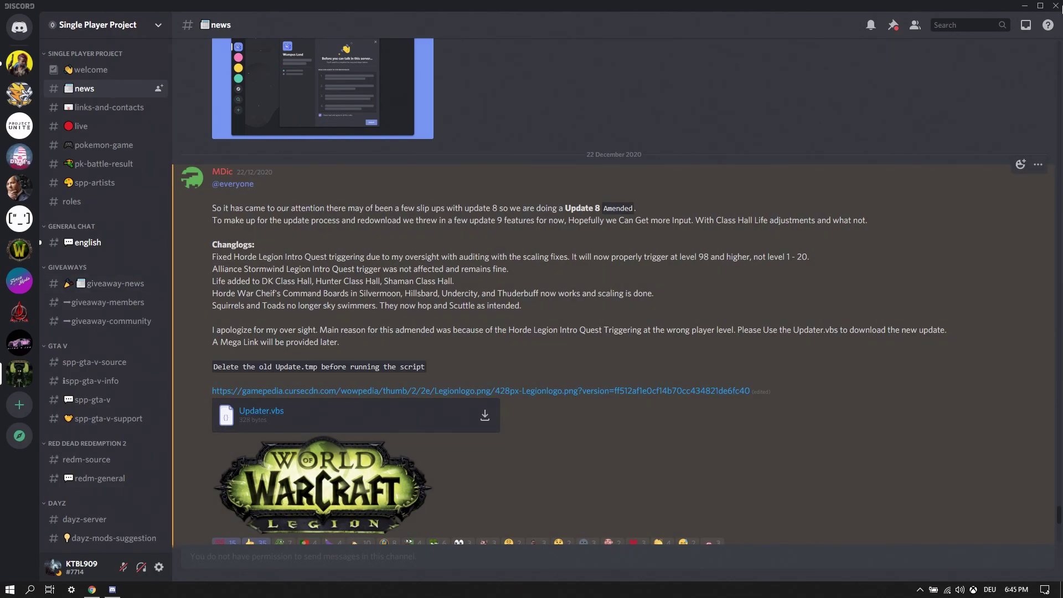
Switch from Discord to Chrome and return to the Single Player Project forum's index page.
click(1025, 5)
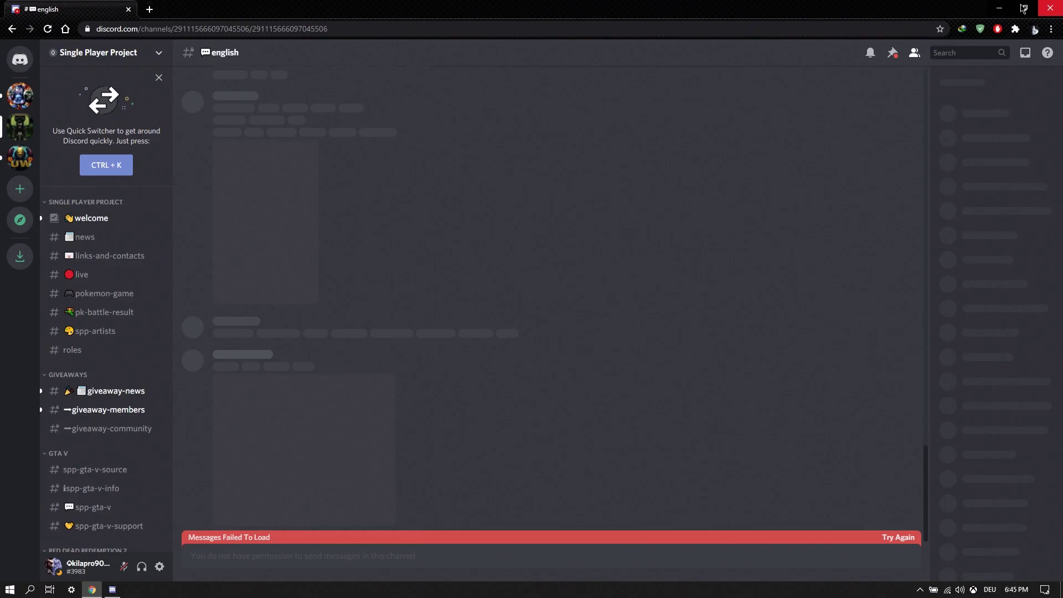
click(1000, 8)
click(93, 592)
click(148, 9)
click(406, 356)
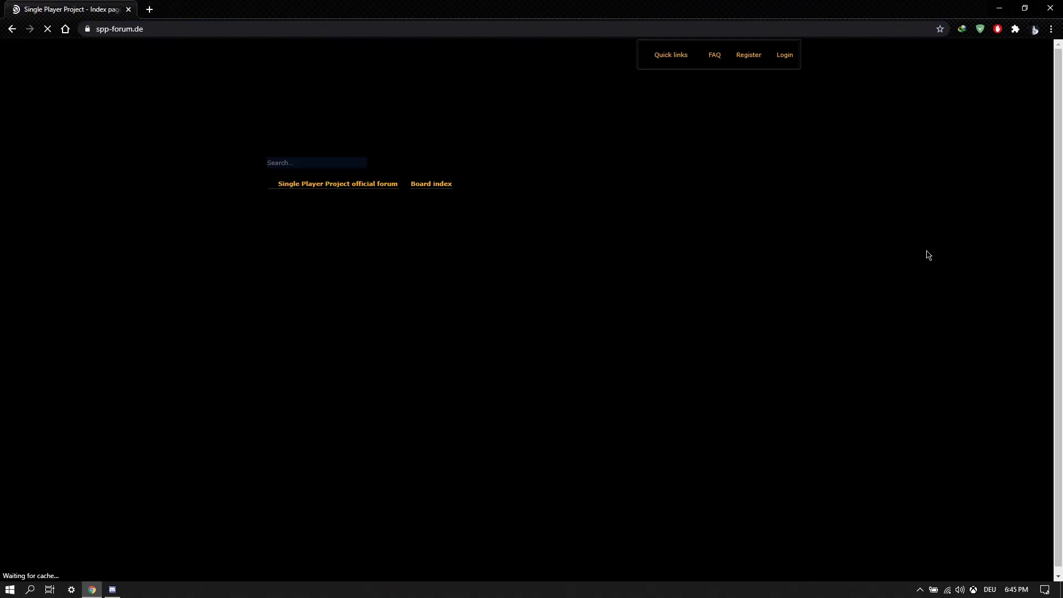
Open the "Single Player Project - Legion V2 Praevius" topic, review its usage instructions and download links, and close the browser.
scroll(546, 245, down, 3)
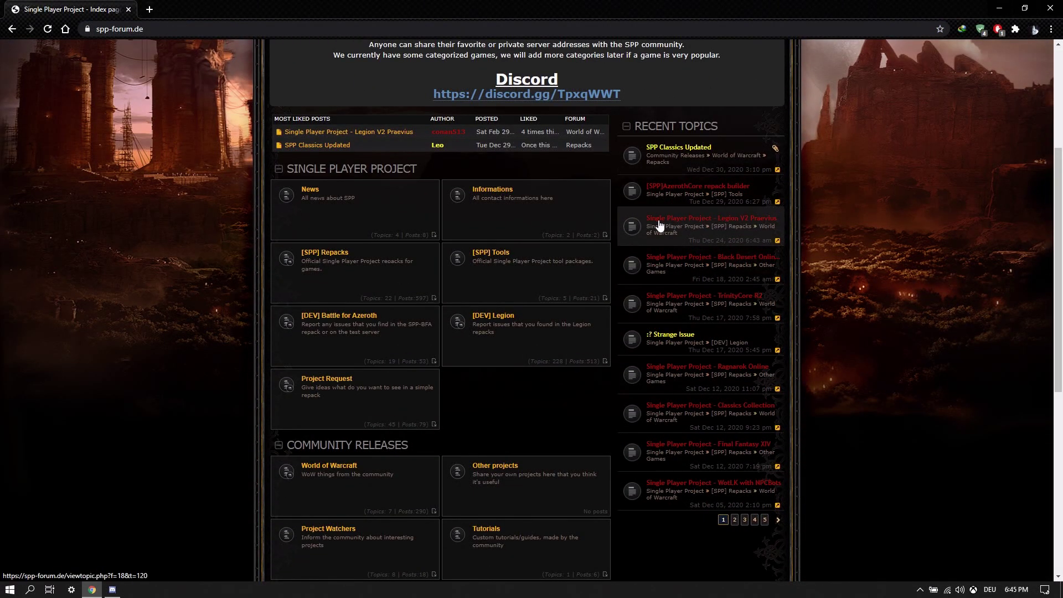
click(717, 222)
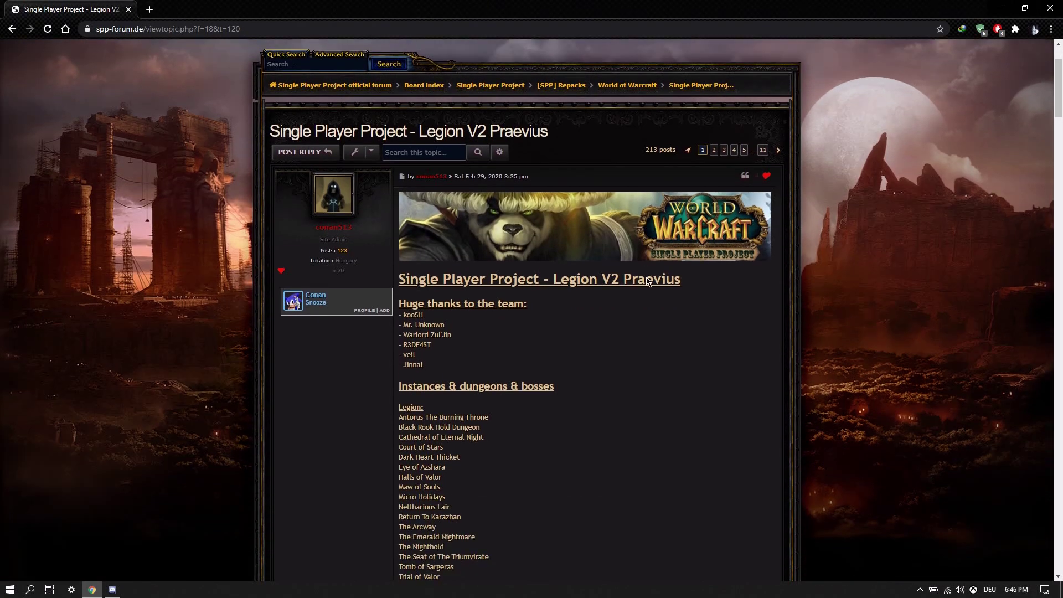
scroll(649, 281, down, 20)
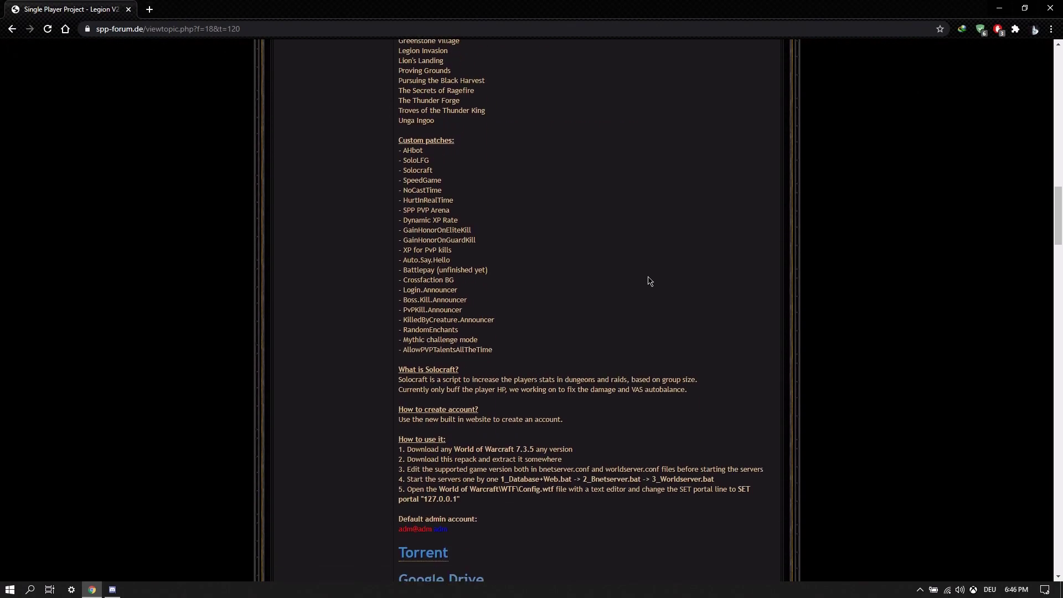
scroll(649, 282, down, 4)
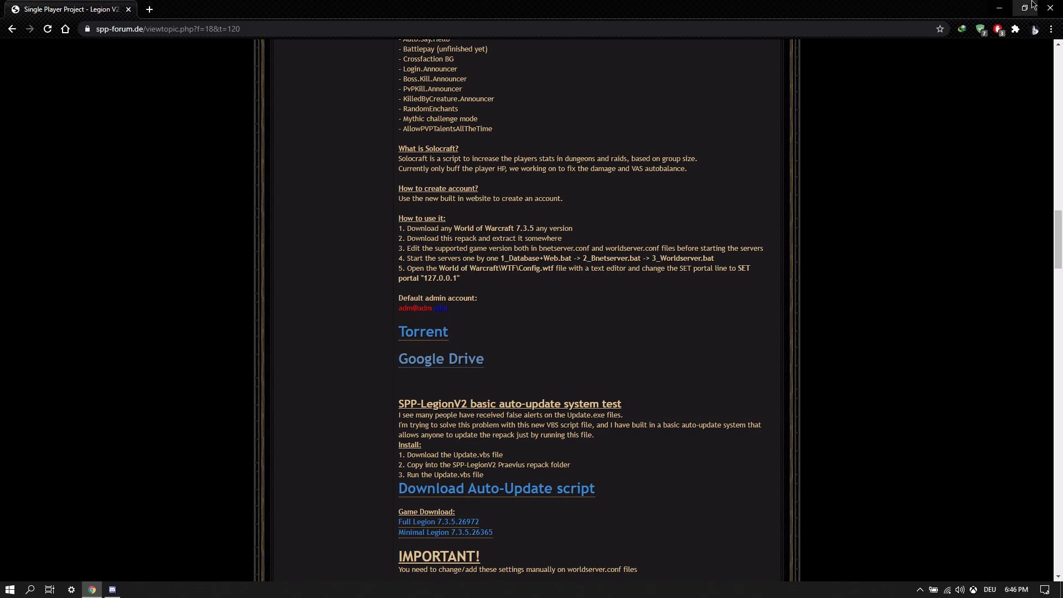
click(1049, 7)
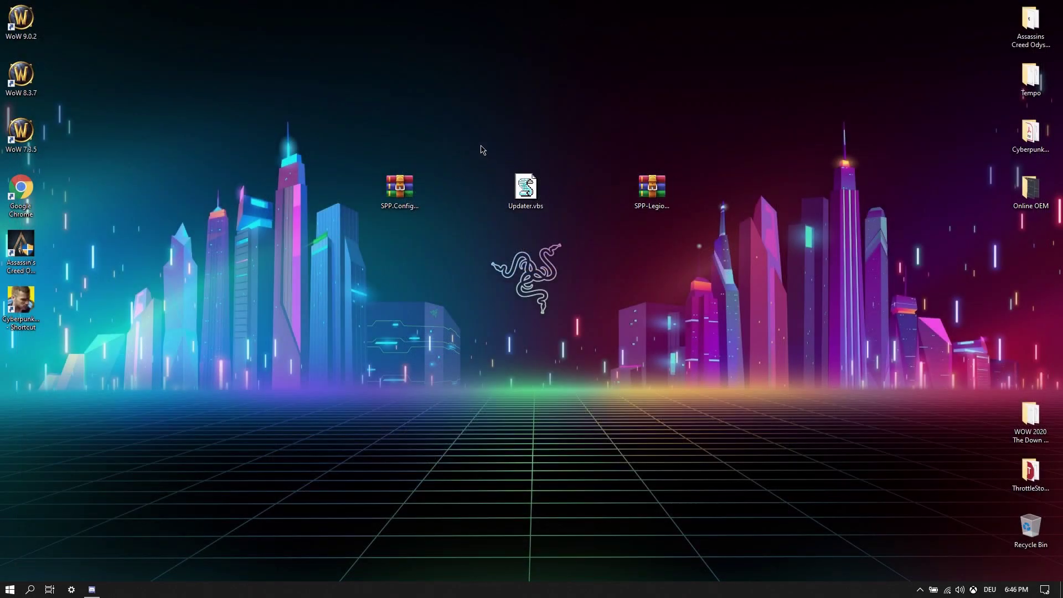
drag(474, 142, 576, 191)
drag(507, 126, 607, 277)
drag(526, 191, 567, 191)
click(652, 191)
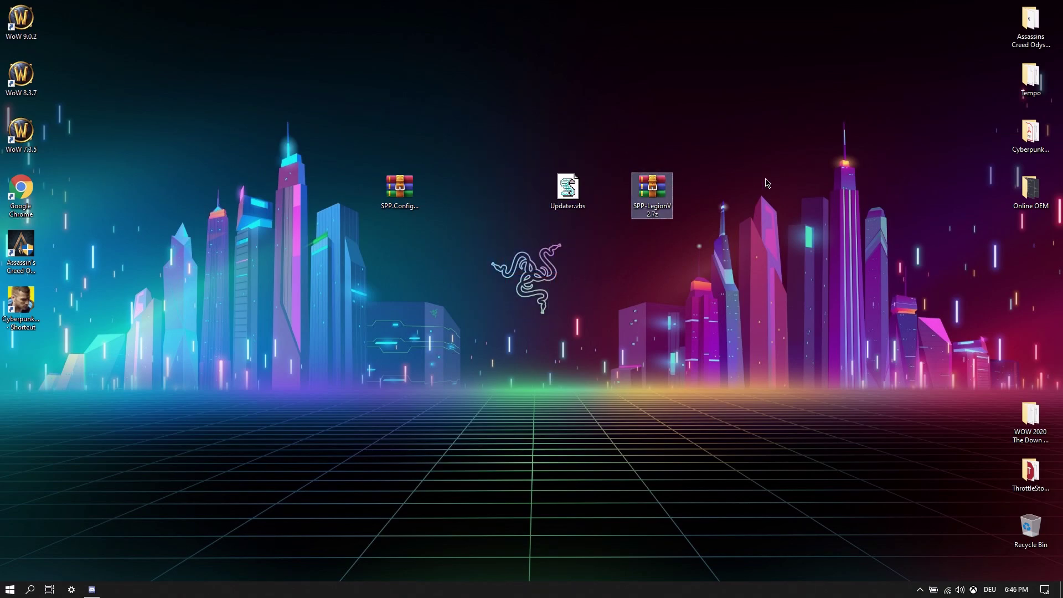
mouse_move(662, 187)
mouse_down()
mouse_move(620, 188)
mouse_move(670, 194)
mouse_move(650, 194)
mouse_up()
drag(567, 191, 524, 191)
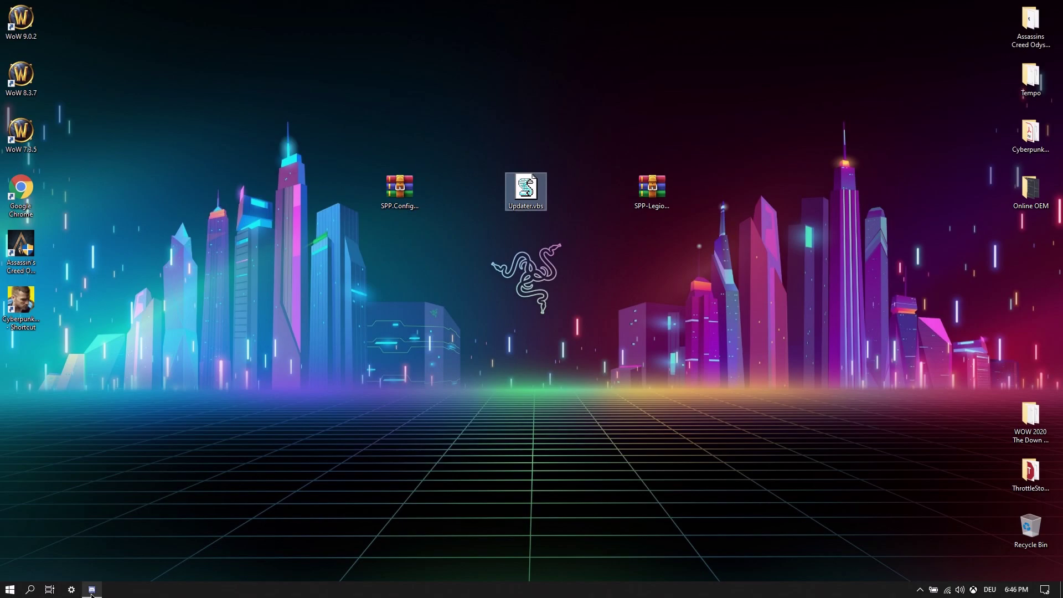
mouse_move(92, 594)
click(166, 488)
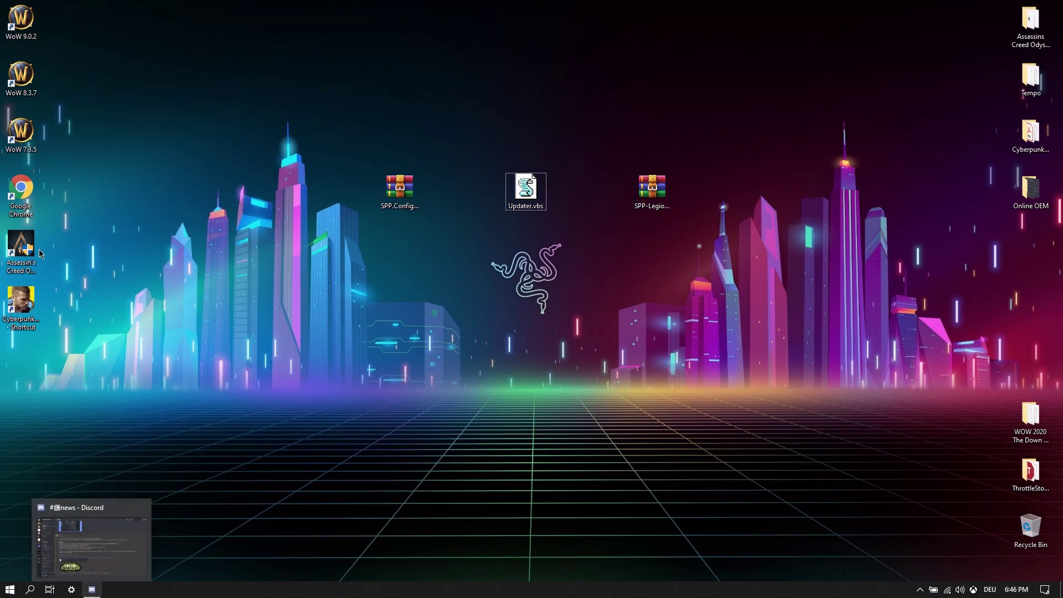
Open the bookmarked SPPConfigGenerator releases page on GitHub in Chrome, view the Version 0.0.1.5 download, and close the browser.
double_click(20, 191)
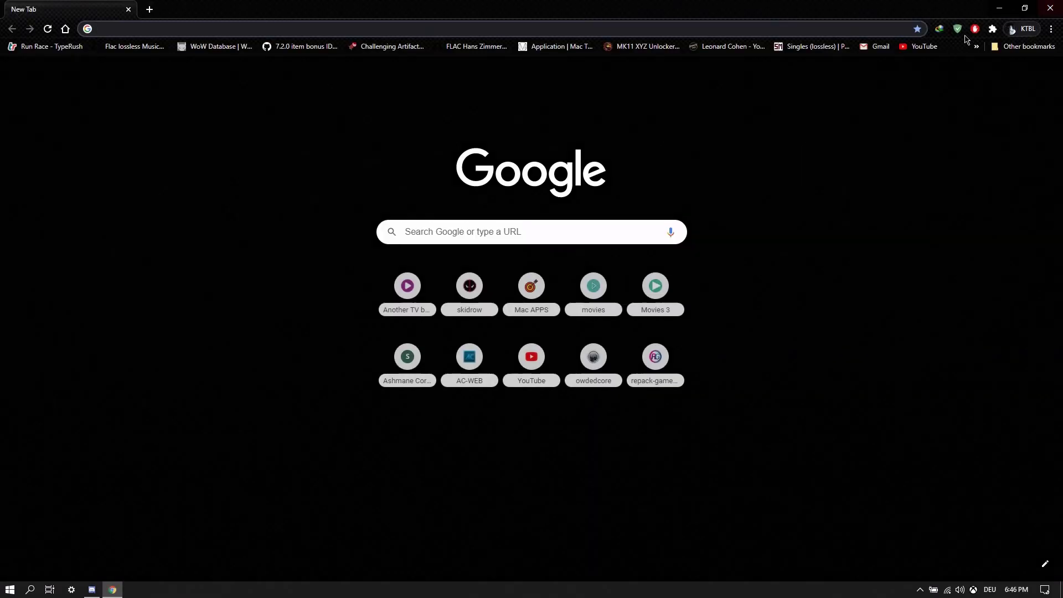
click(976, 46)
scroll(818, 457, down, 10)
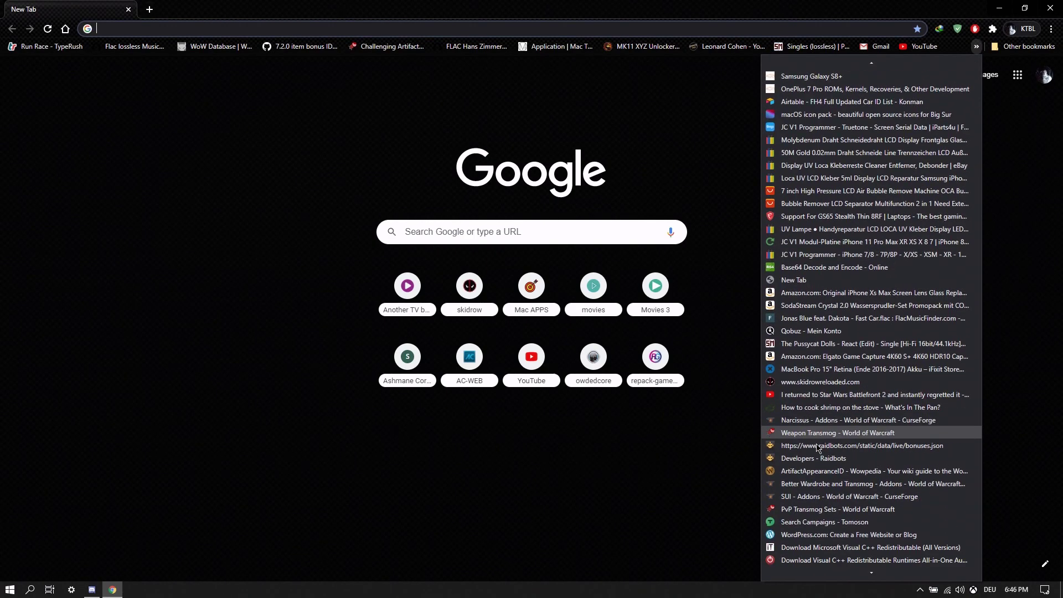
scroll(818, 457, down, 5)
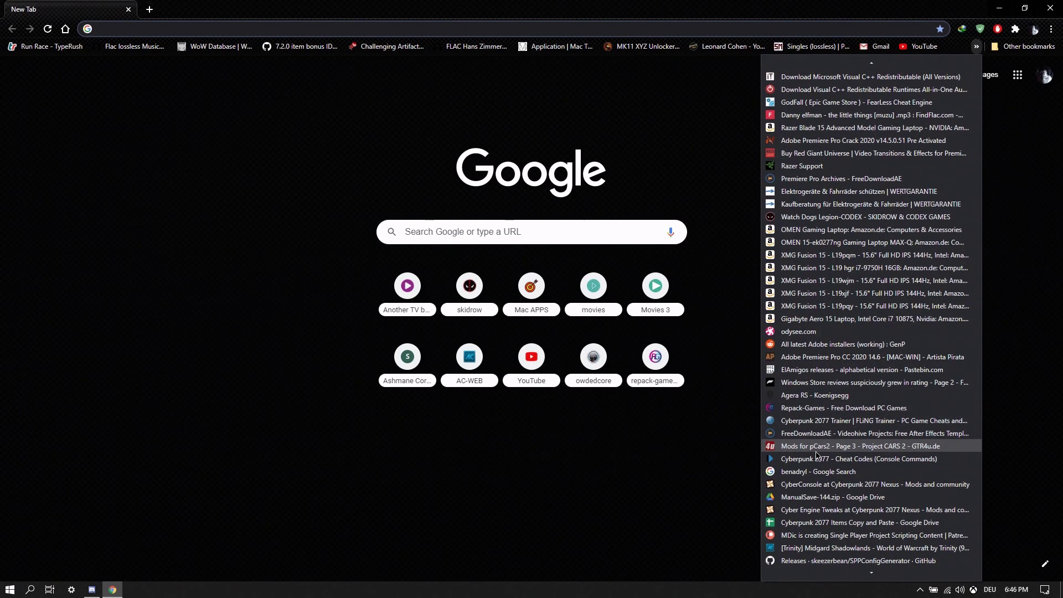
click(820, 561)
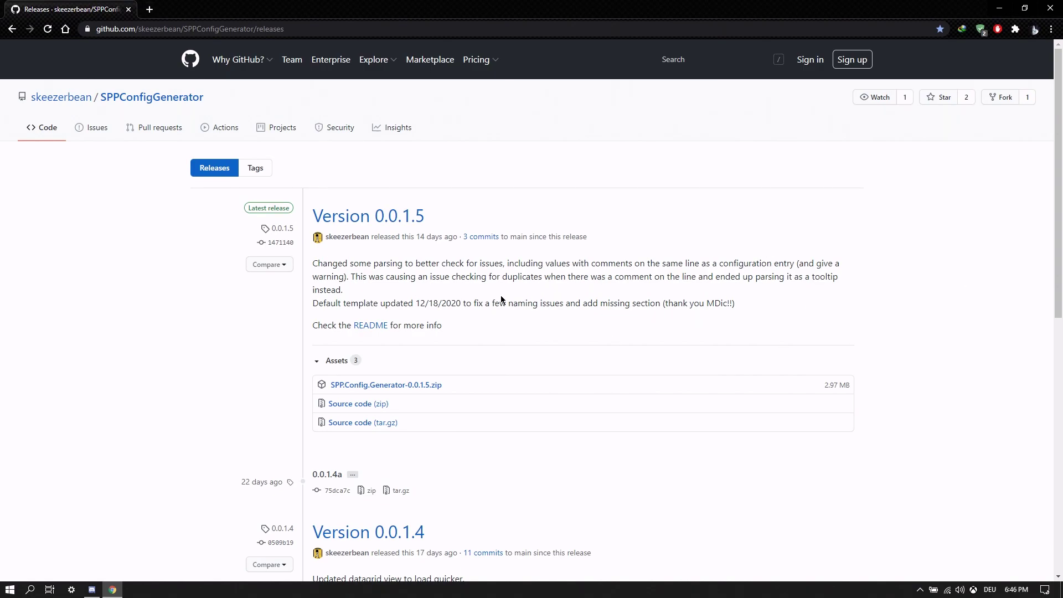
click(1050, 7)
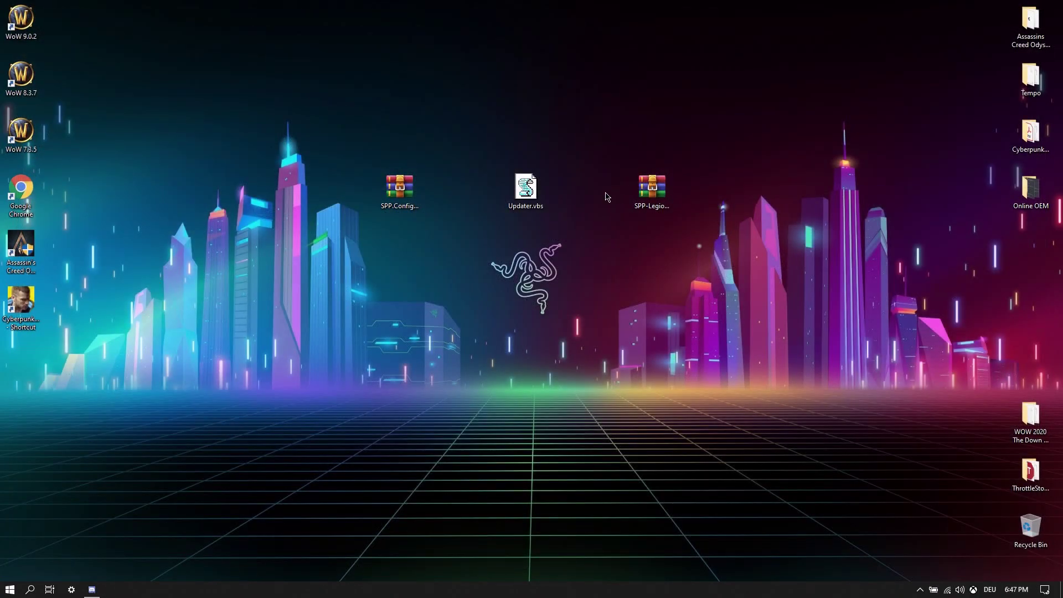
Extract the SPP-LegionV2.7z archive onto the desktop.
right_click(651, 183)
click(555, 238)
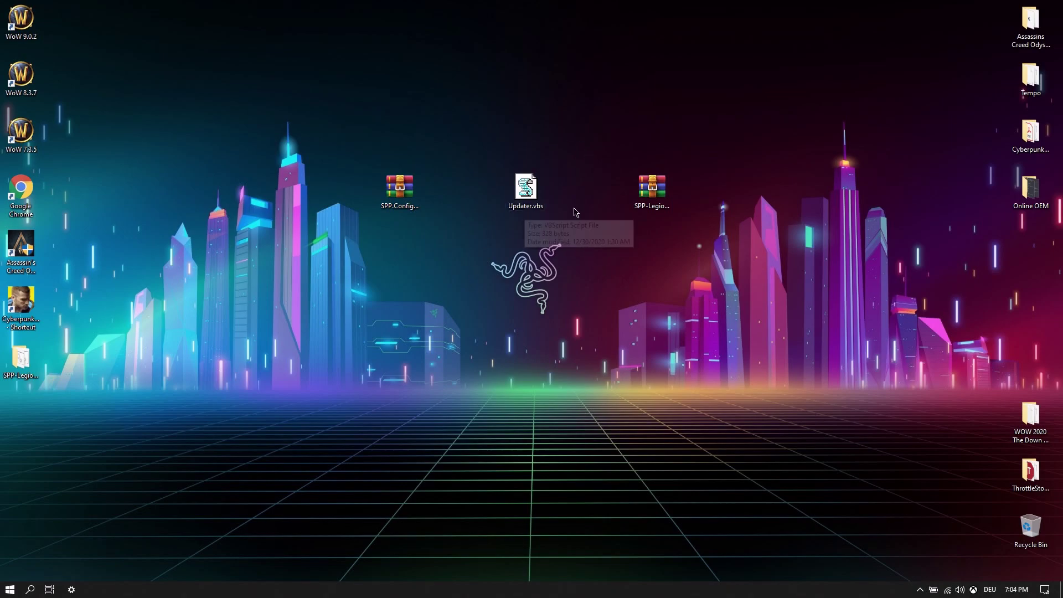
Copy Updater.vbs from the desktop into the extracted SPP-LegionV2 folder.
right_click(531, 184)
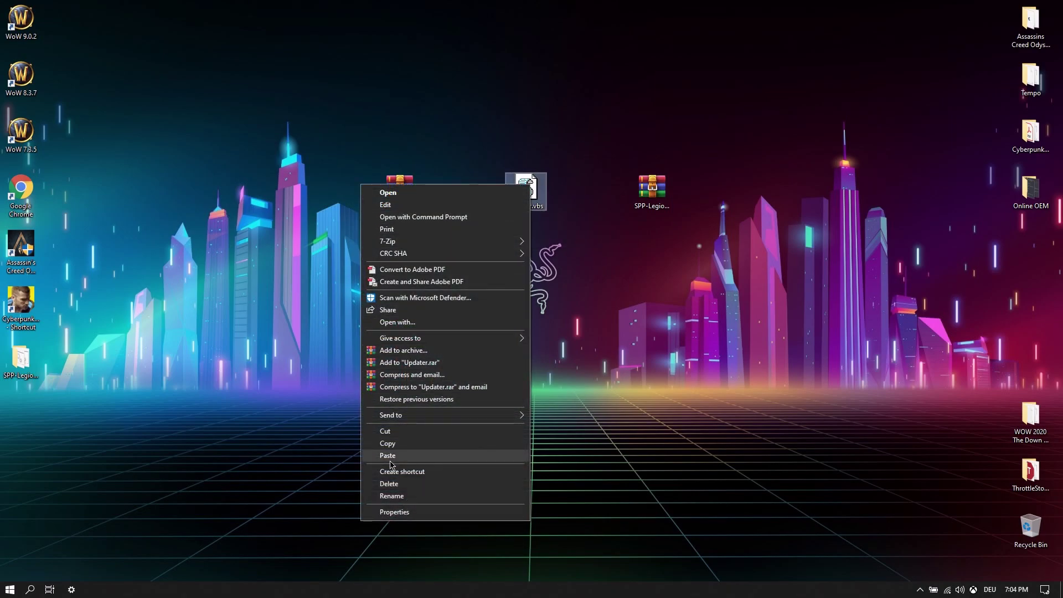
click(388, 443)
double_click(20, 359)
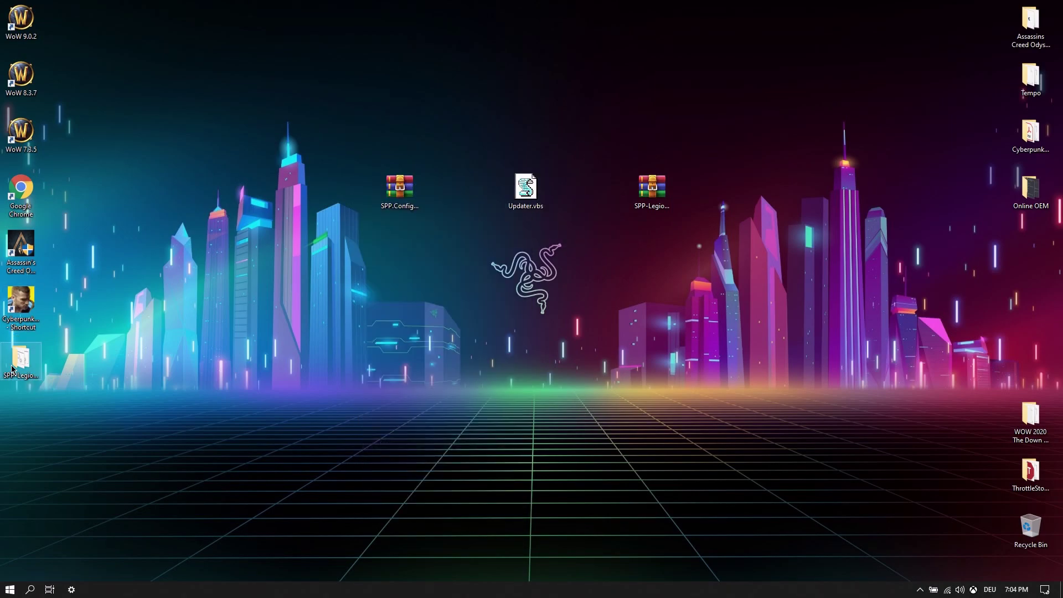
right_click(208, 311)
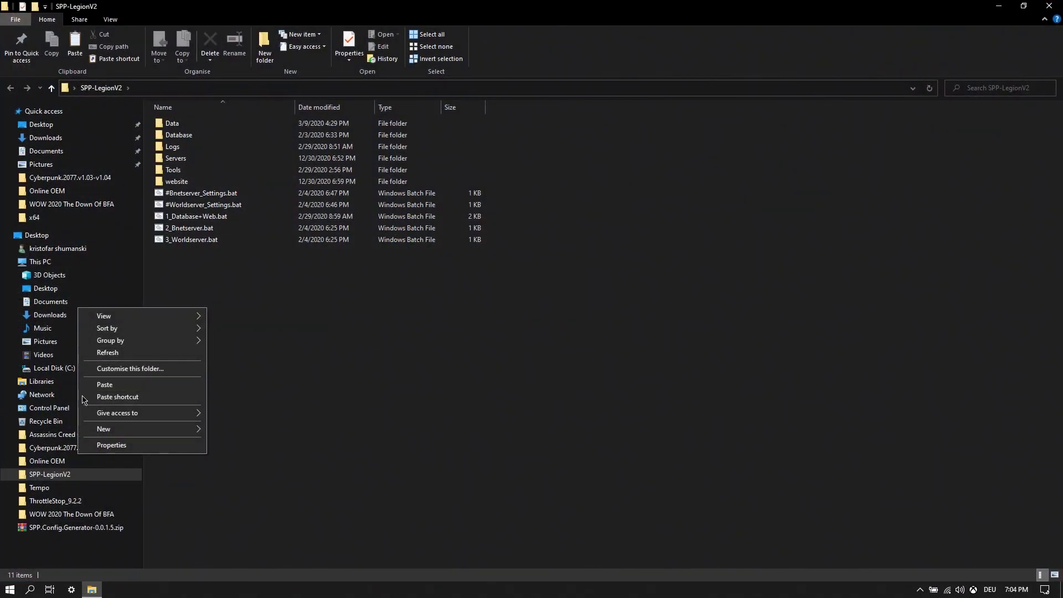
click(111, 384)
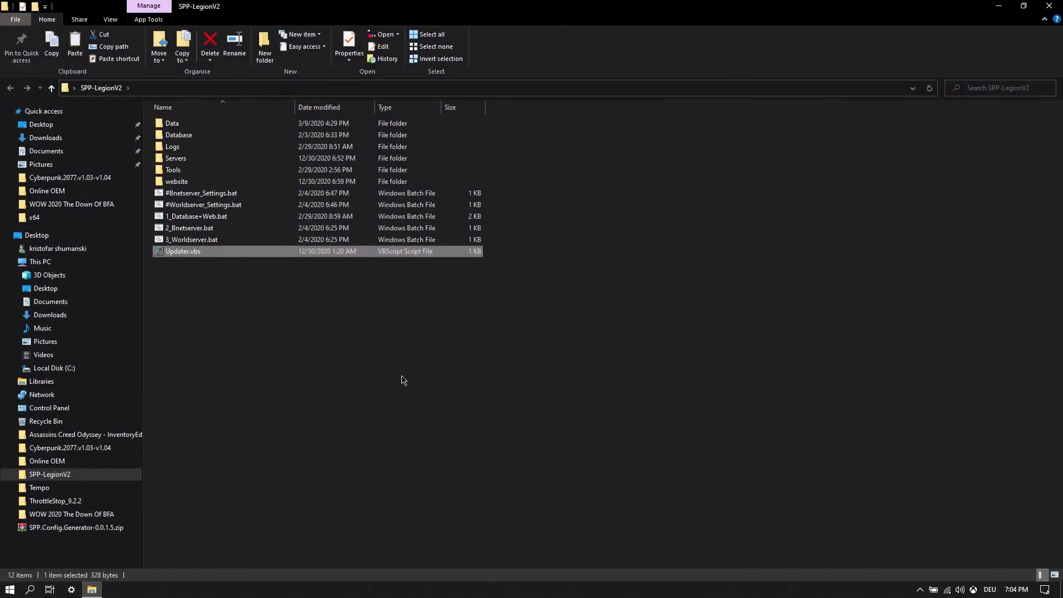
Run Updater.vbs from the SPP-LegionV2 folder, allow it to open, and finish the database import.
double_click(185, 252)
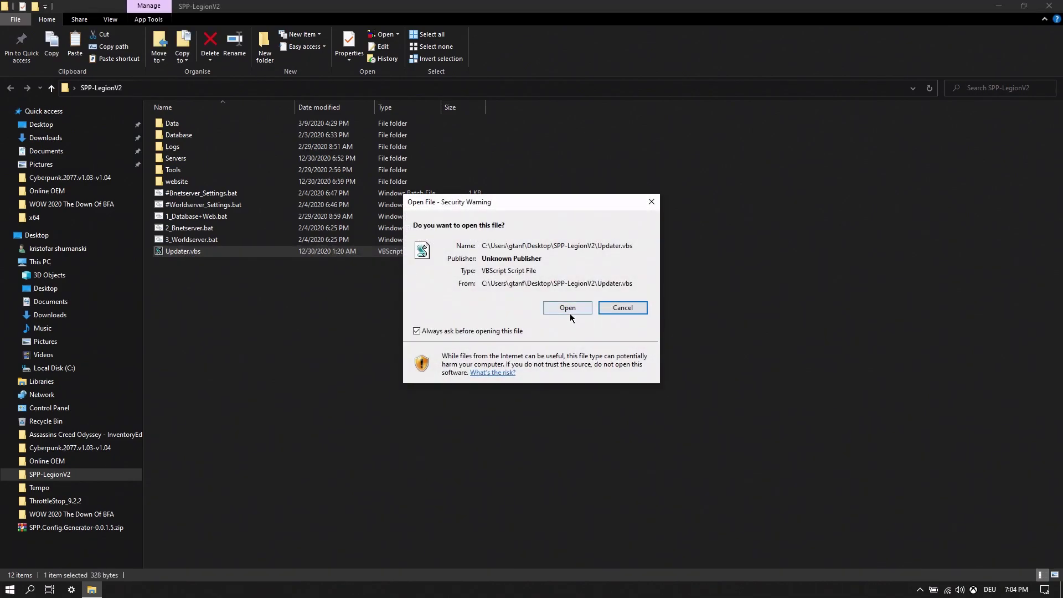
click(569, 310)
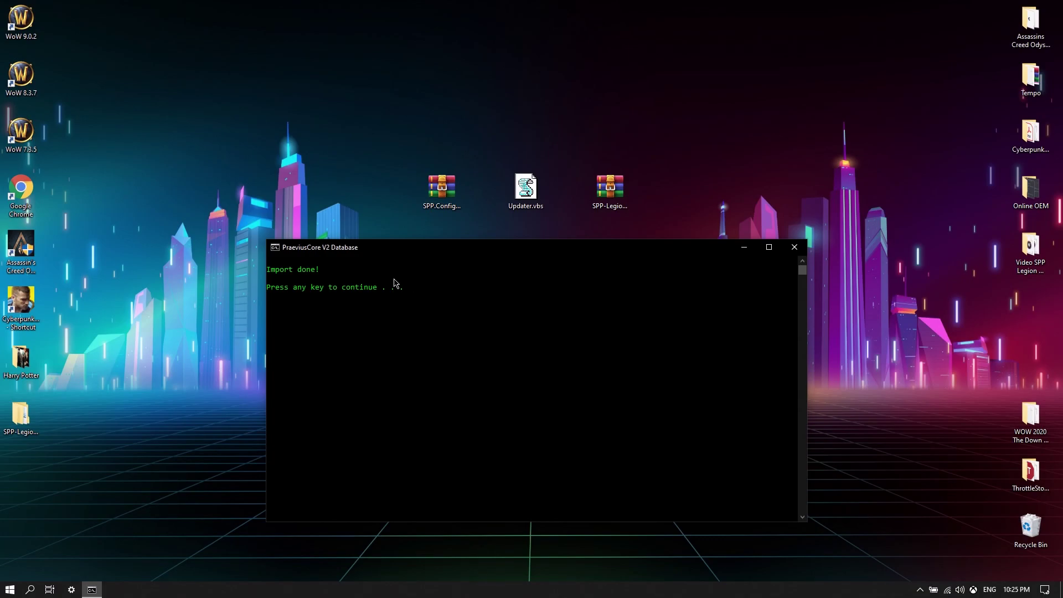
key(Return)
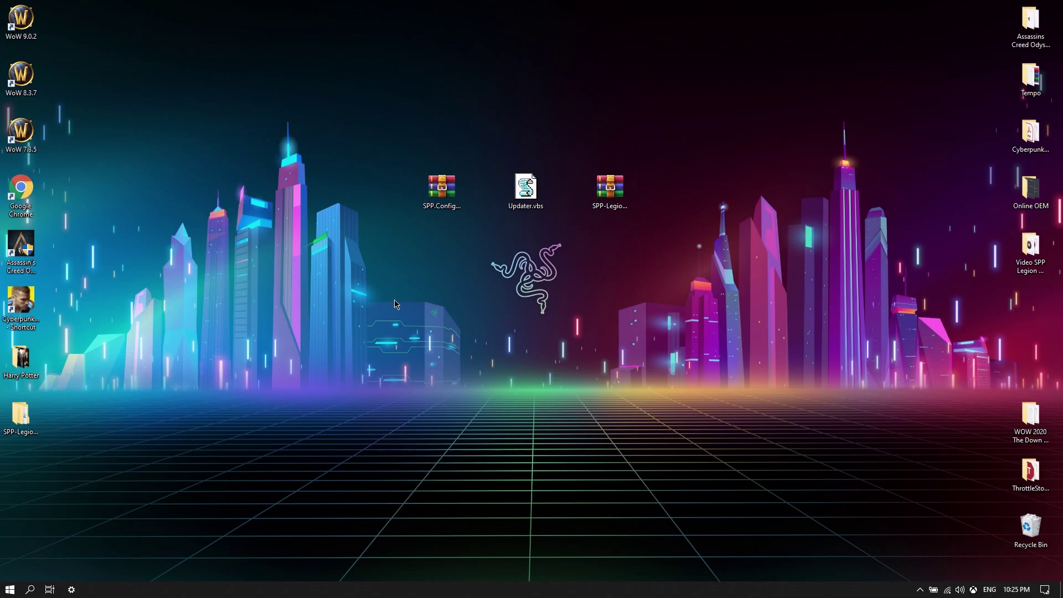
Start 1_Database+Web.bat from the inner SPP-LegionV2 folder, close the browser and folder windows, and minimize both server consoles.
double_click(18, 423)
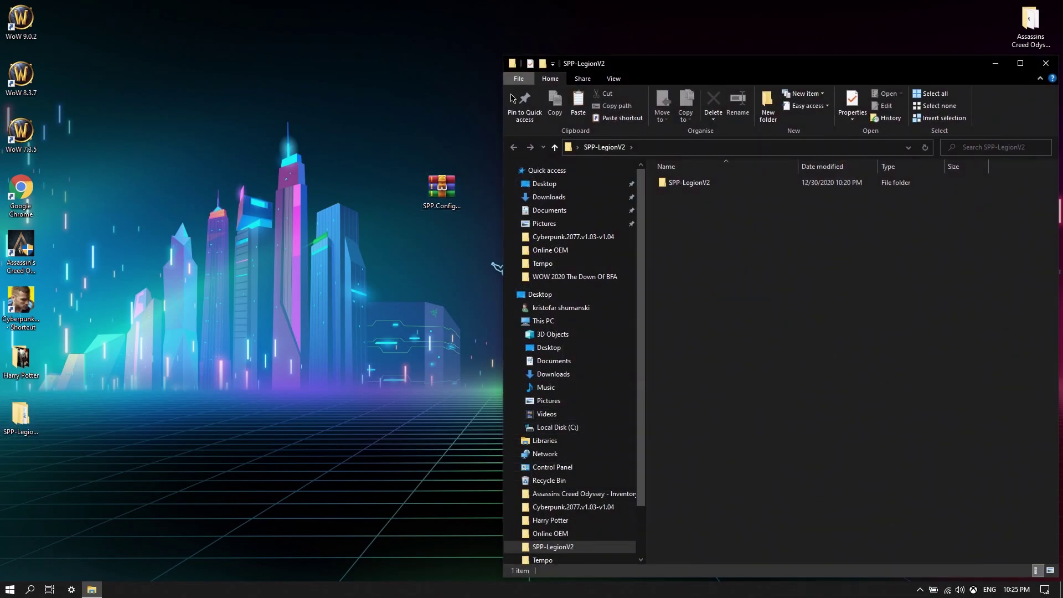
double_click(687, 183)
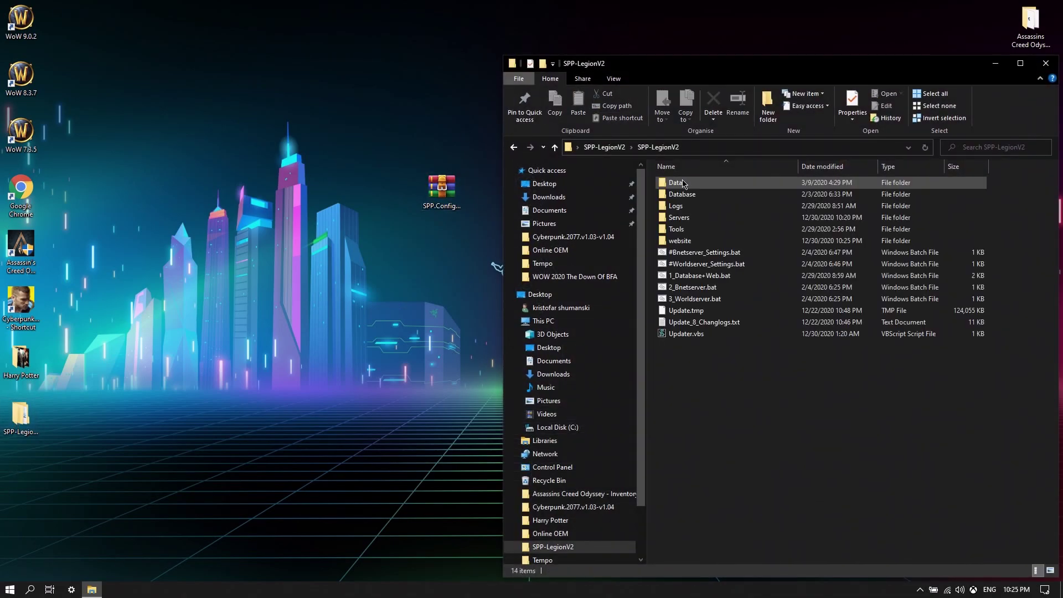
double_click(690, 275)
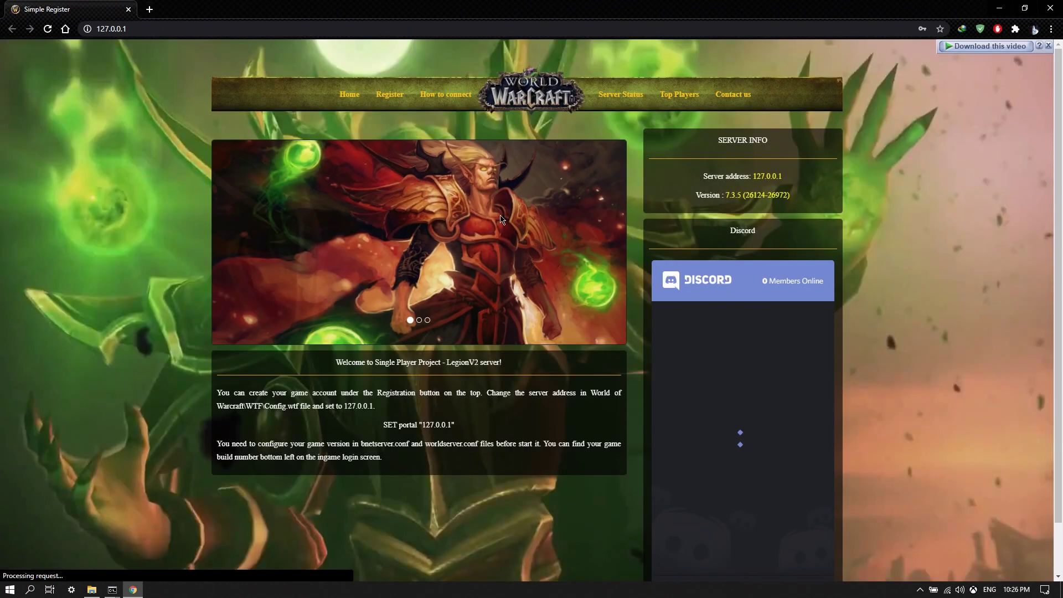
click(1051, 9)
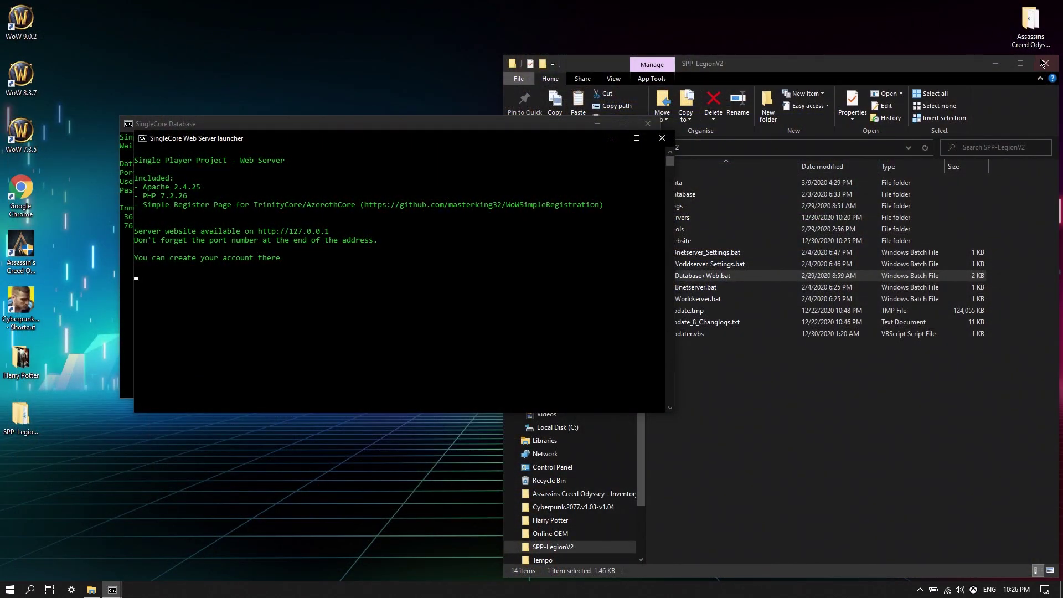
click(1044, 63)
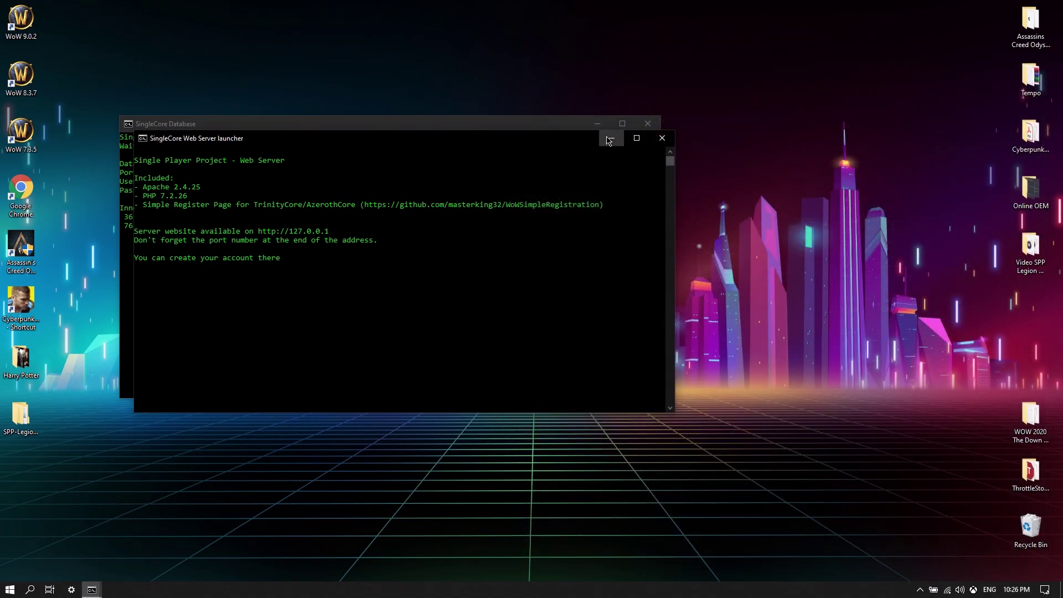
click(609, 139)
click(597, 123)
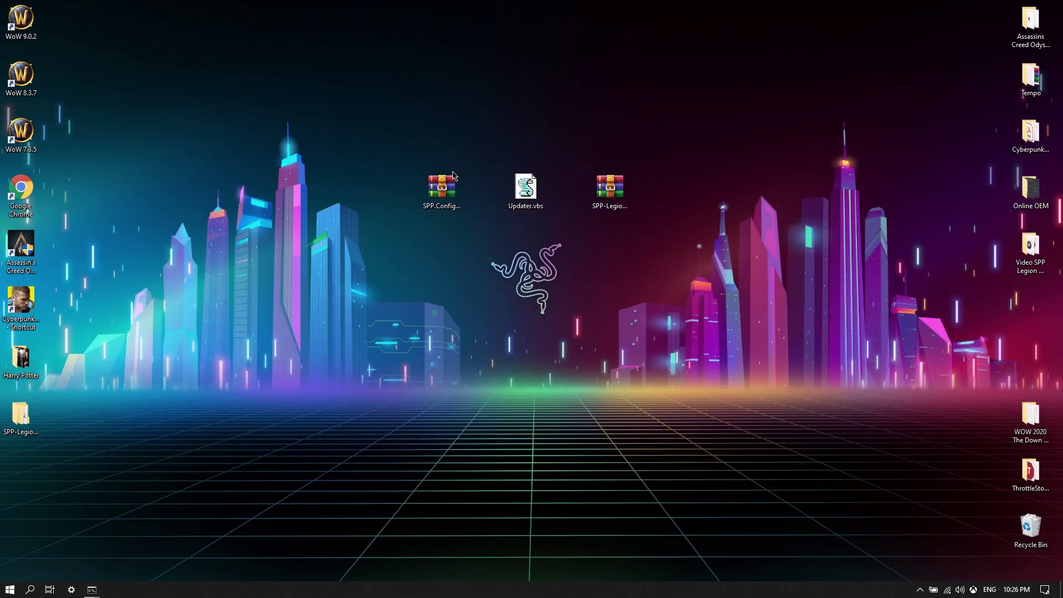
Extract the SPP.Config.Generator-0.0.1.5.zip archive on the desktop into its own folder.
double_click(446, 184)
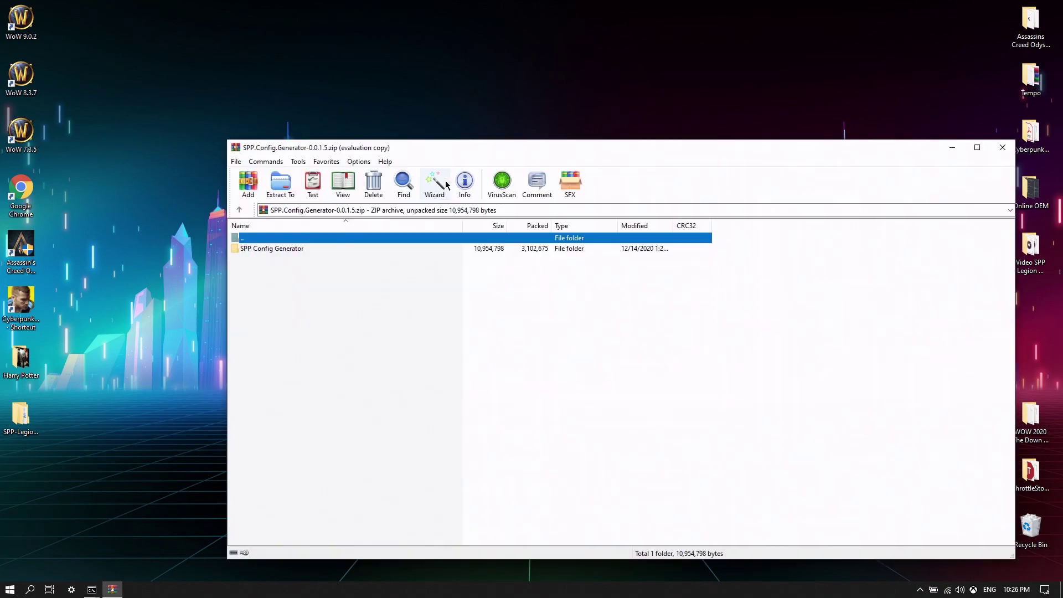
click(1009, 146)
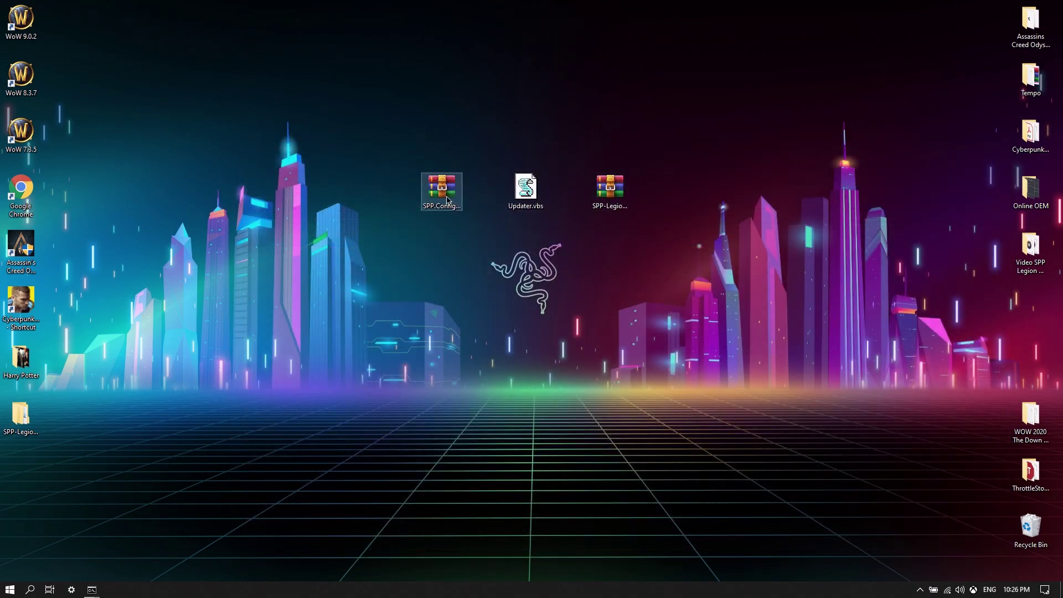
right_click(448, 199)
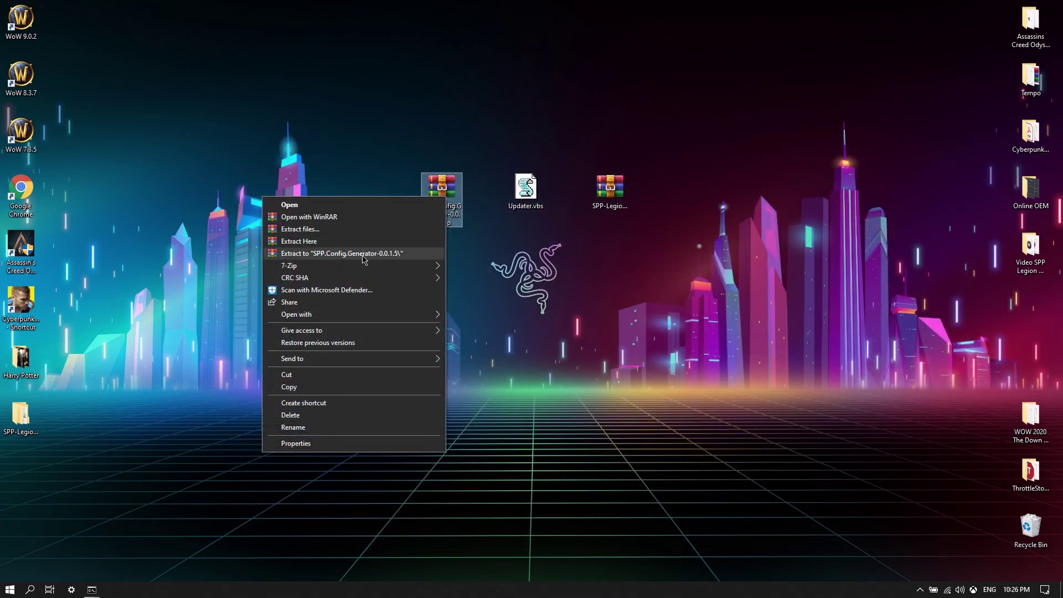
click(368, 253)
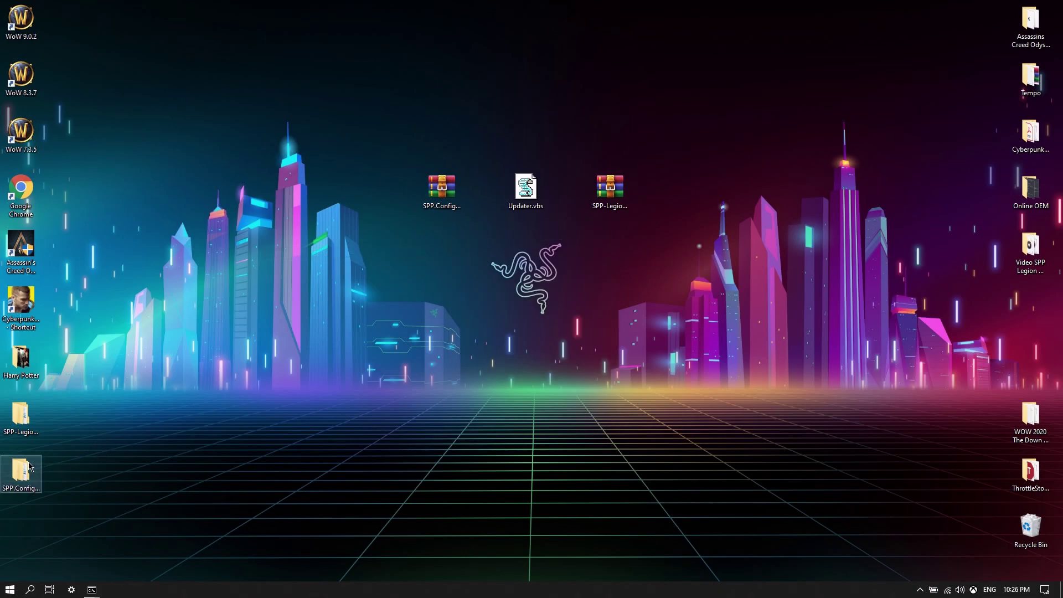
Copy bnetserver.conf and worldserver.conf from the config generator's Default Templates folder and close the window.
double_click(31, 466)
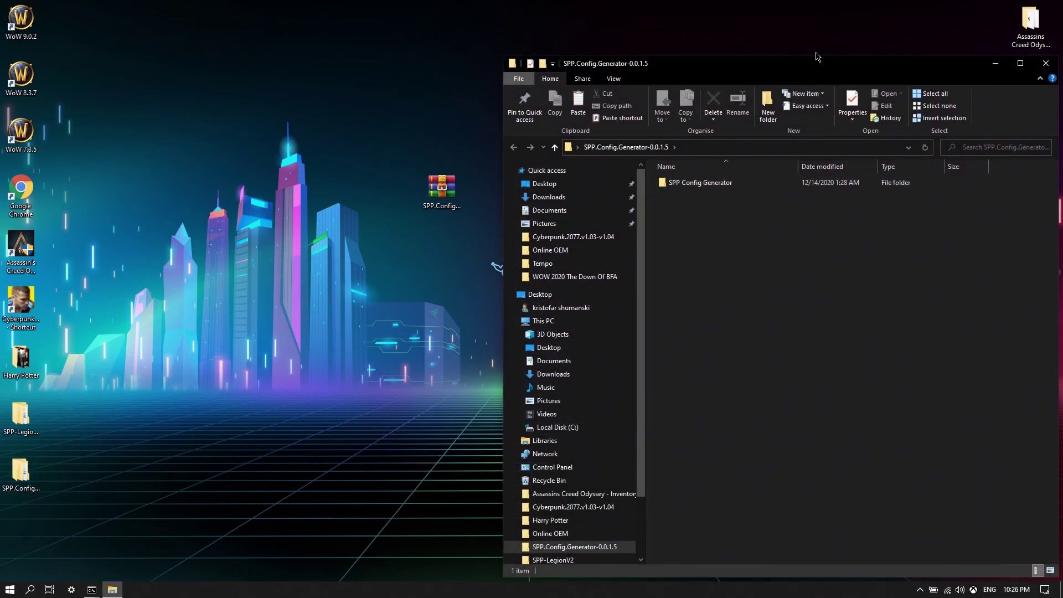
drag(794, 69, 604, 58)
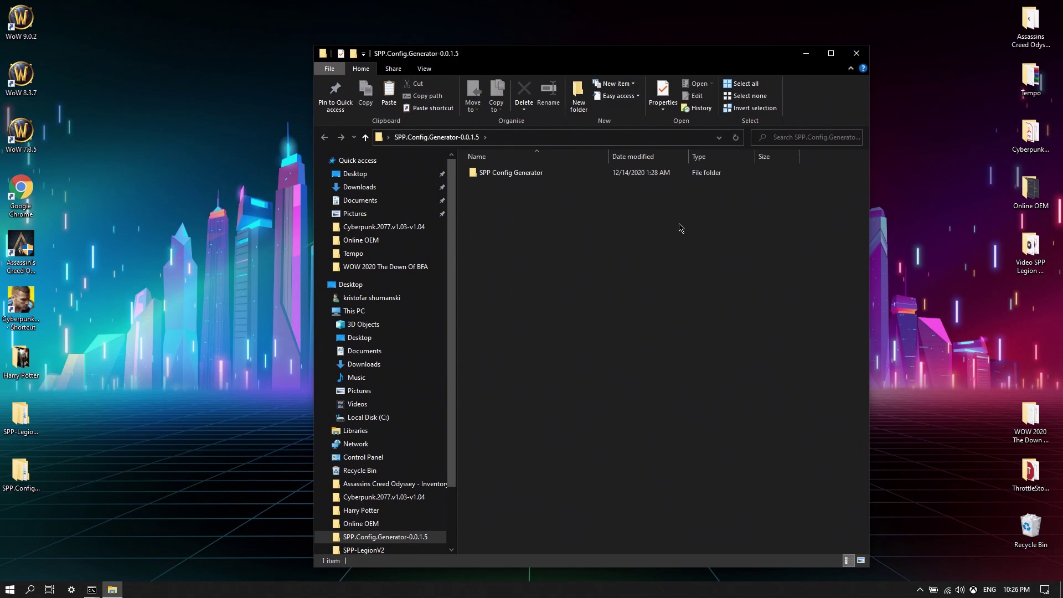
double_click(503, 173)
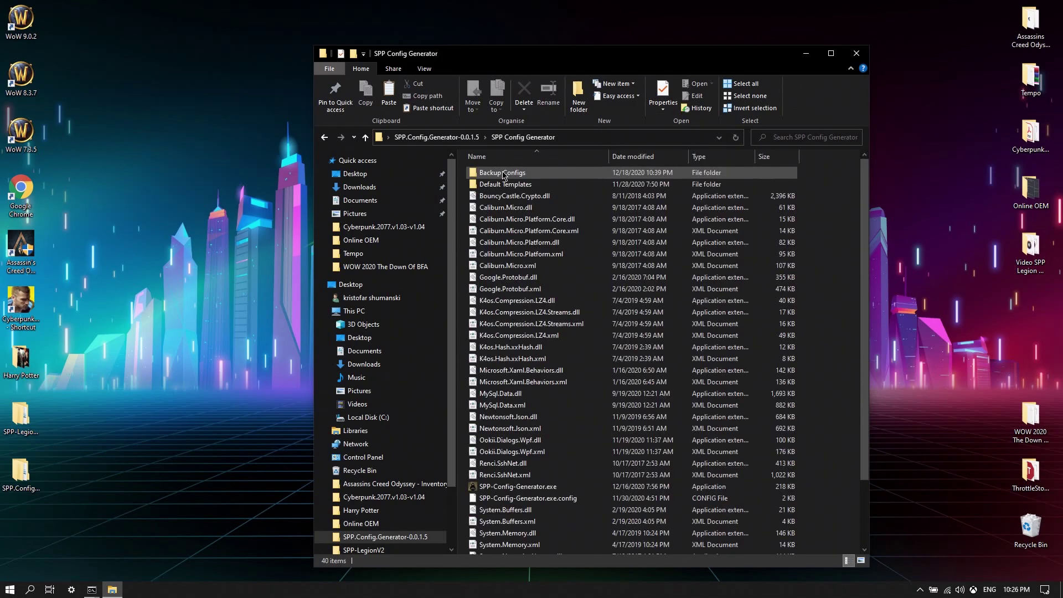
double_click(510, 183)
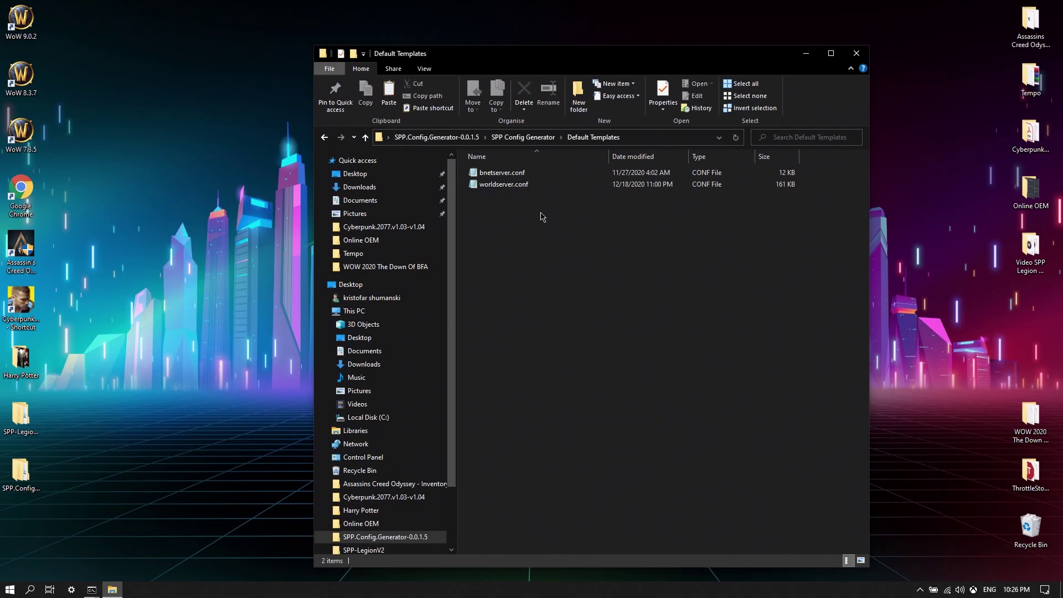
drag(551, 200, 468, 166)
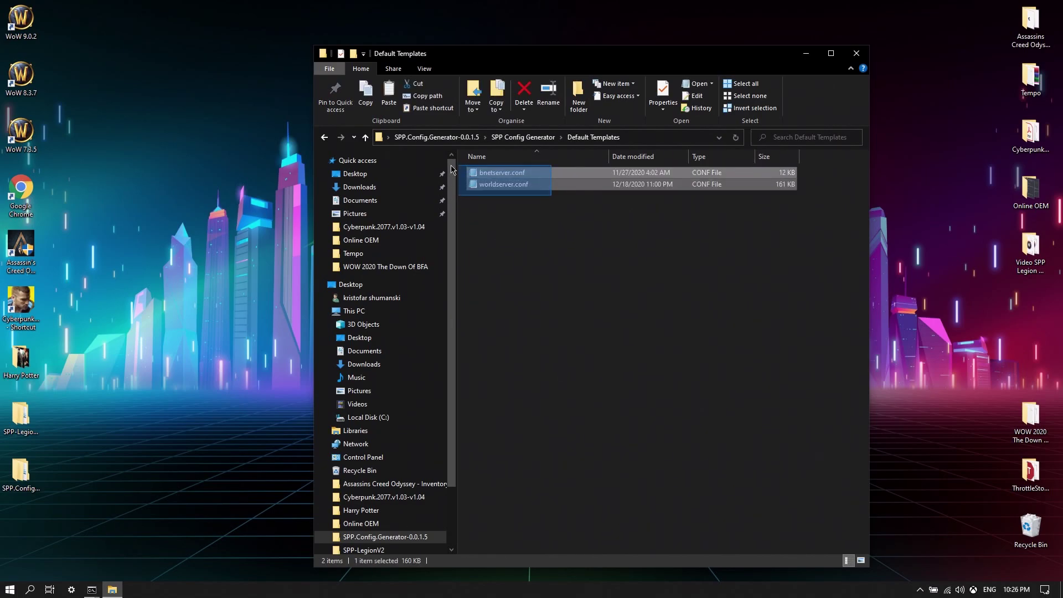
right_click(490, 174)
key(Escape)
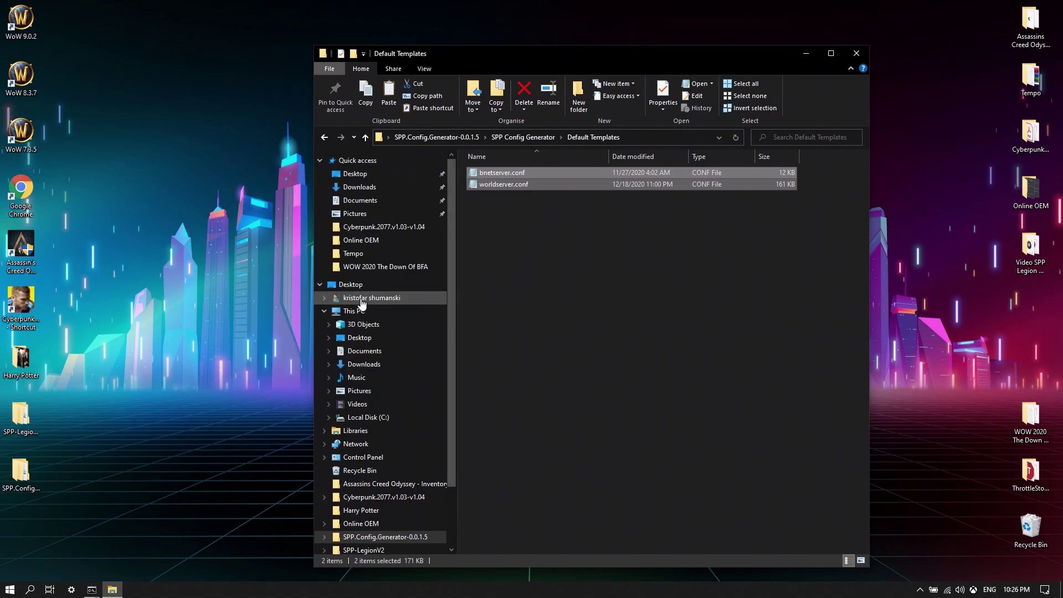
click(355, 311)
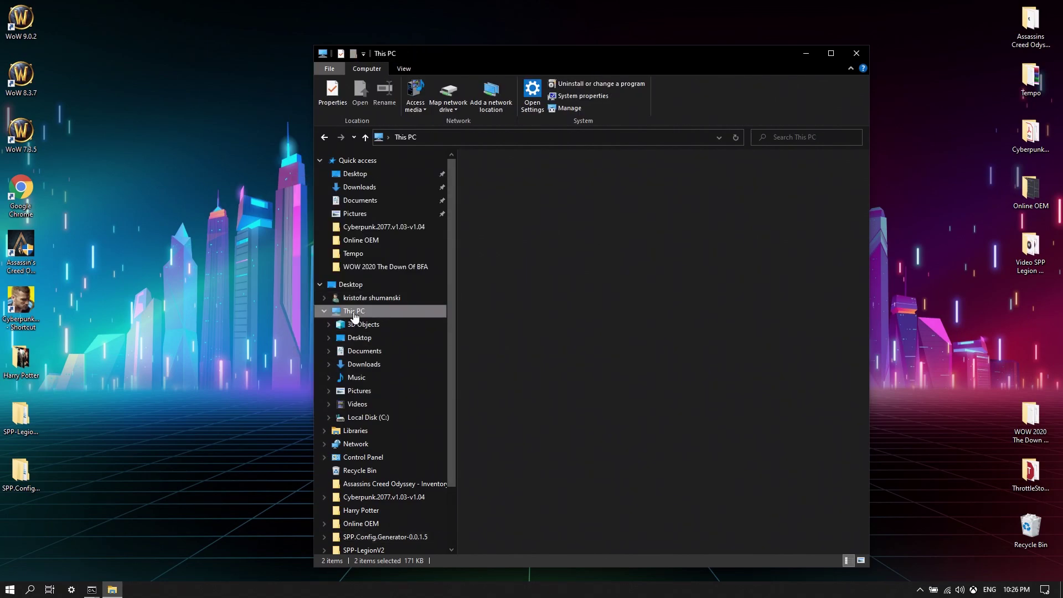
click(857, 54)
Paste the copied config files into the Servers folder of SPP-LegionV2, replacing the existing ones, and close the window.
double_click(20, 421)
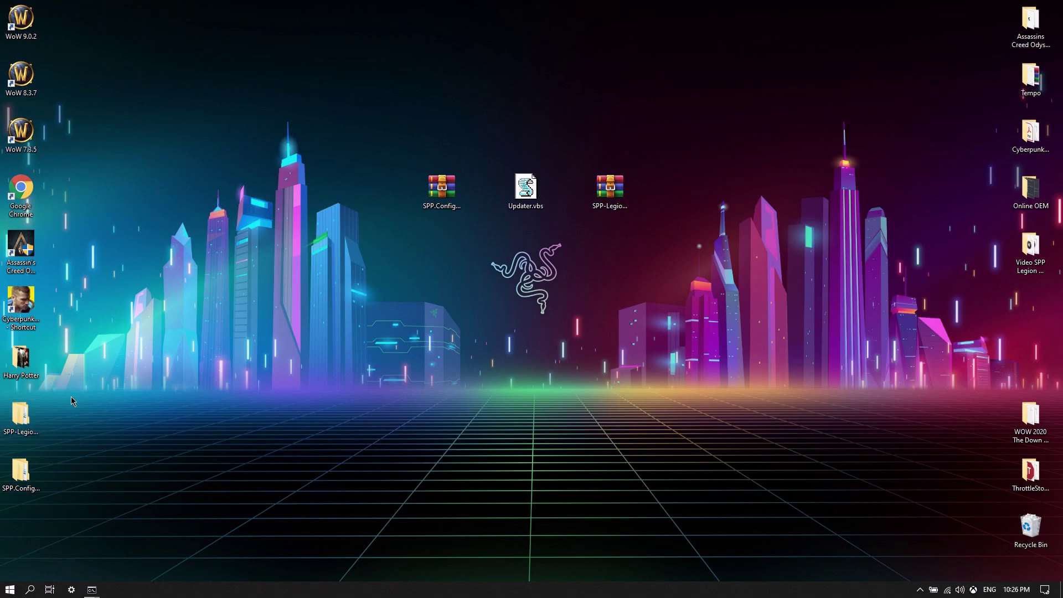
double_click(571, 174)
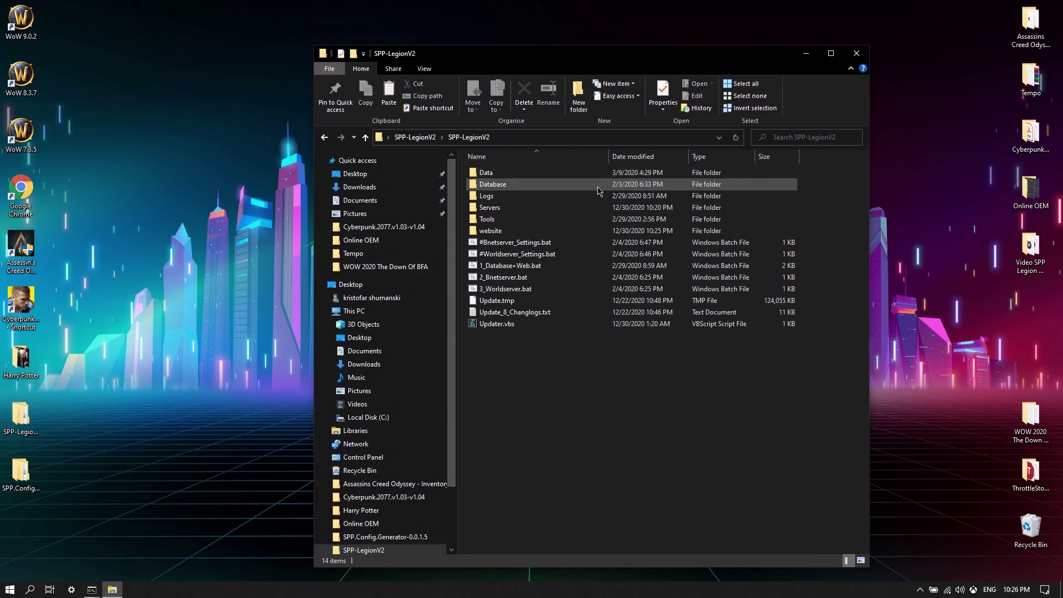
double_click(495, 210)
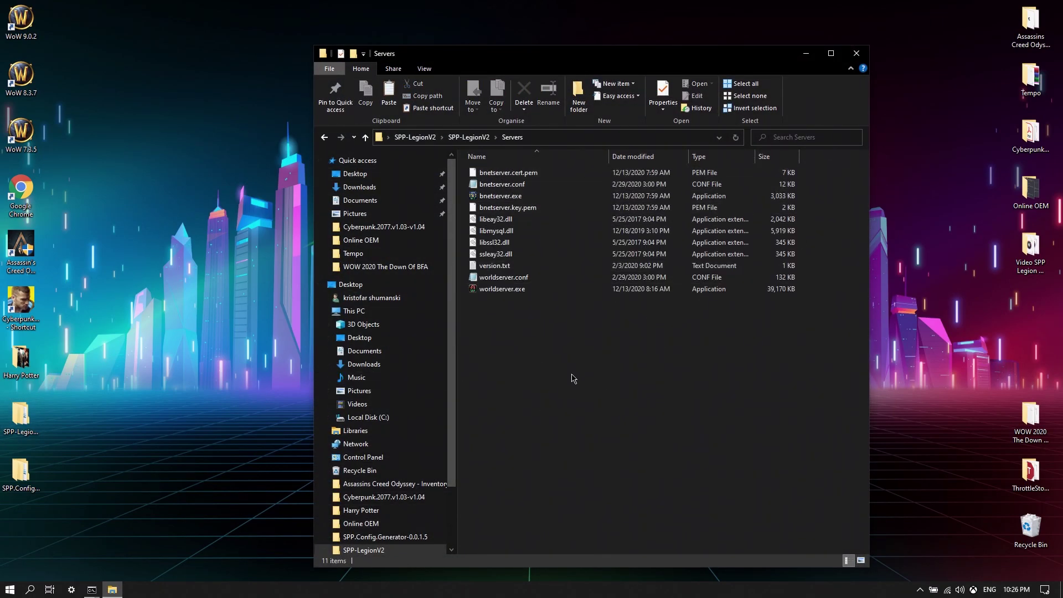
right_click(576, 369)
click(524, 448)
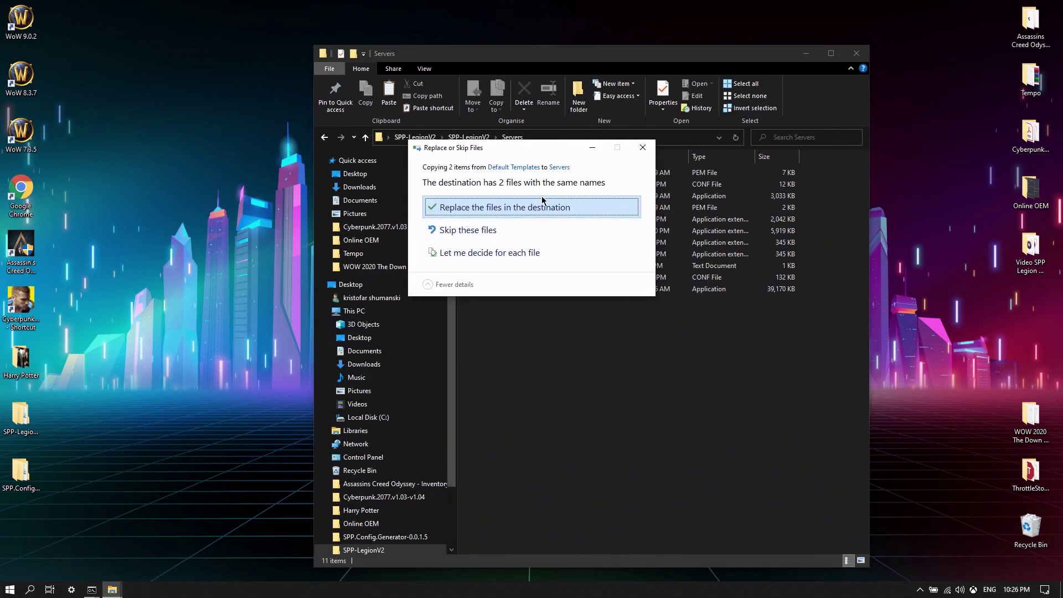
click(525, 220)
click(857, 53)
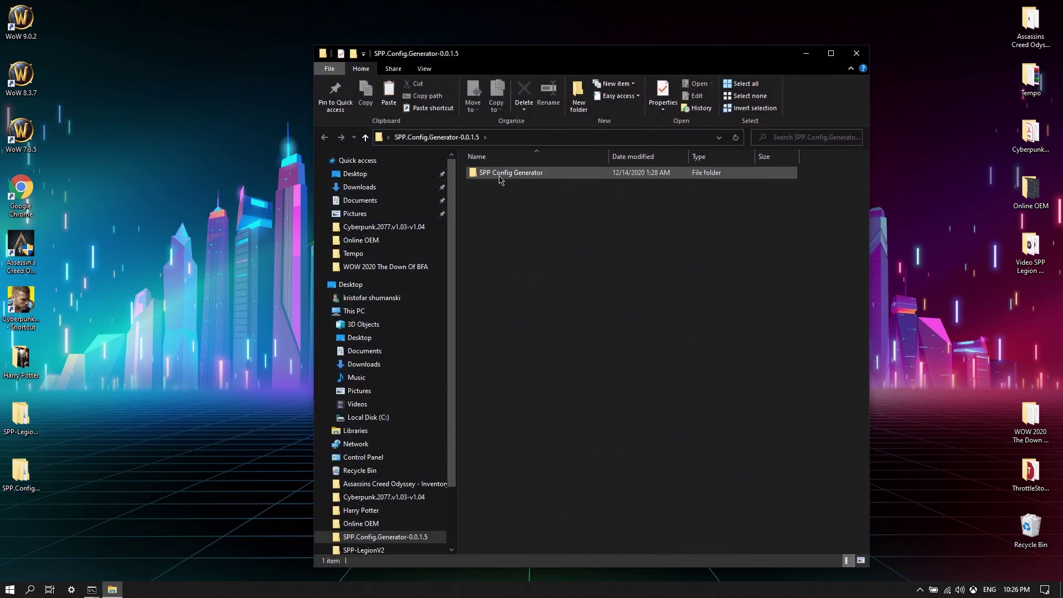
Launch SPP-Config-Generator.exe, dismiss the startup notice and show the general app settings.
double_click(501, 172)
double_click(497, 487)
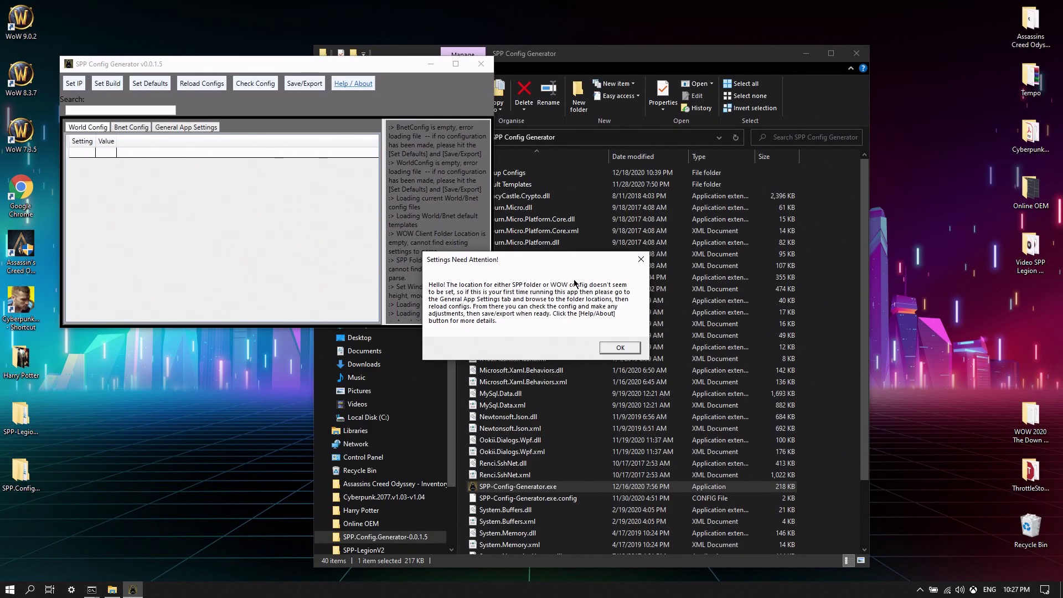
click(621, 348)
click(205, 129)
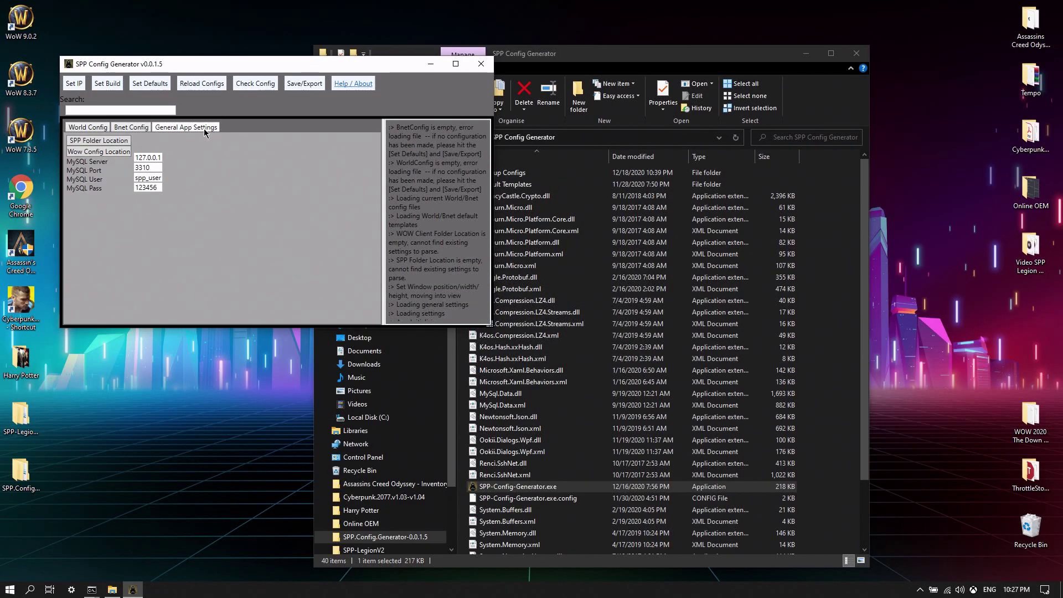
Set the SPP folder location to the inner SPP-LegionV2 folder inside SPP-LegionV2 on the desktop.
click(94, 141)
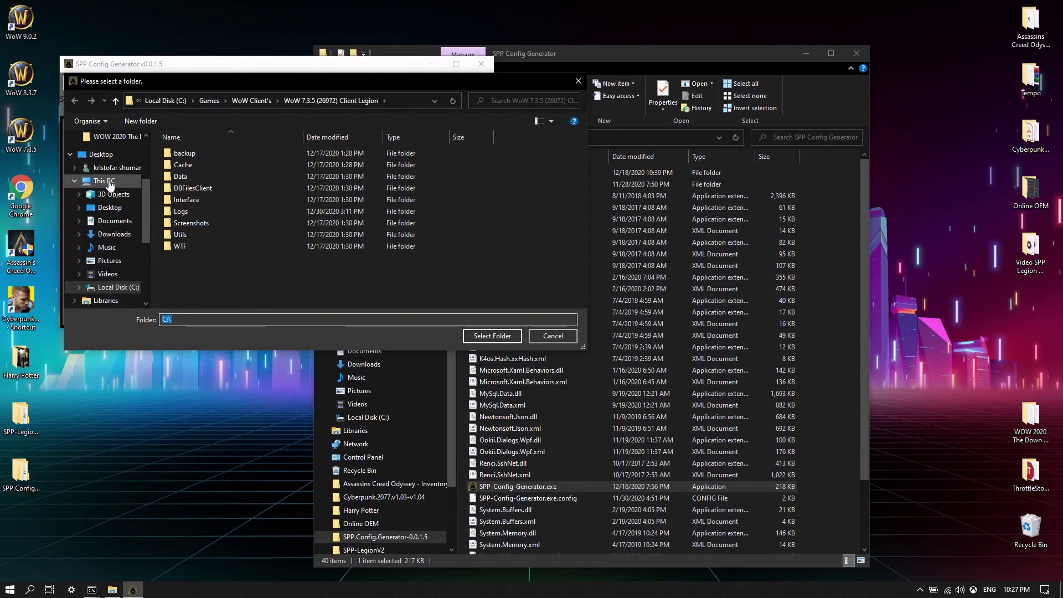
click(102, 182)
double_click(237, 280)
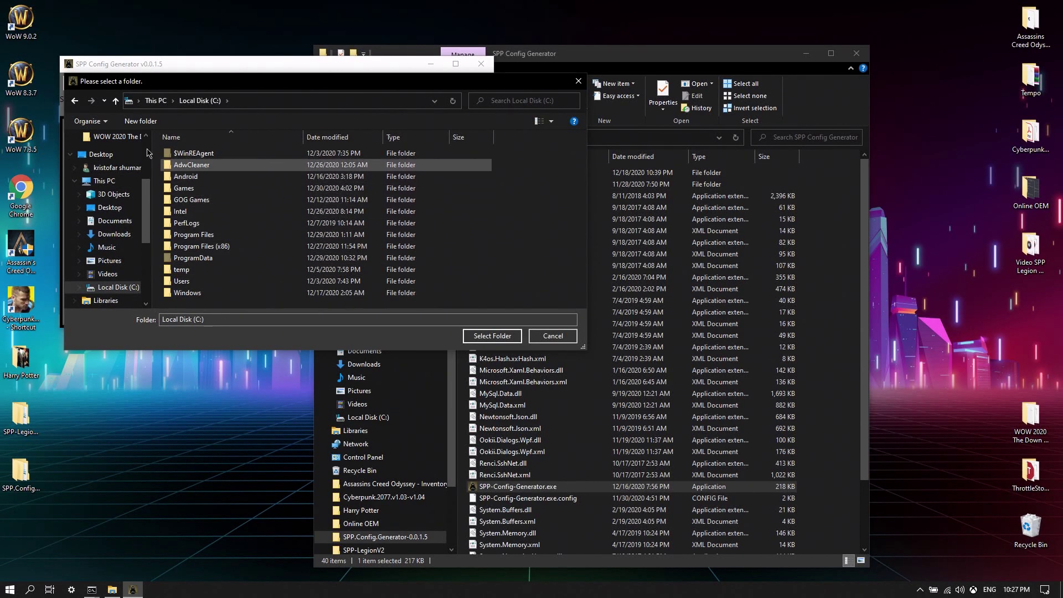
click(111, 208)
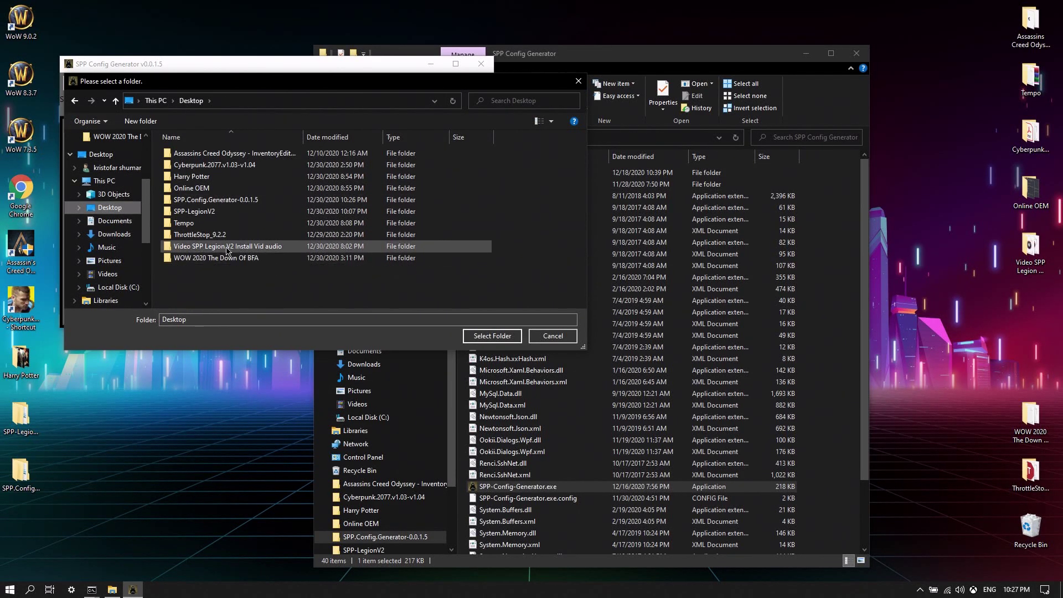
double_click(249, 211)
double_click(252, 153)
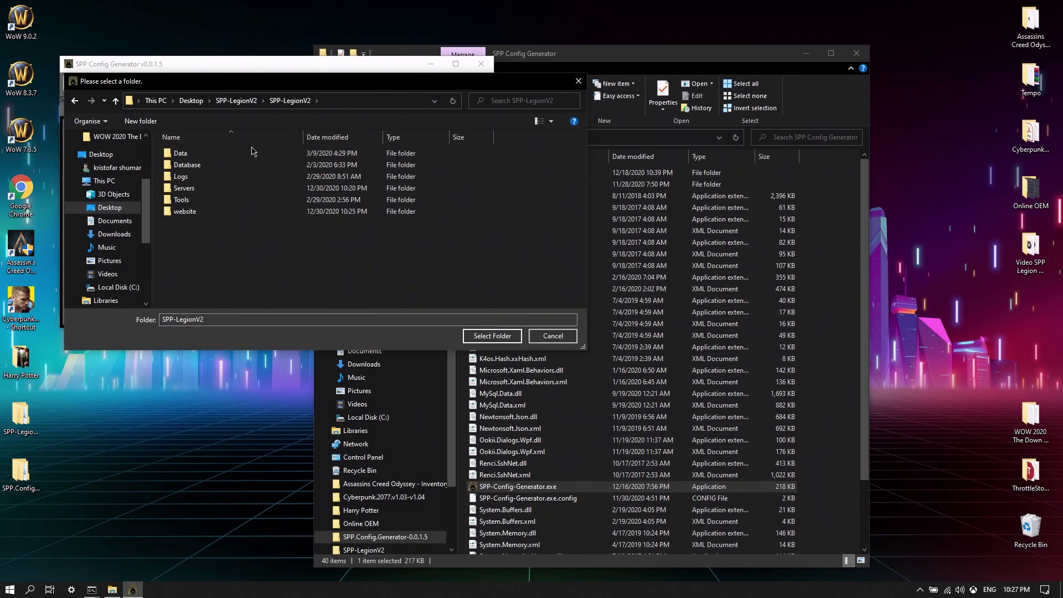
click(493, 336)
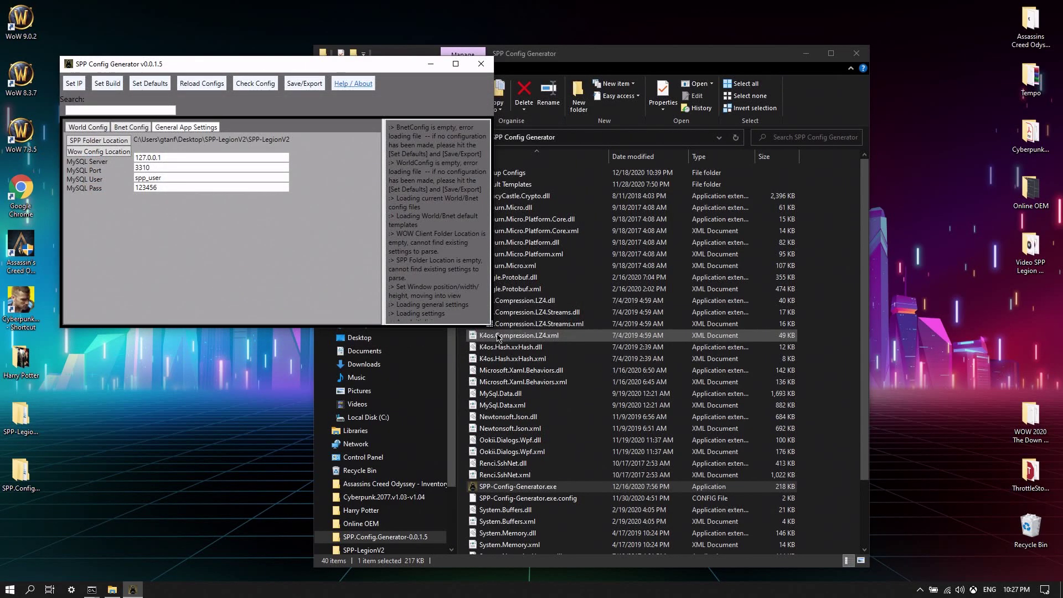
Set the WoW config location to C:\Games\WoW Client's\WoW 7.3.5 (26972) Client Legion.
click(99, 153)
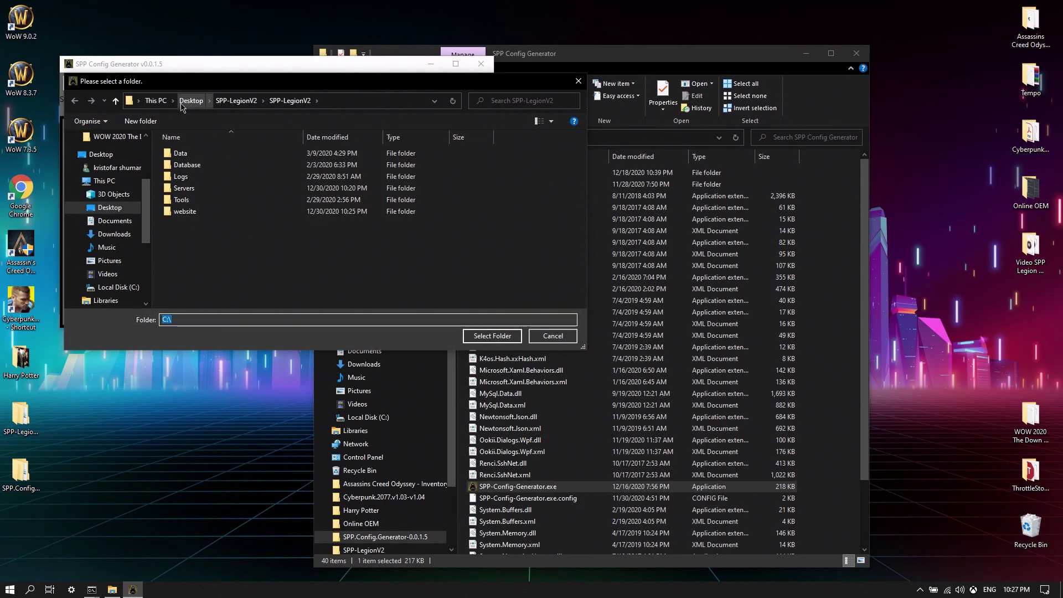
click(165, 101)
click(223, 269)
double_click(223, 269)
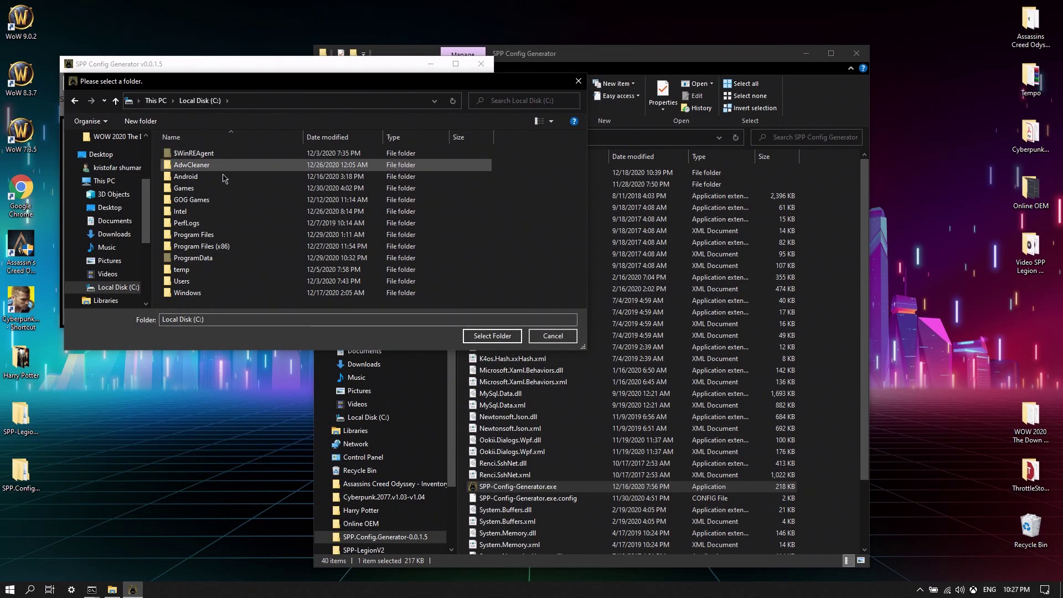
double_click(285, 188)
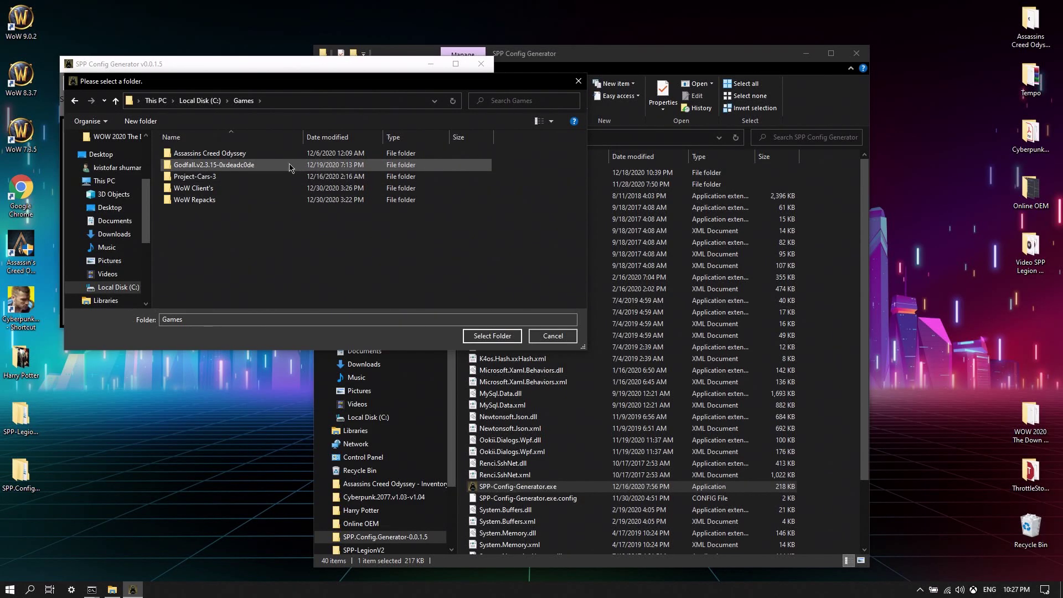
double_click(224, 189)
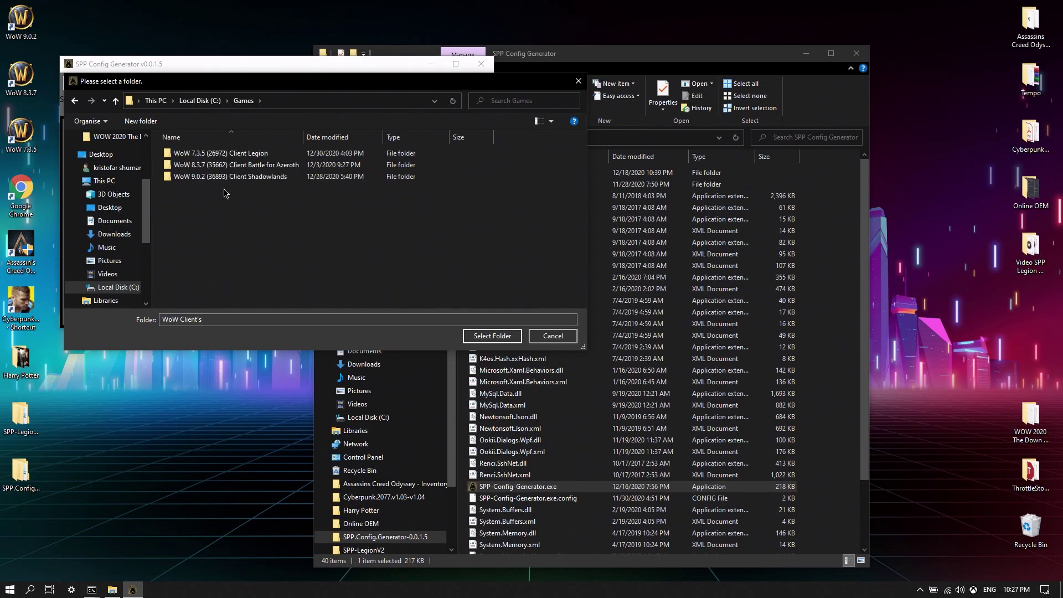
double_click(245, 157)
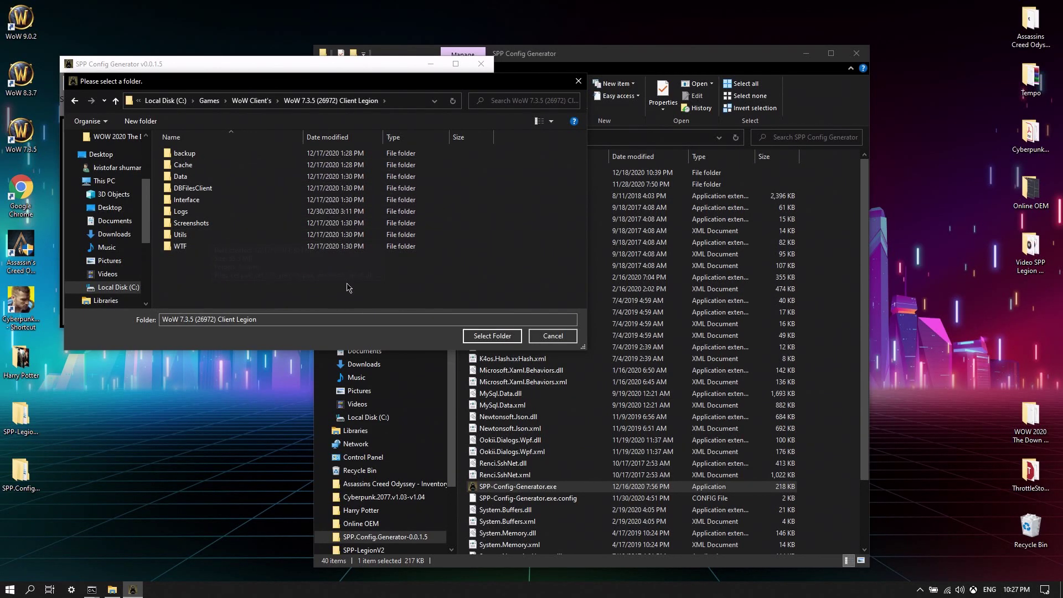
click(493, 335)
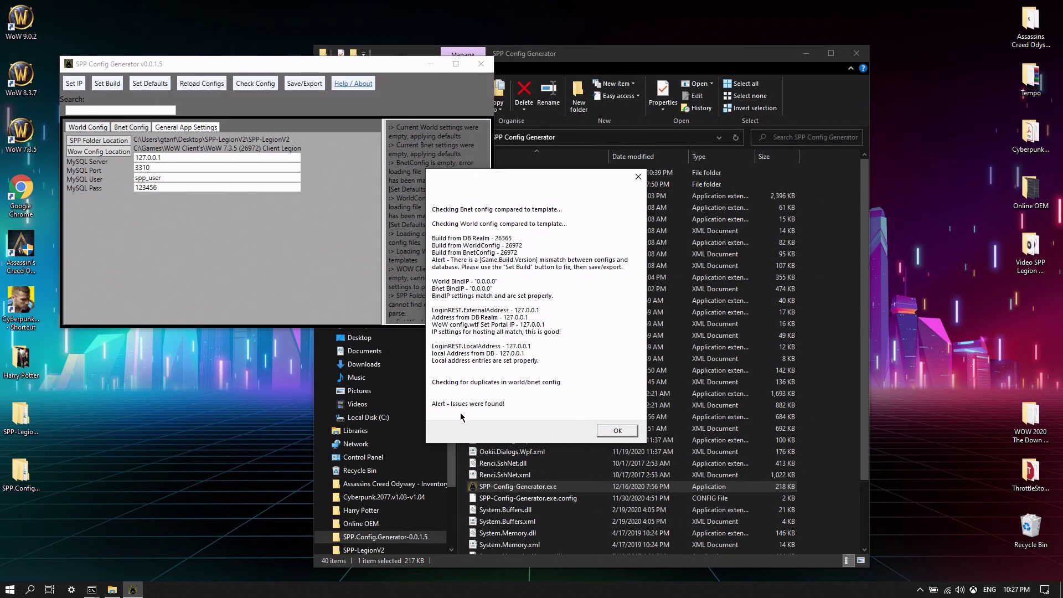
Dismiss the config check report and enlarge the SPP Config Generator window in width and height.
click(617, 432)
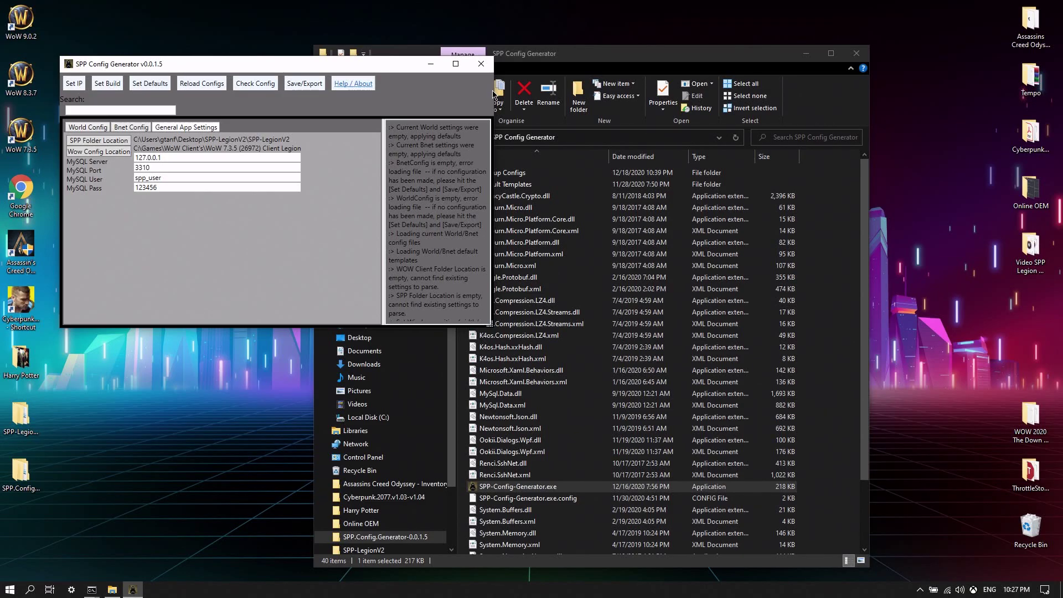
drag(495, 88, 881, 88)
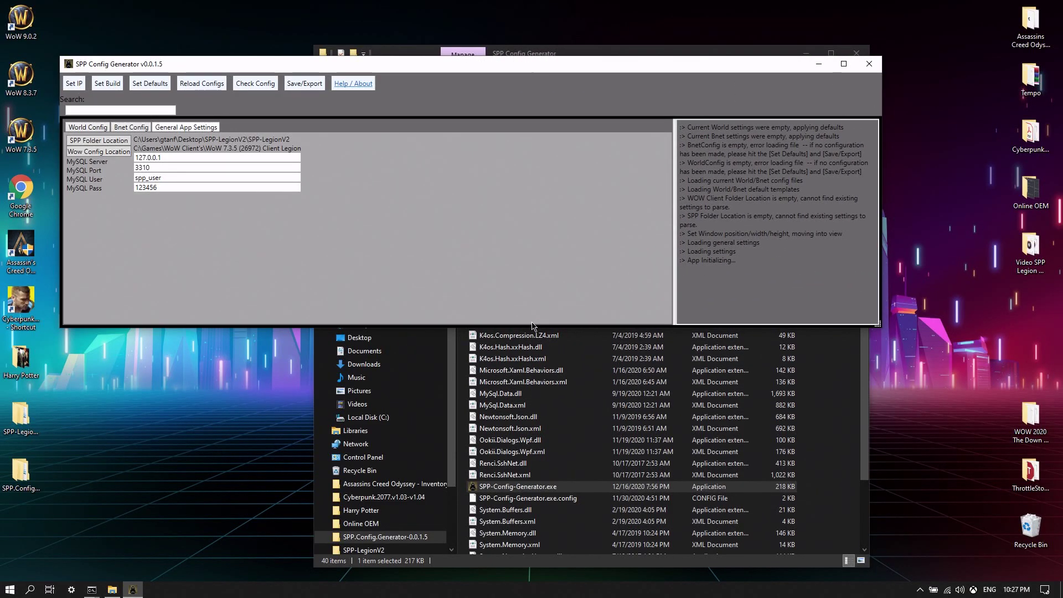
drag(535, 328, 450, 523)
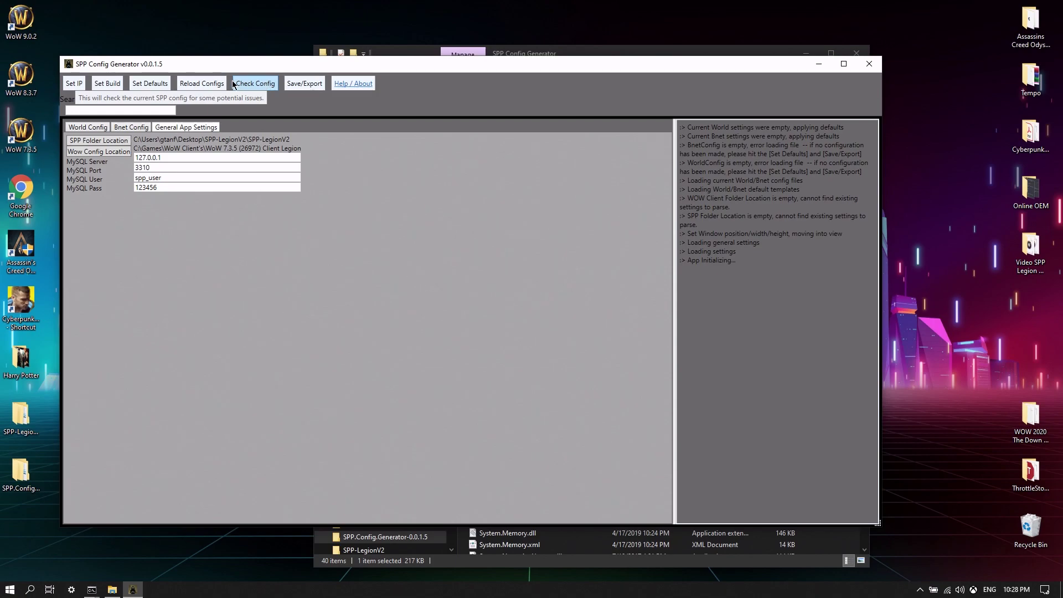
Reload and export the World and Bnet configs, and check them for potential issues.
click(203, 83)
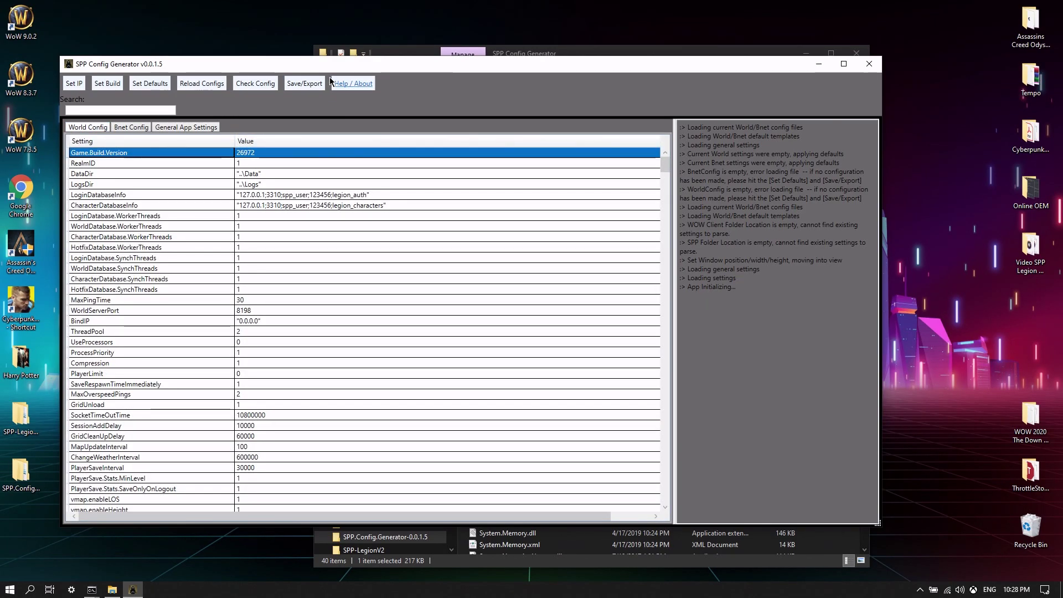
click(304, 83)
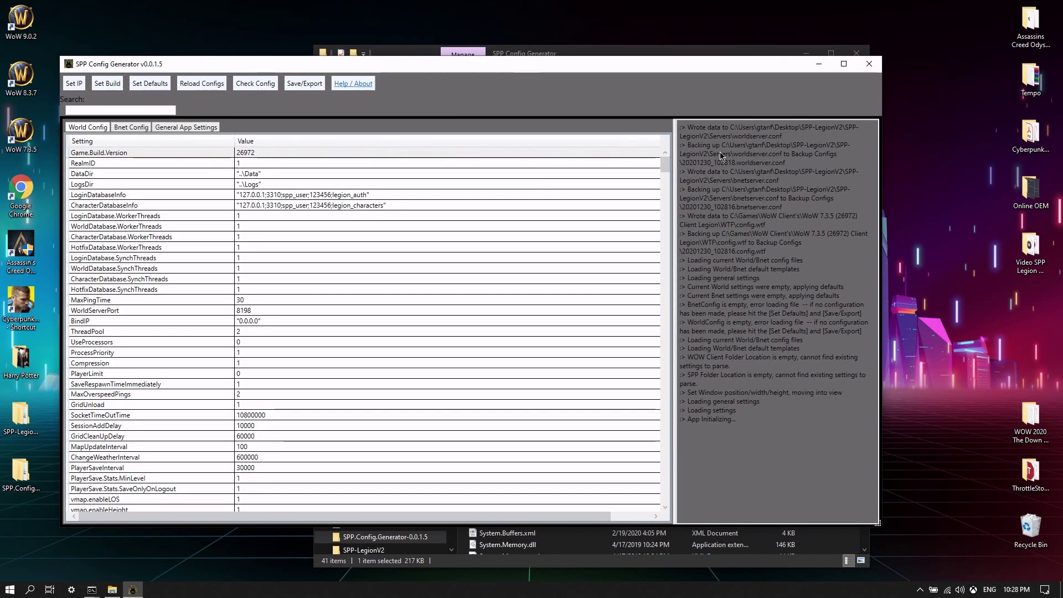
click(265, 85)
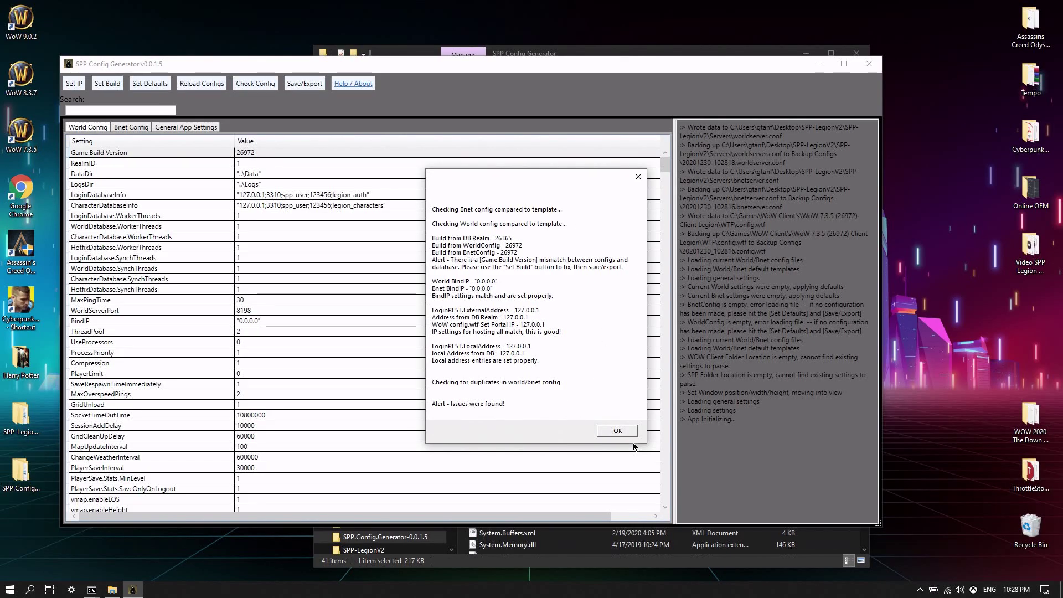
click(616, 432)
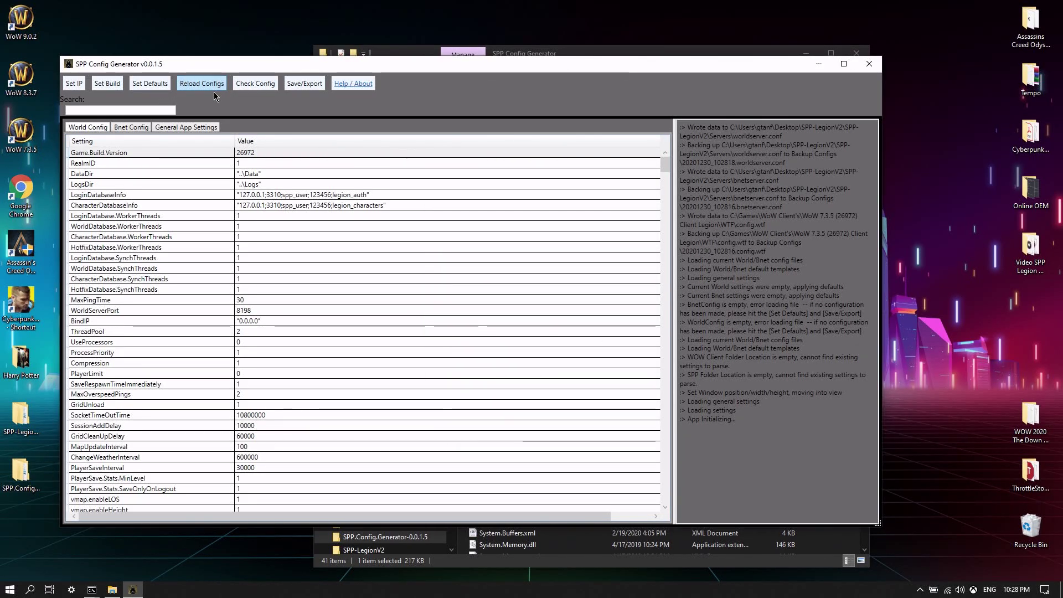
Set the listening/hosted IP address to 127.0.0.1 and the game build to 26972.
click(73, 84)
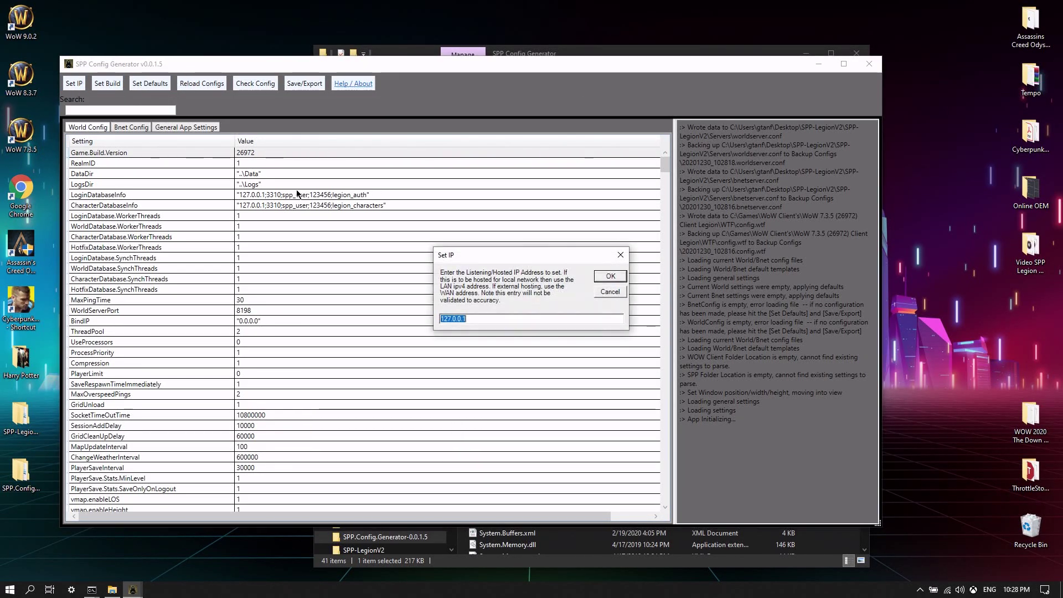
click(615, 277)
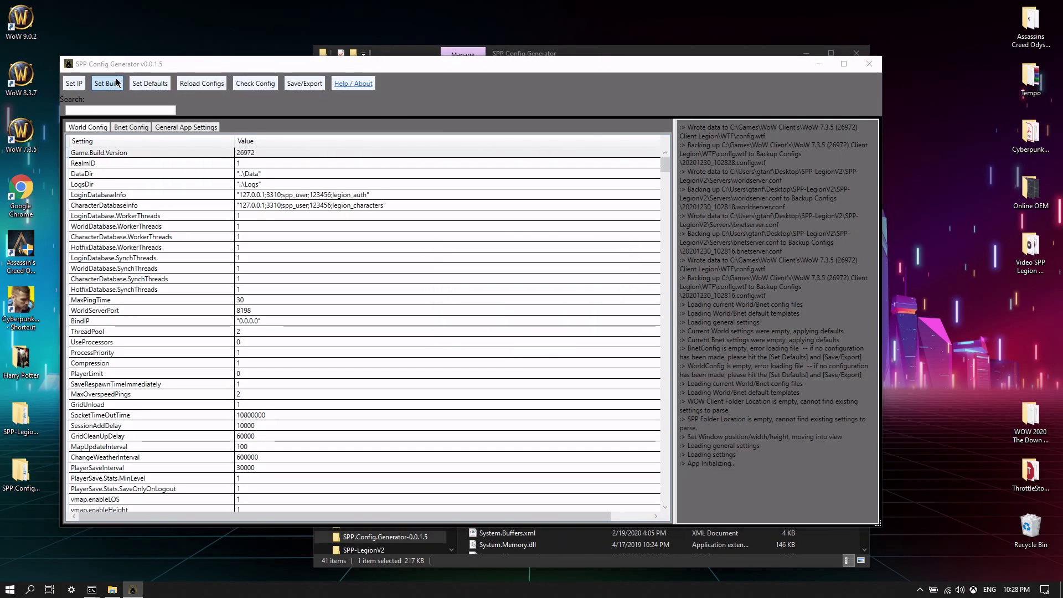
click(107, 83)
click(612, 278)
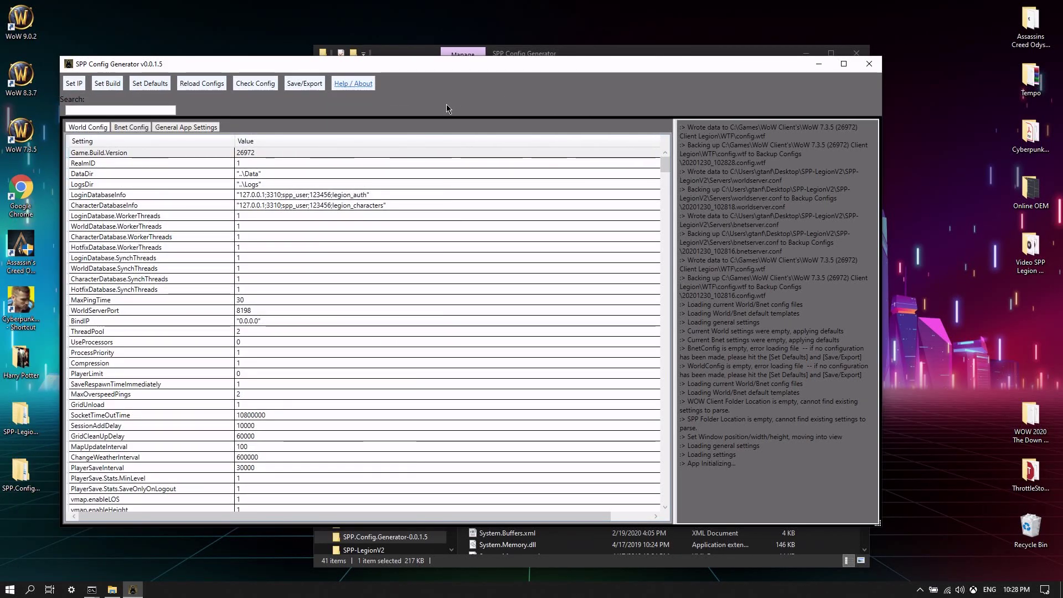
Export the updated configs and run the config check again, dismissing its report.
click(307, 85)
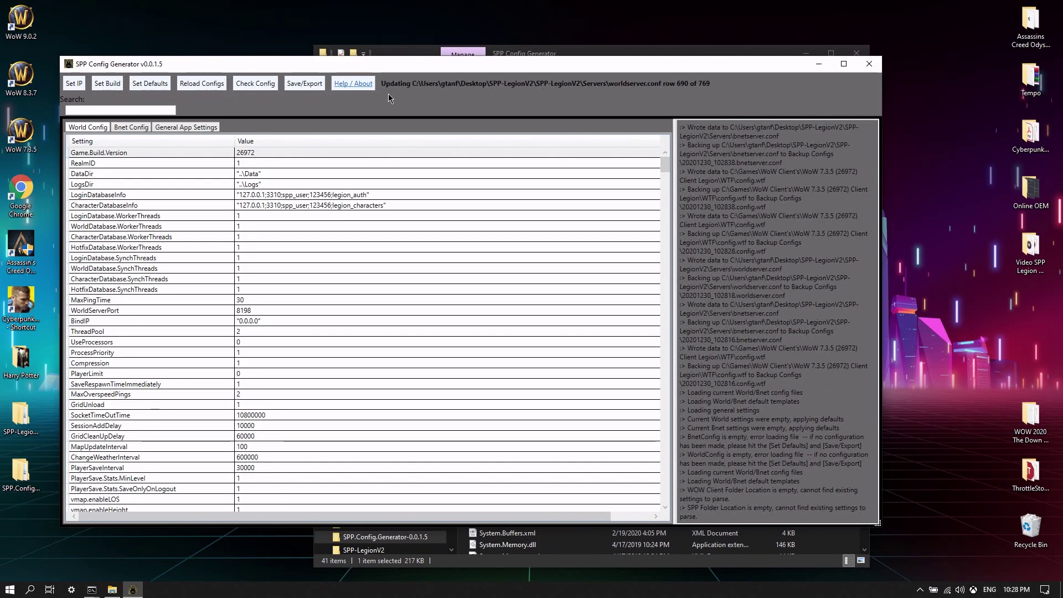
click(266, 88)
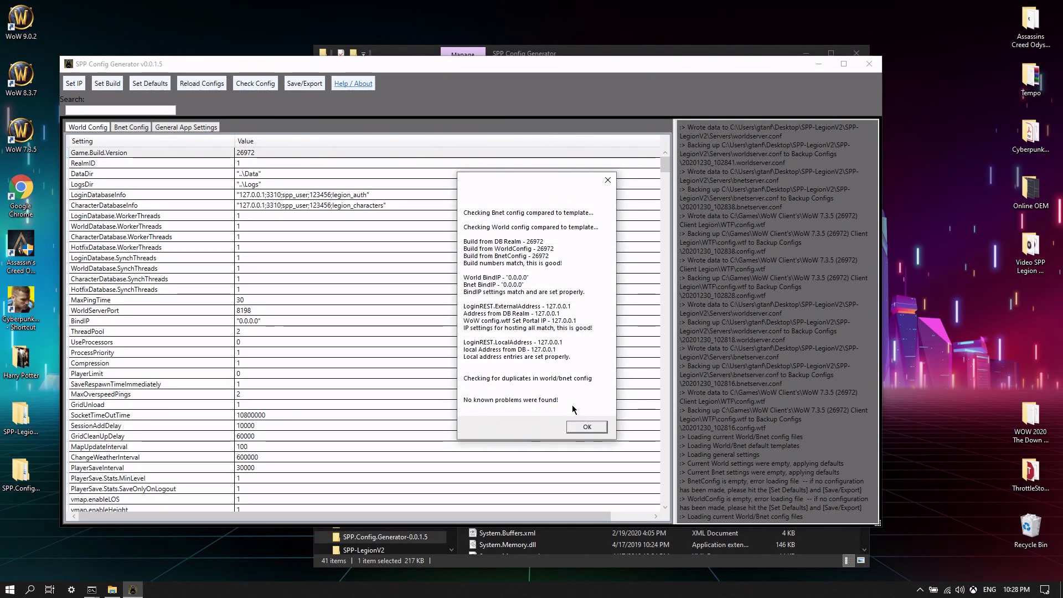
click(597, 426)
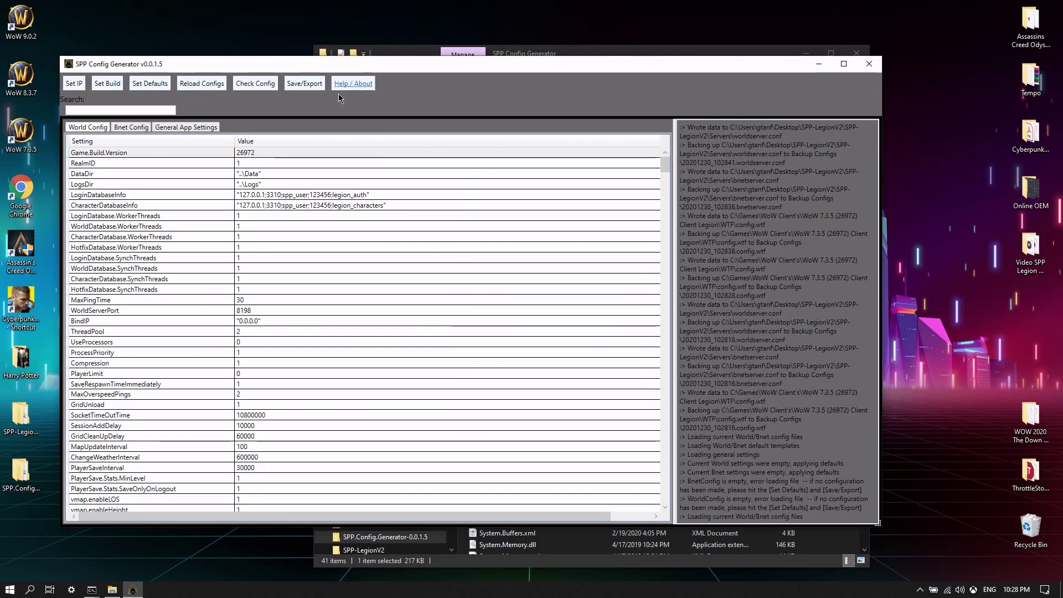
Close the config generator and its folder window, and open the inner SPP-LegionV2 folder from the desktop.
click(860, 60)
click(858, 55)
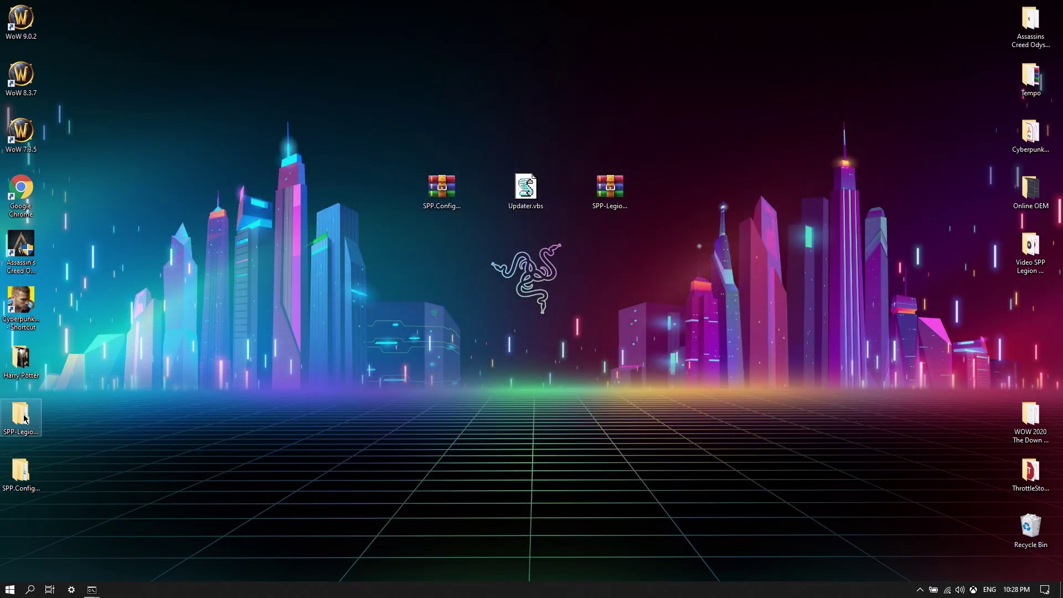
click(24, 419)
double_click(24, 419)
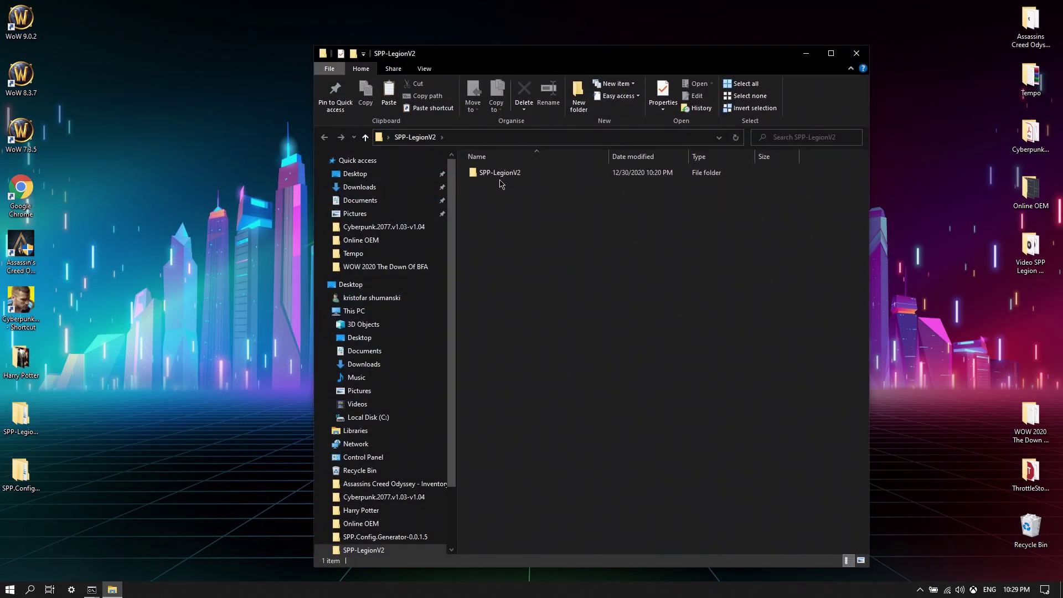
double_click(500, 174)
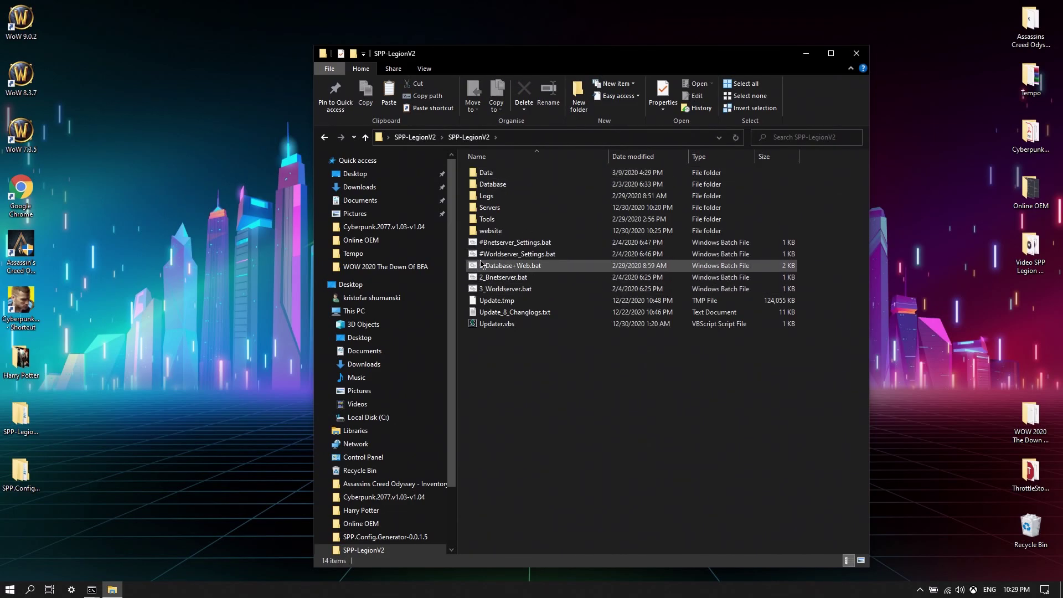
Start the servers with 2_Bnetserver.bat and 3_Worldserver.bat, and close the SPP-LegionV2 folder window.
double_click(504, 281)
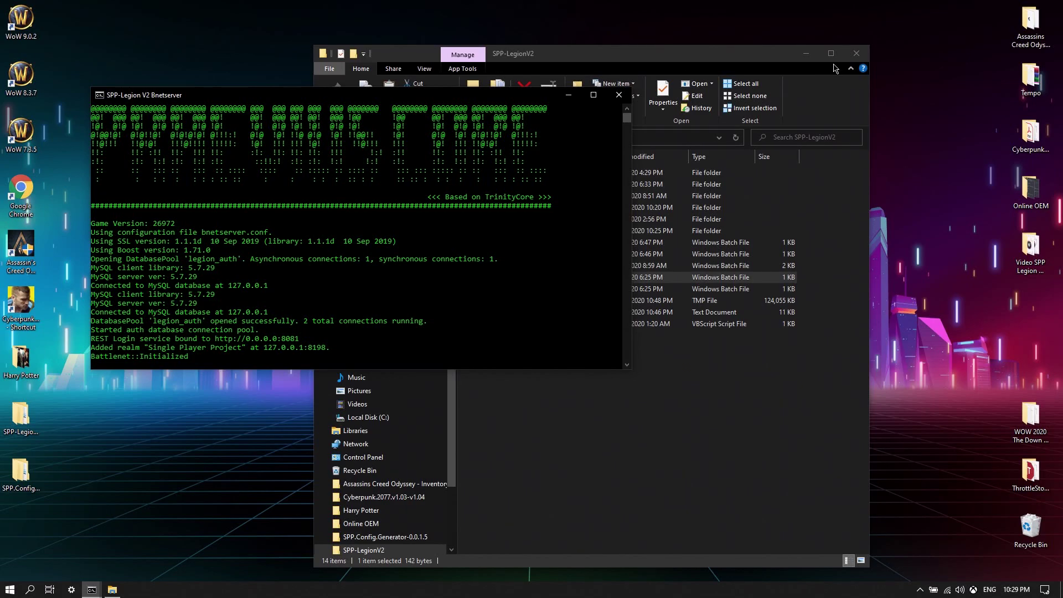
click(709, 55)
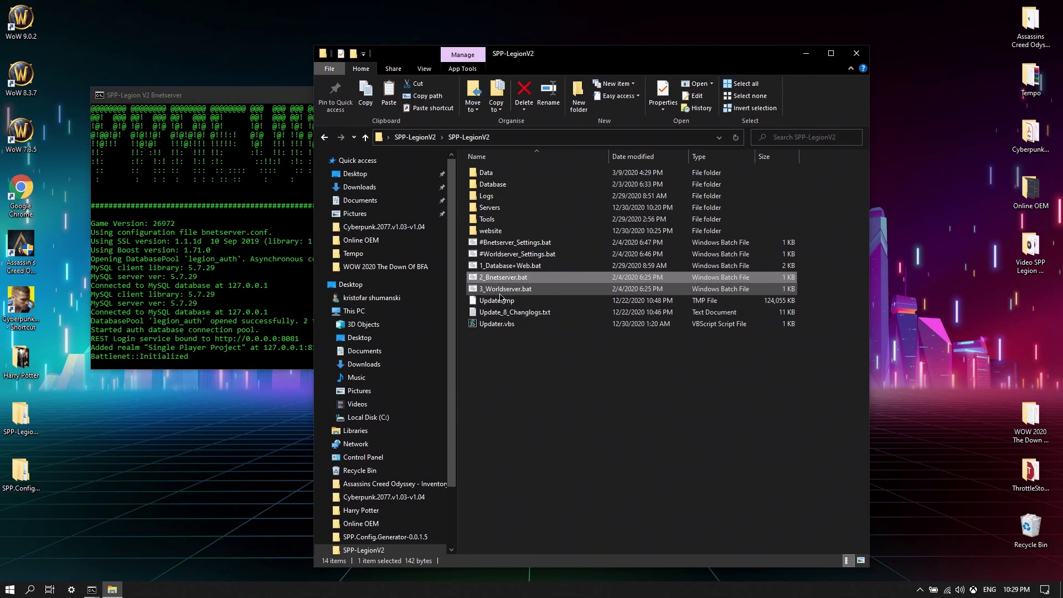
double_click(501, 290)
click(799, 424)
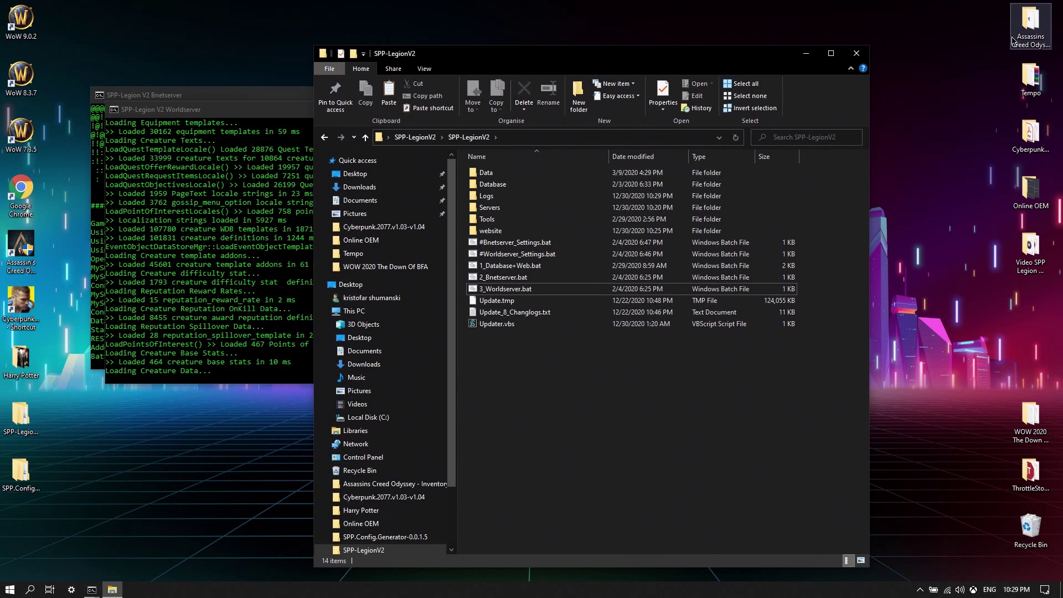
click(856, 53)
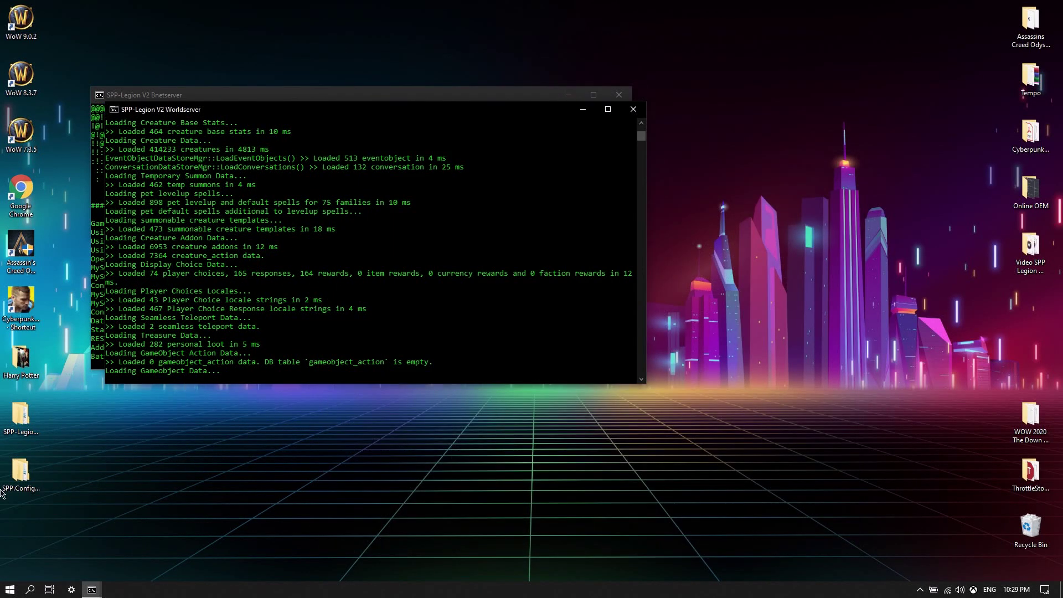
Move the Worldserver console away from the Bnetserver console and minimise the Bnetserver window.
click(50, 590)
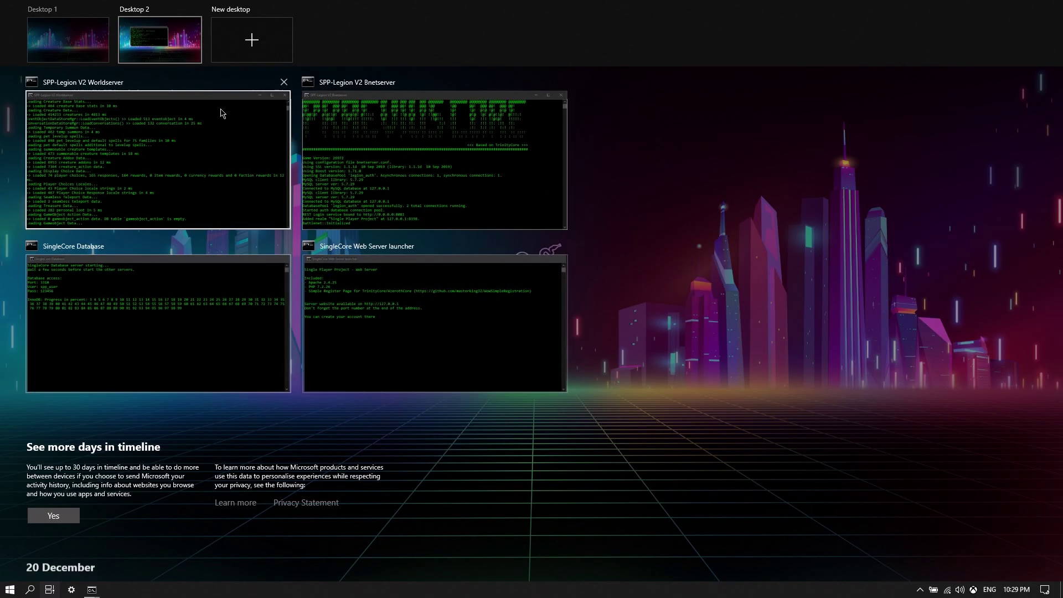
key(Escape)
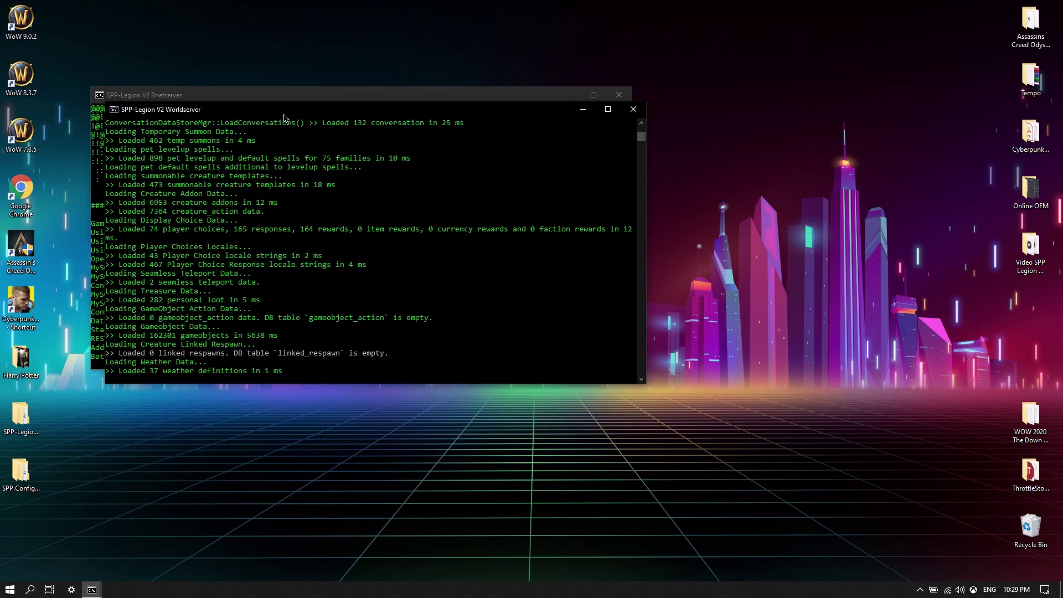
drag(289, 104, 582, 124)
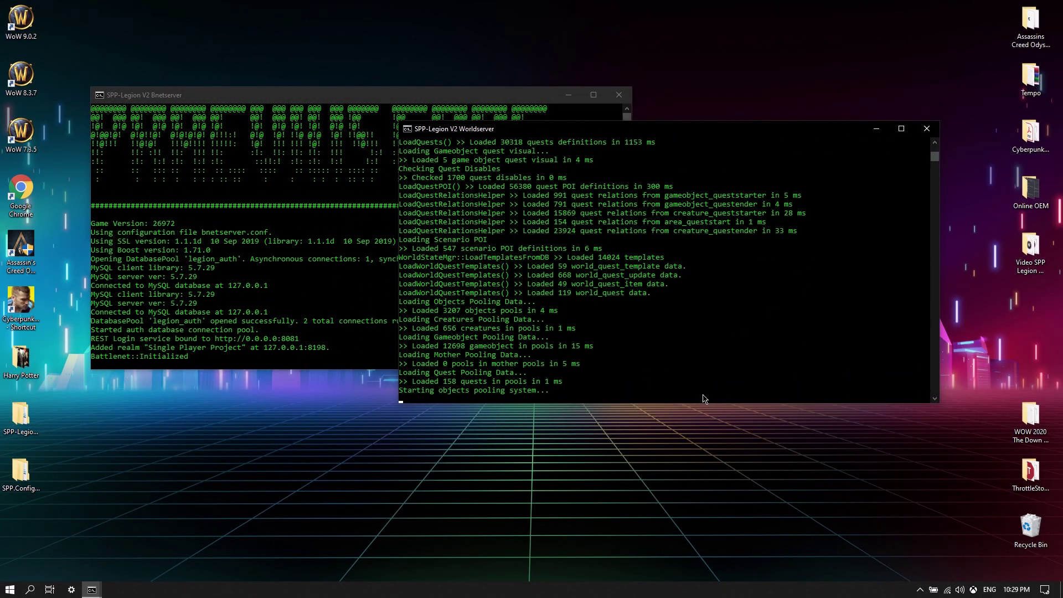
click(568, 94)
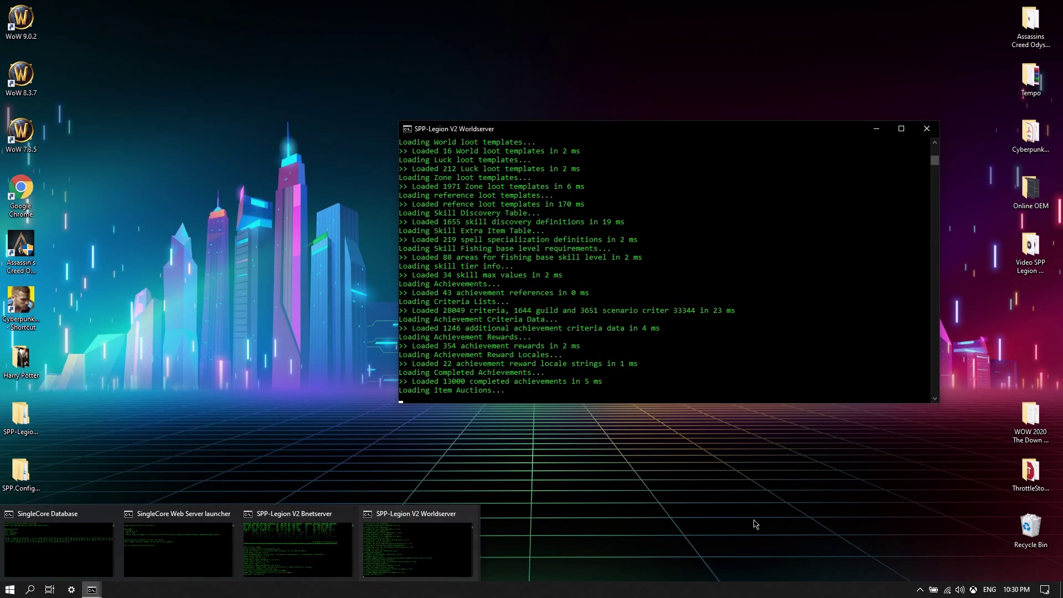
Launch the WoW 7.3.5 client from the desktop and log in to the game account with its password.
drag(673, 134, 511, 108)
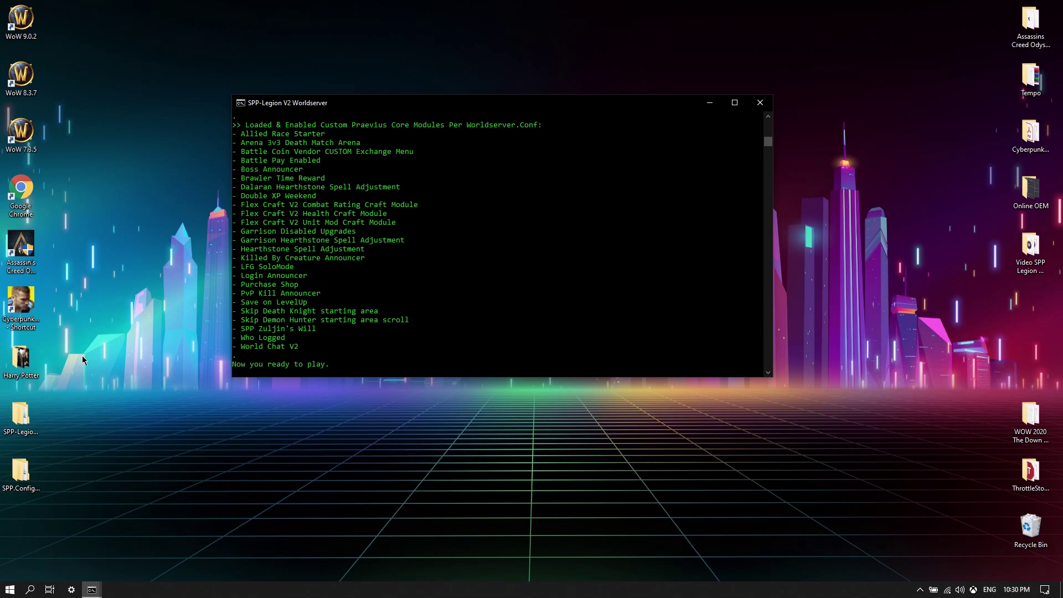
double_click(33, 139)
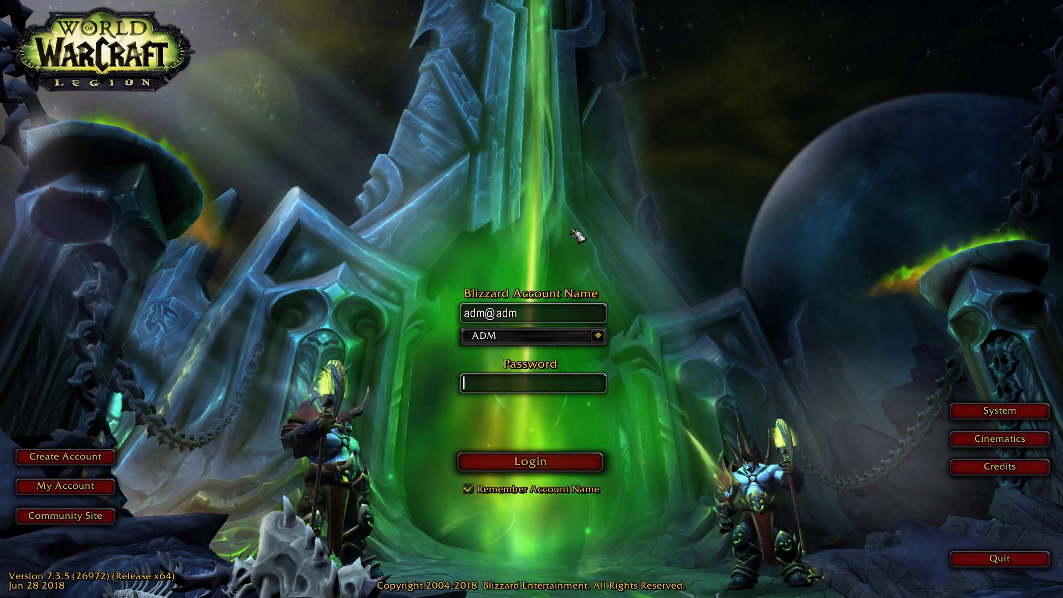
text(**)
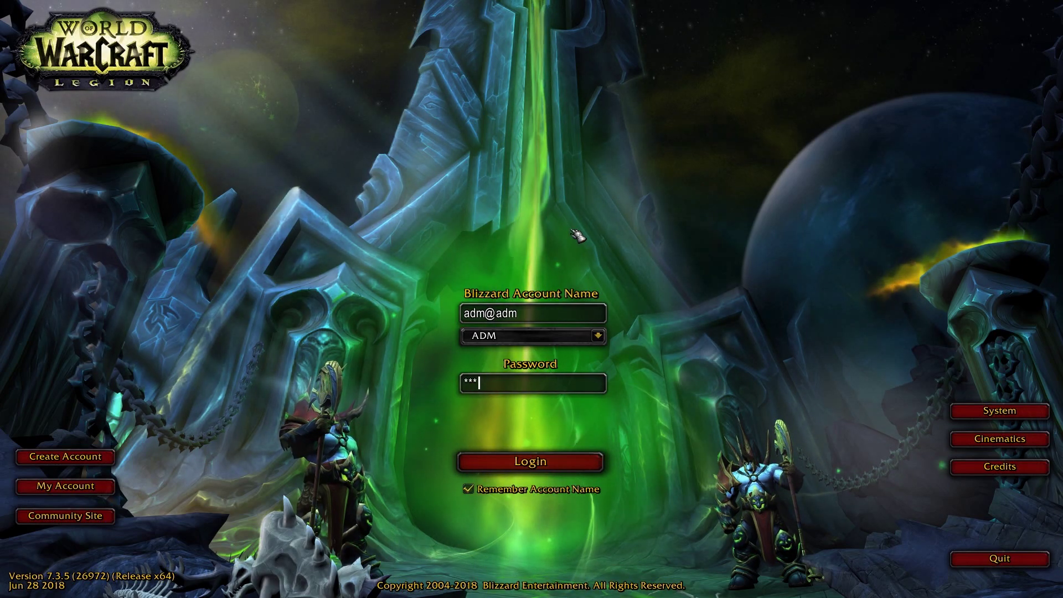
text(*)
key(Return)
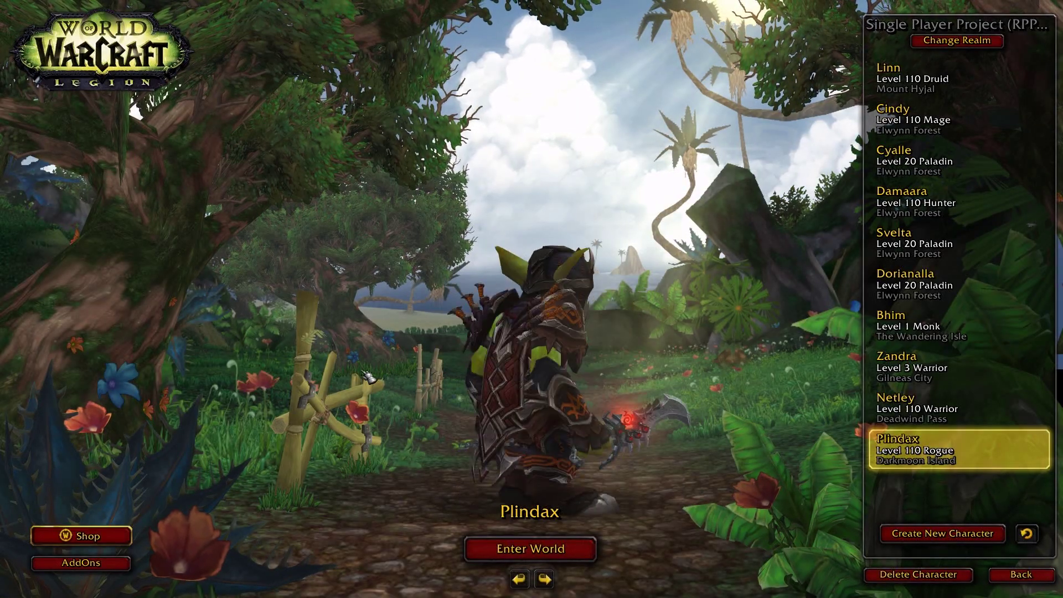
Create a female Void Elf mage from the allied races, keeping the default appearance and using a randomized name.
click(925, 545)
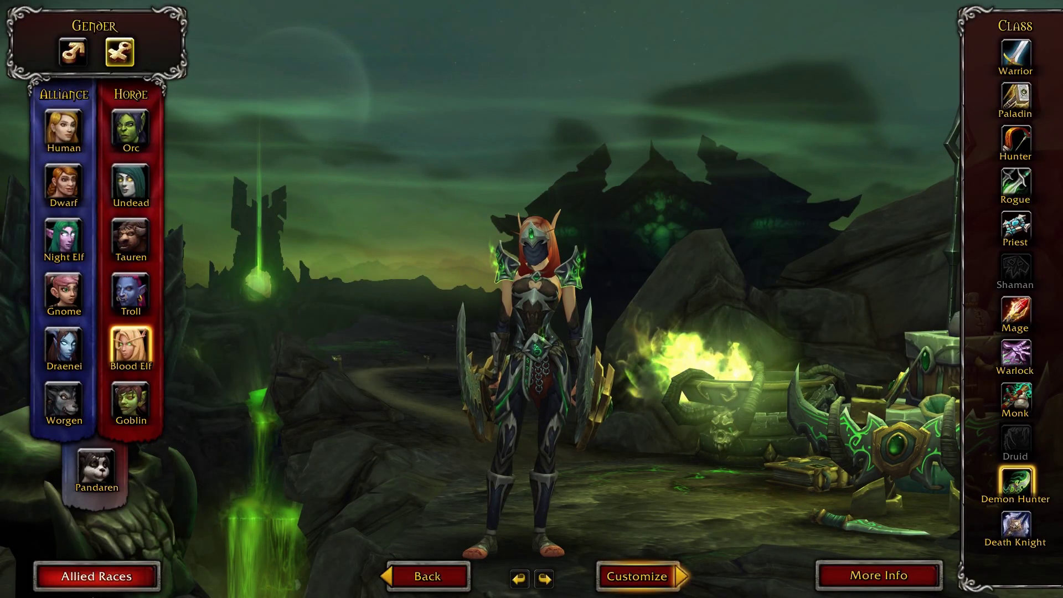
click(96, 577)
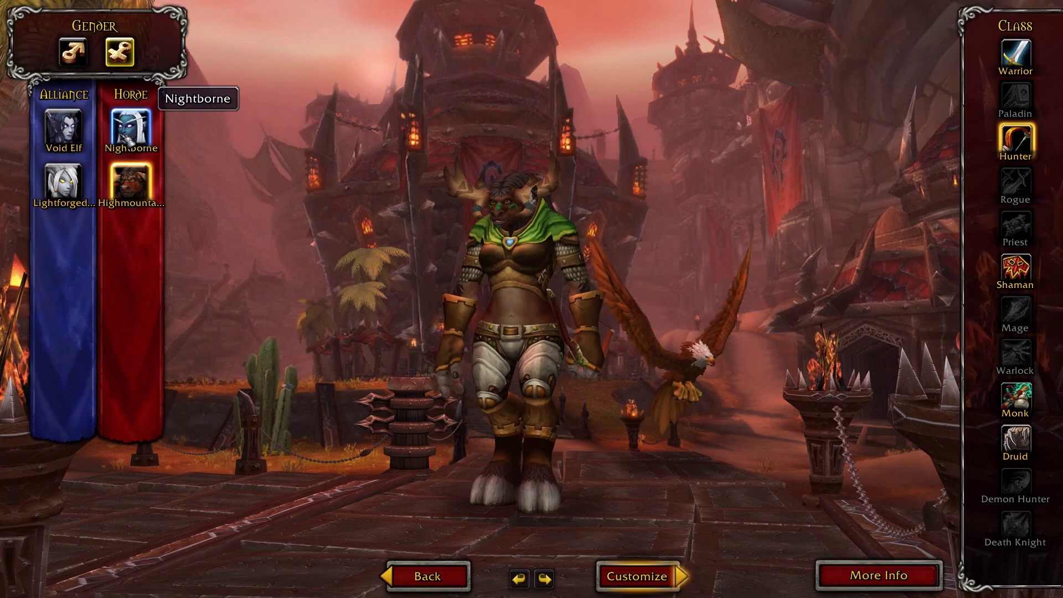
click(63, 130)
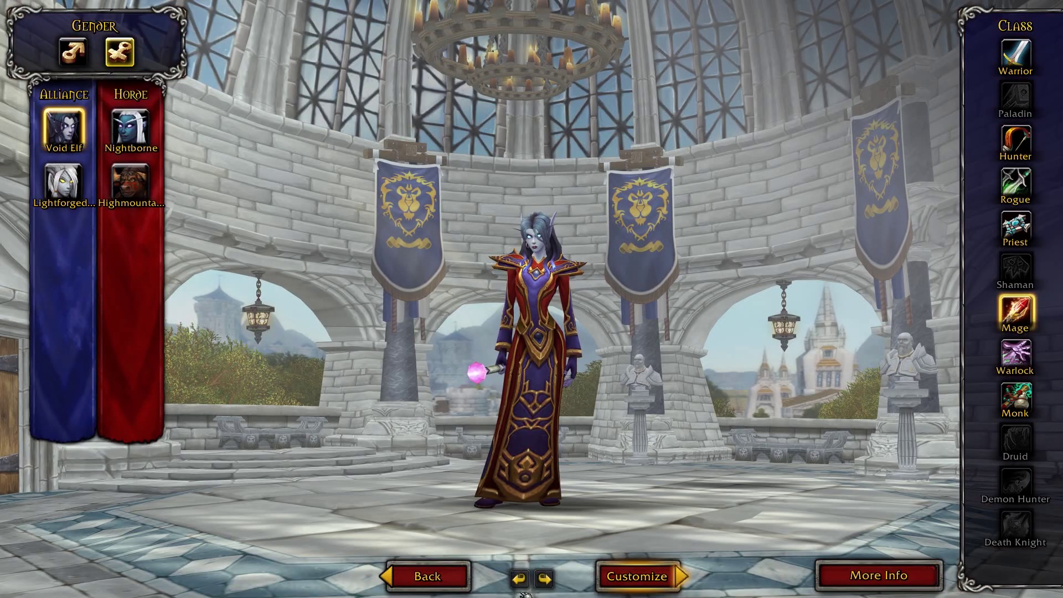
click(670, 583)
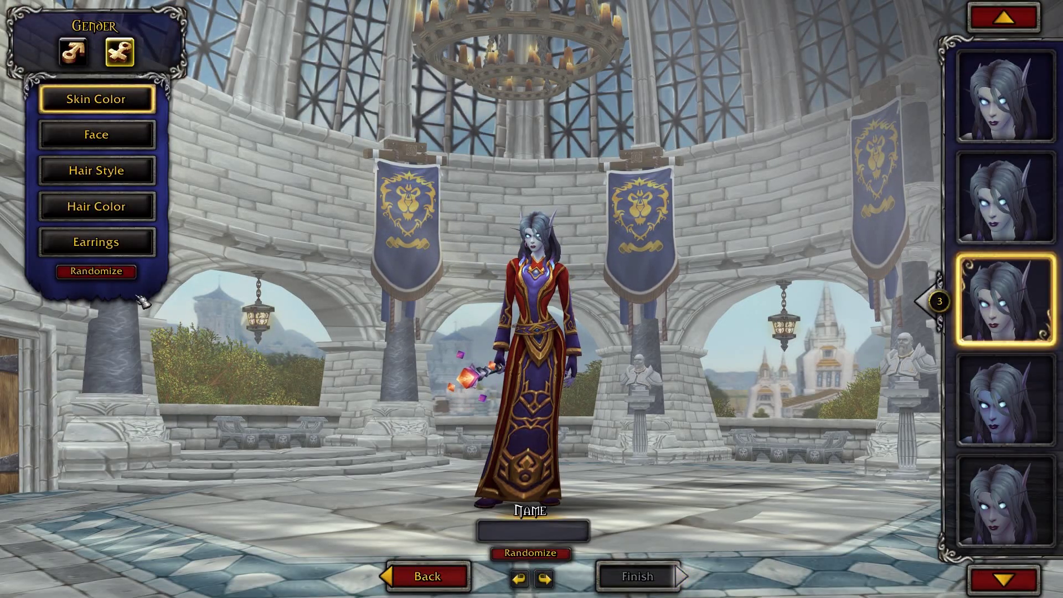
click(530, 553)
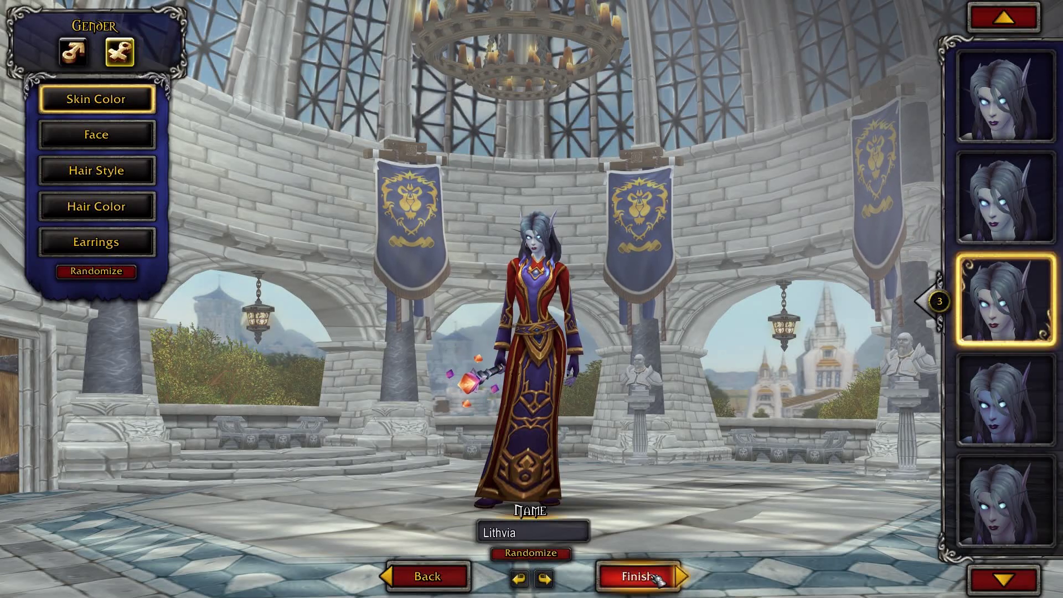
click(637, 576)
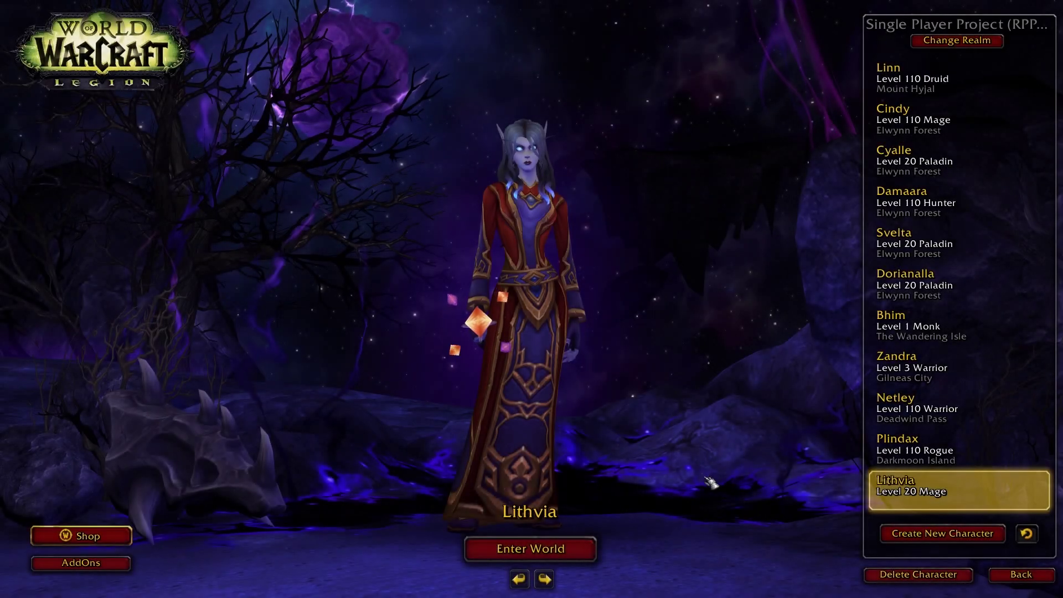
Enter the world with the new Void Elf mage and skip the opening cinematic.
click(588, 551)
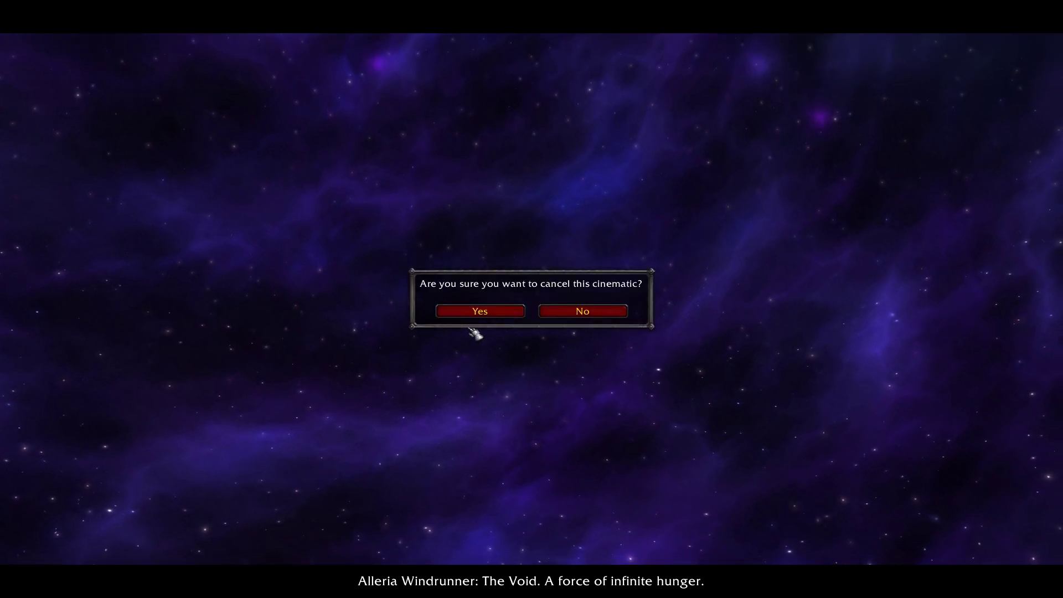
click(481, 312)
Walk to Alleria Windrunner in Telogrus Rift and accept the quest For the Alliance.
key(w)
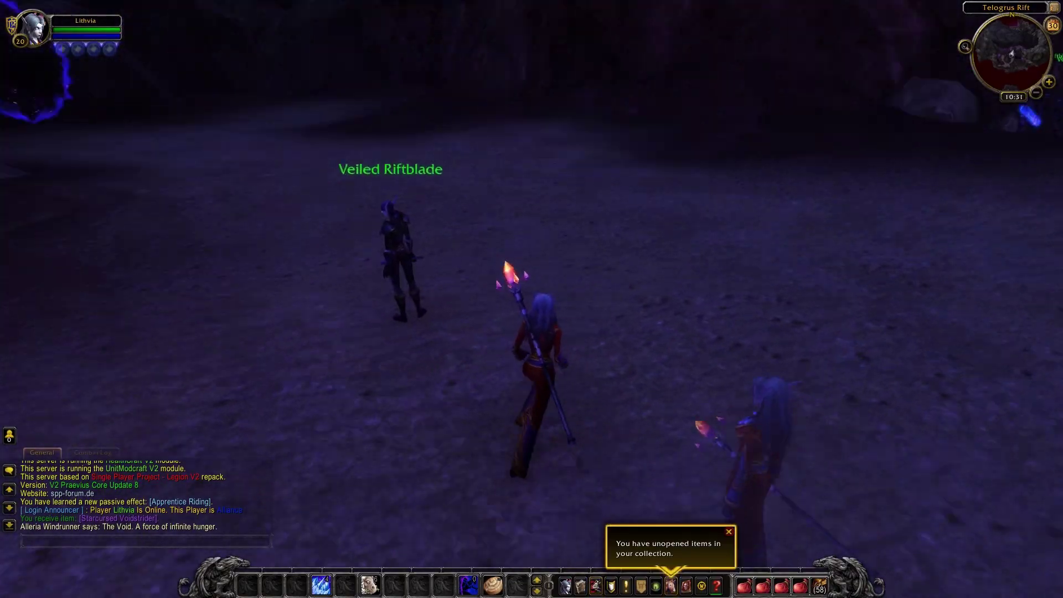
key(w)
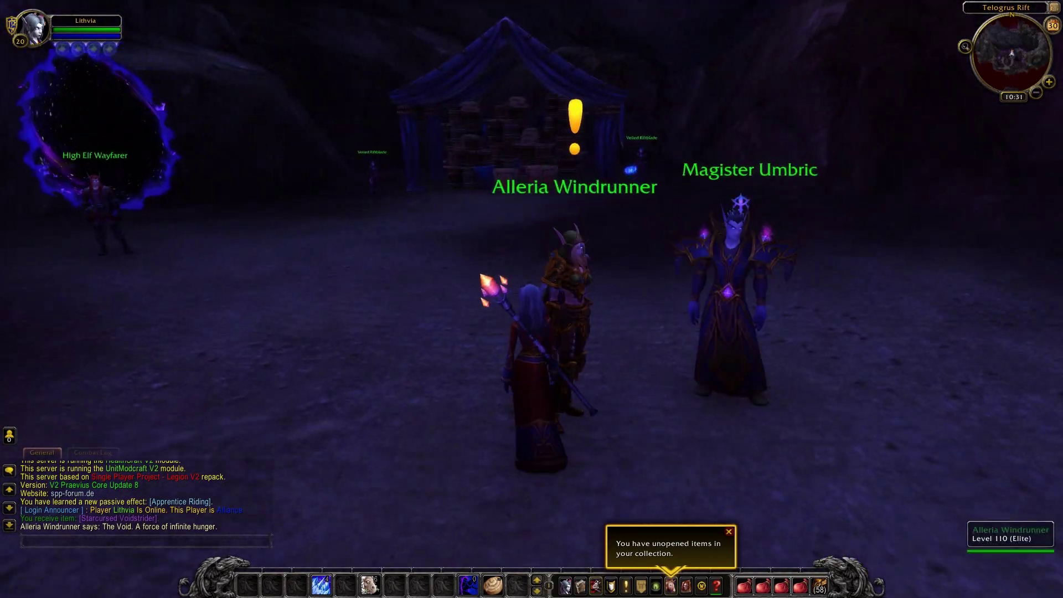
right_click(557, 277)
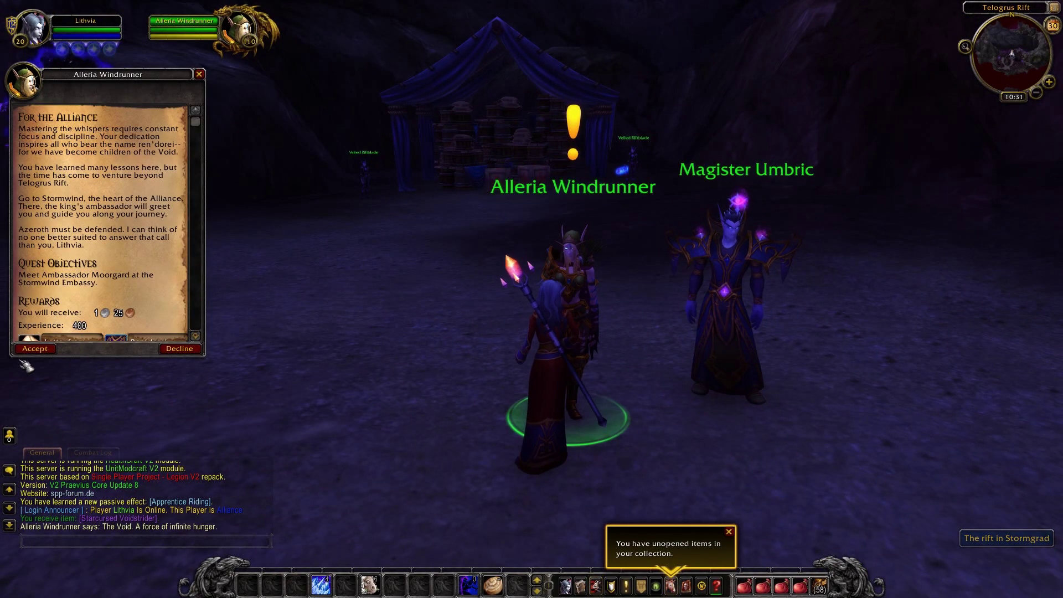
click(35, 348)
Go to Ambassador Moorgard at the Stormwind Embassy and complete the quest For the Alliance.
key(w)
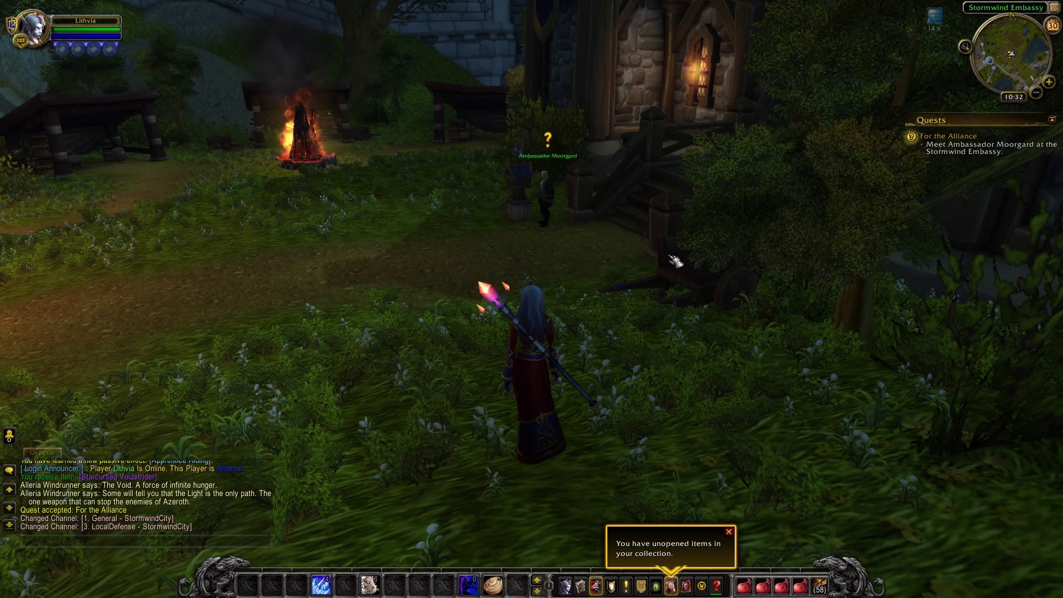
key(w)
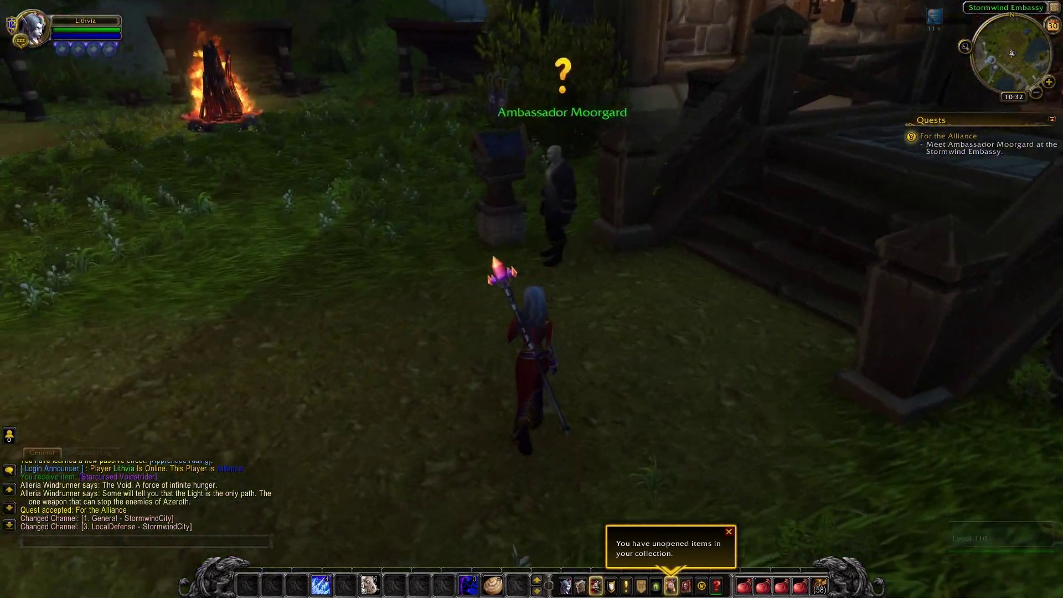
right_click(554, 233)
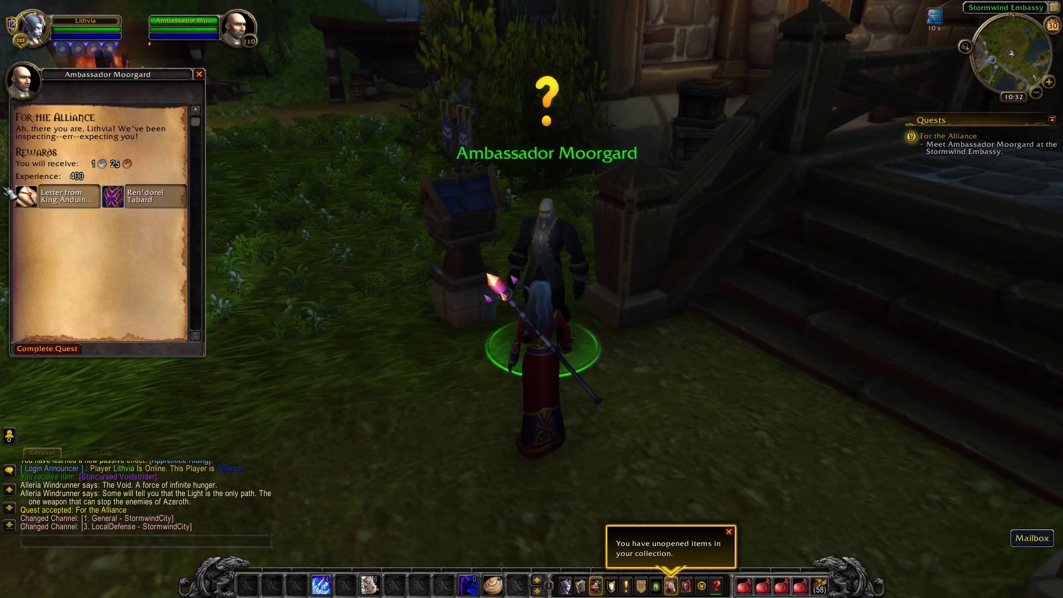
click(62, 351)
Move away from the ambassador and teleport to GM Island with the chat command .tele gmisland.
key(a)
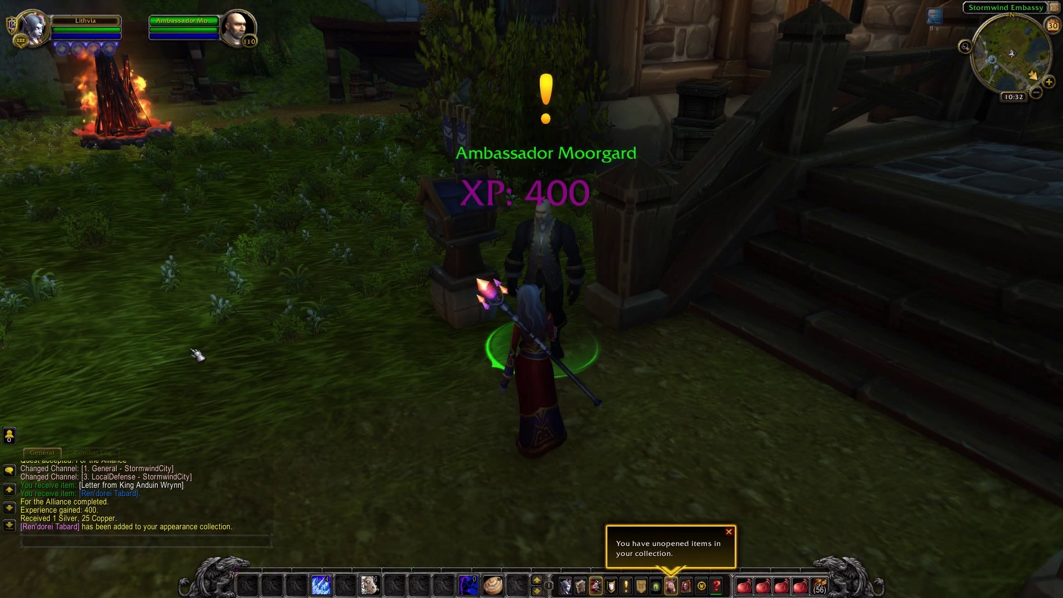
key(w)
key(Return)
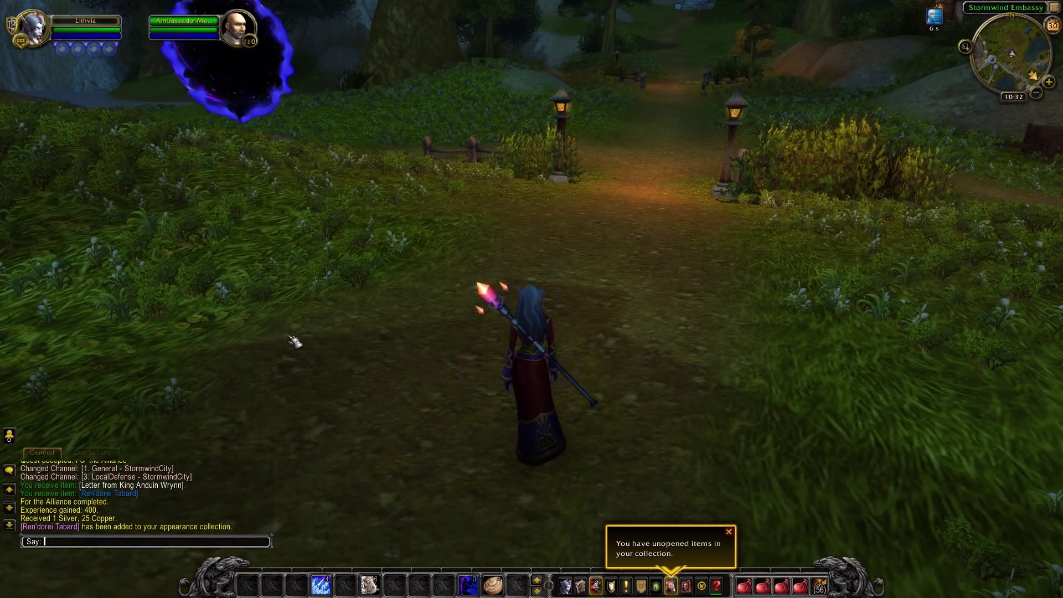
text(.g)
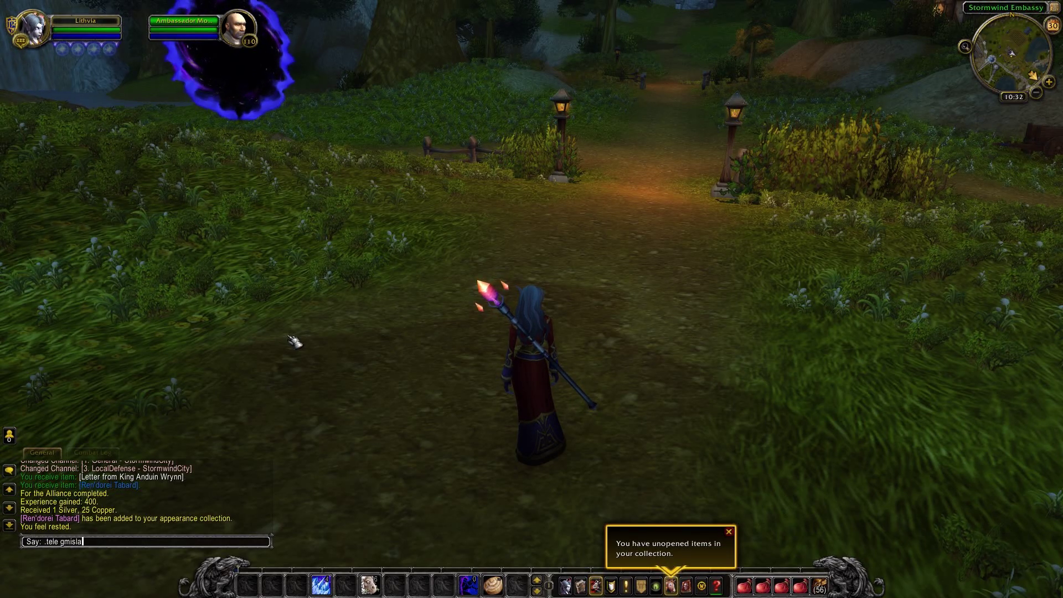
key(Return)
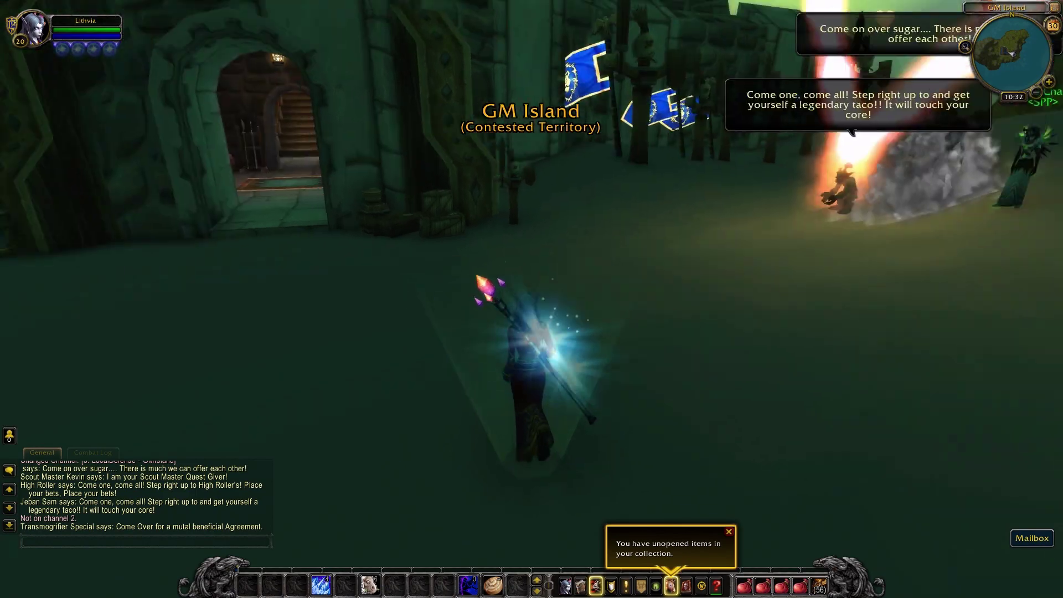
Browse Cleric Maluuf's GM goods on GM Island and buy the All Transmog Set Scroll from page 3.
drag(629, 313, 388, 313)
right_click(629, 313)
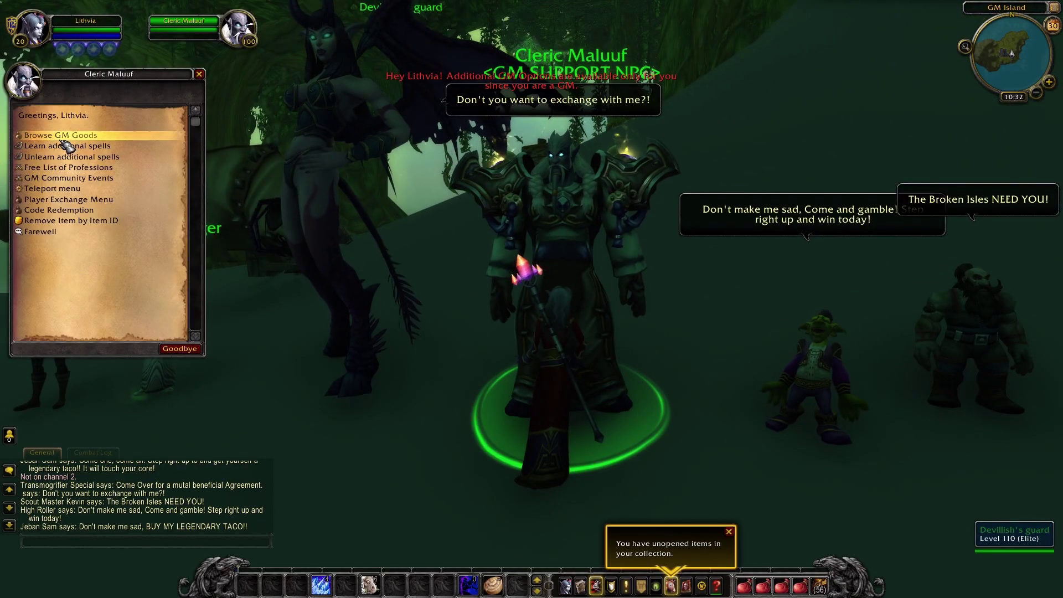
click(55, 134)
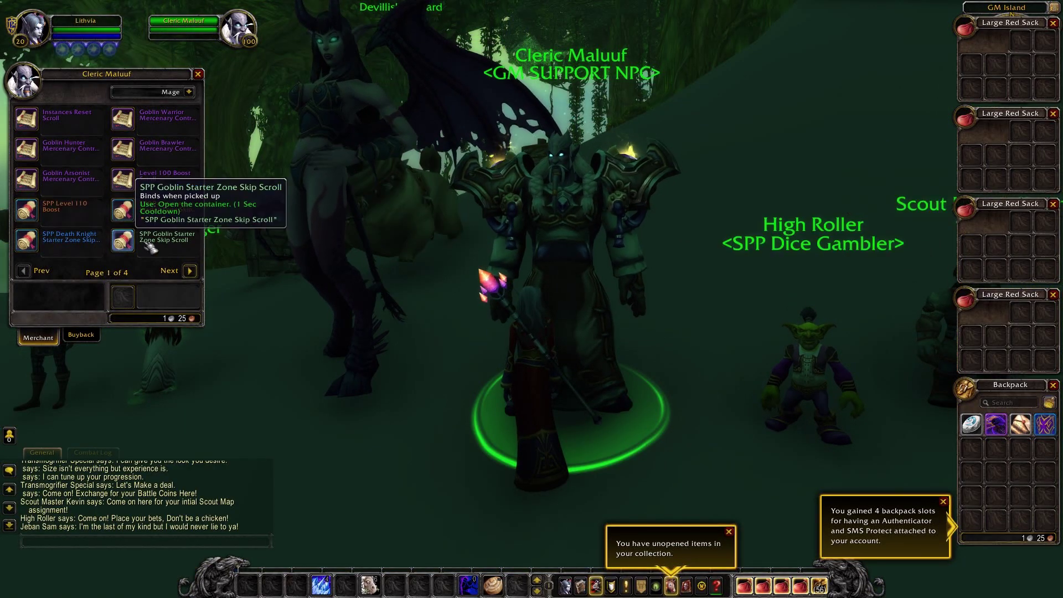
click(190, 272)
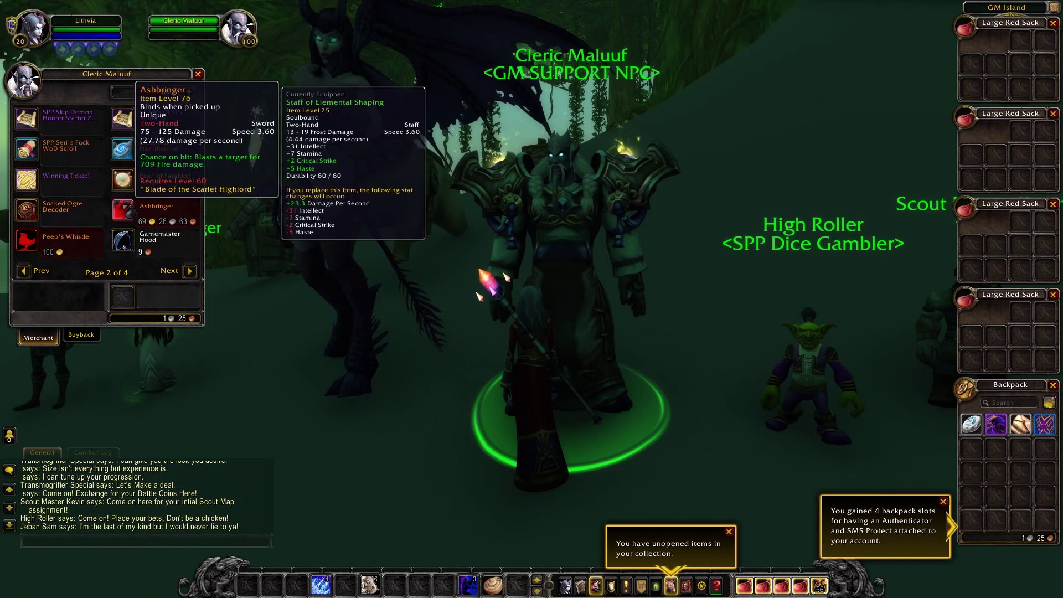
click(190, 272)
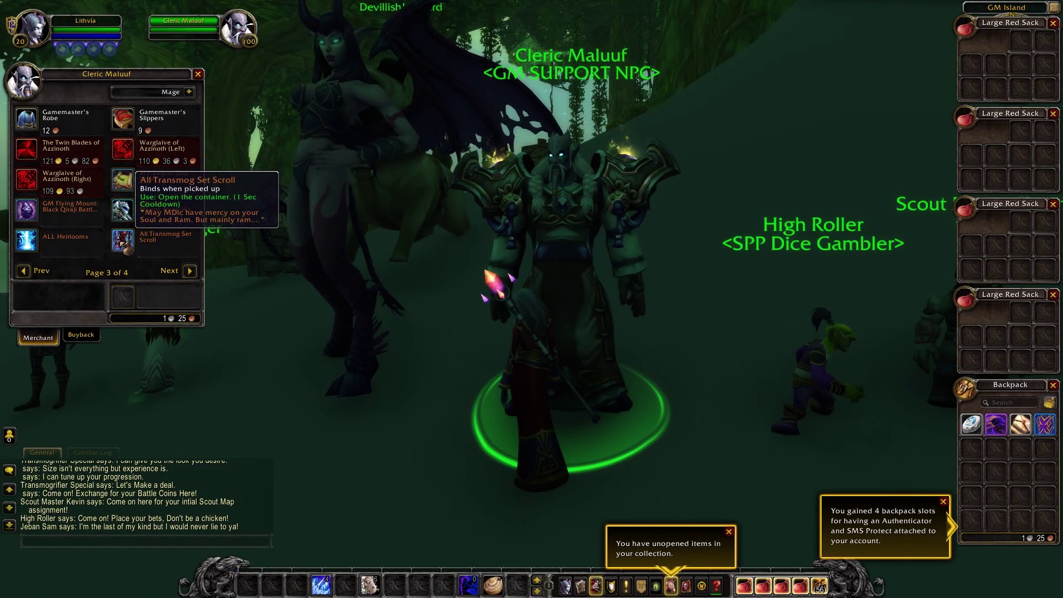
right_click(123, 241)
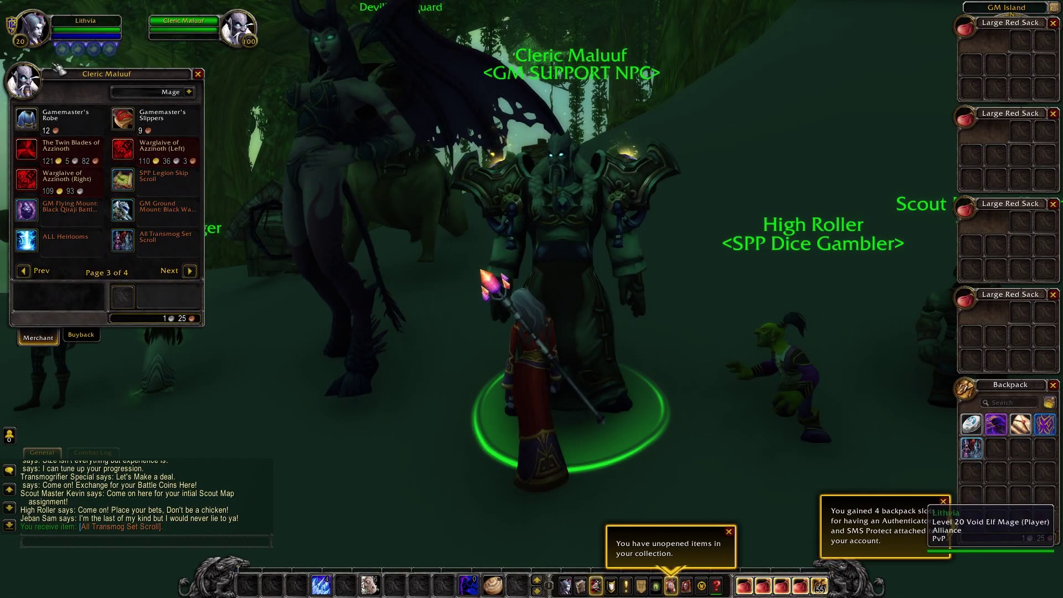
Close the merchant window and use the All Transmog Set Scroll from the backpack.
right_click(971, 448)
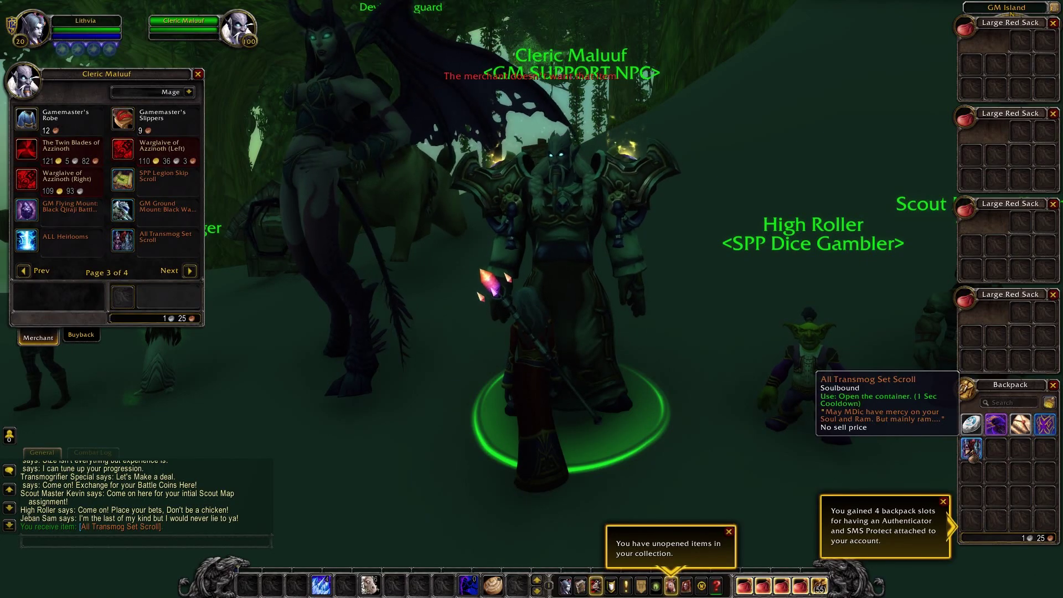
key(Escape)
key(b)
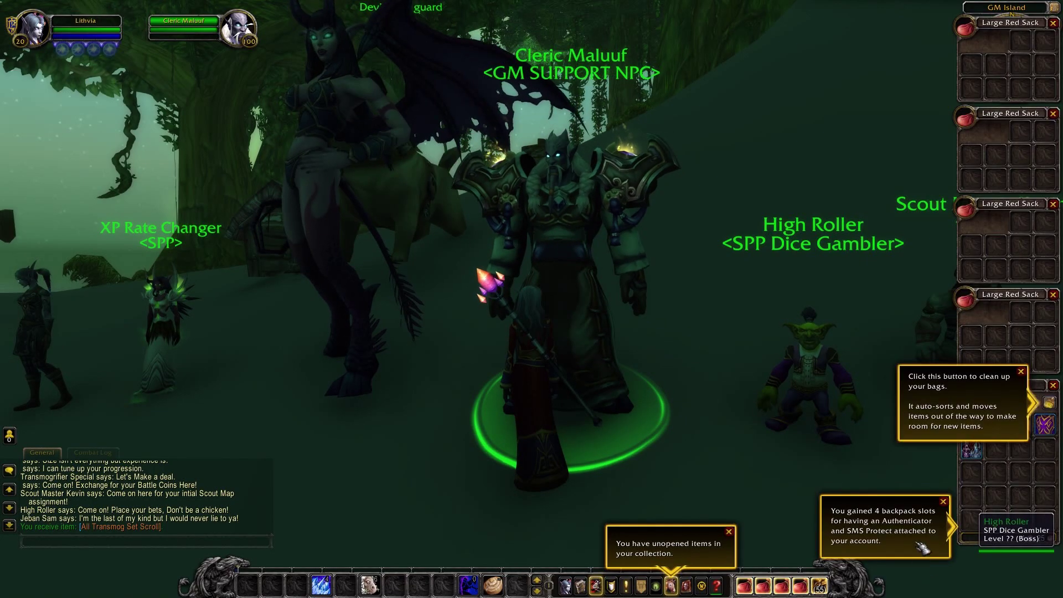
right_click(973, 452)
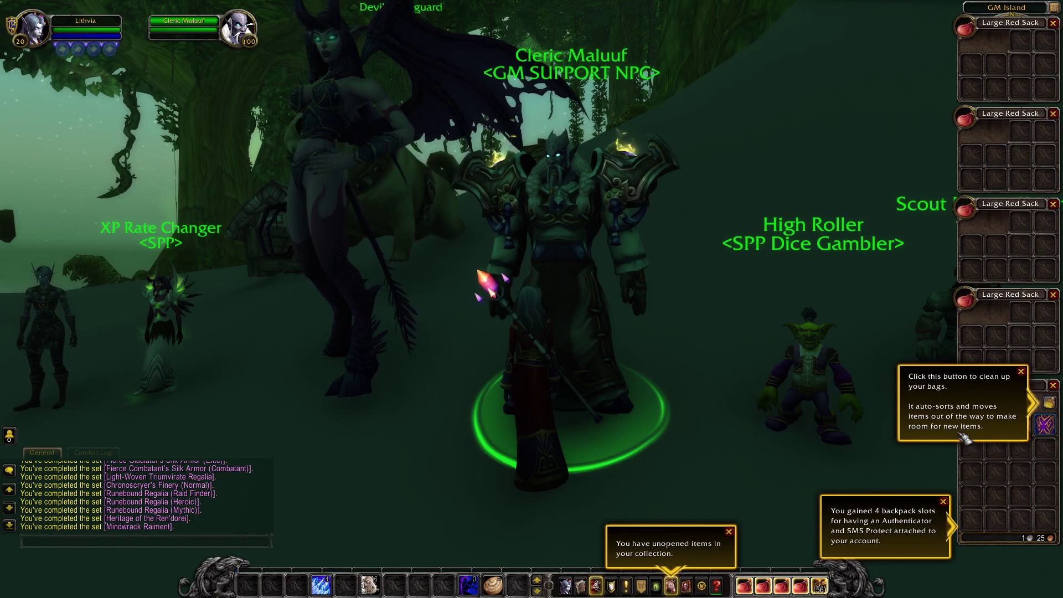
Examine the appearance sets in the collection, including Runebound Regalia at the start of the list, and close the windows.
click(673, 587)
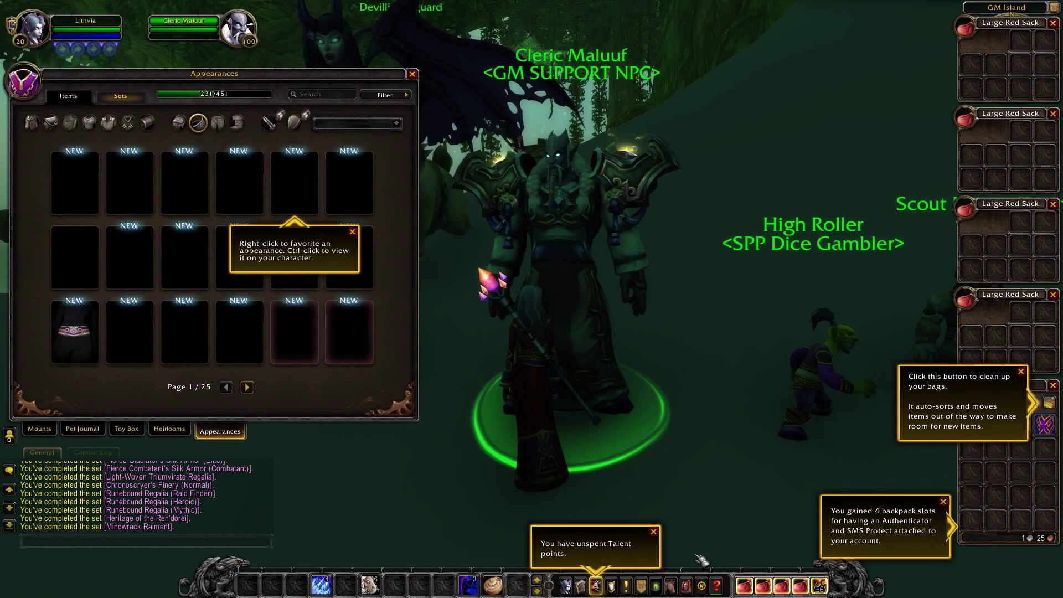
click(120, 96)
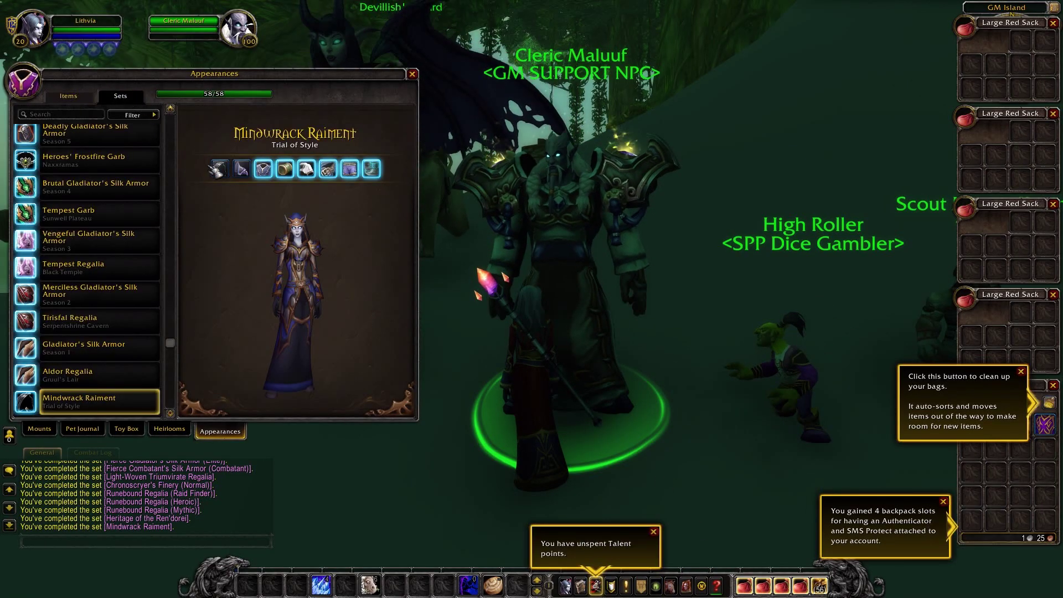
scroll(58, 166, up, 10)
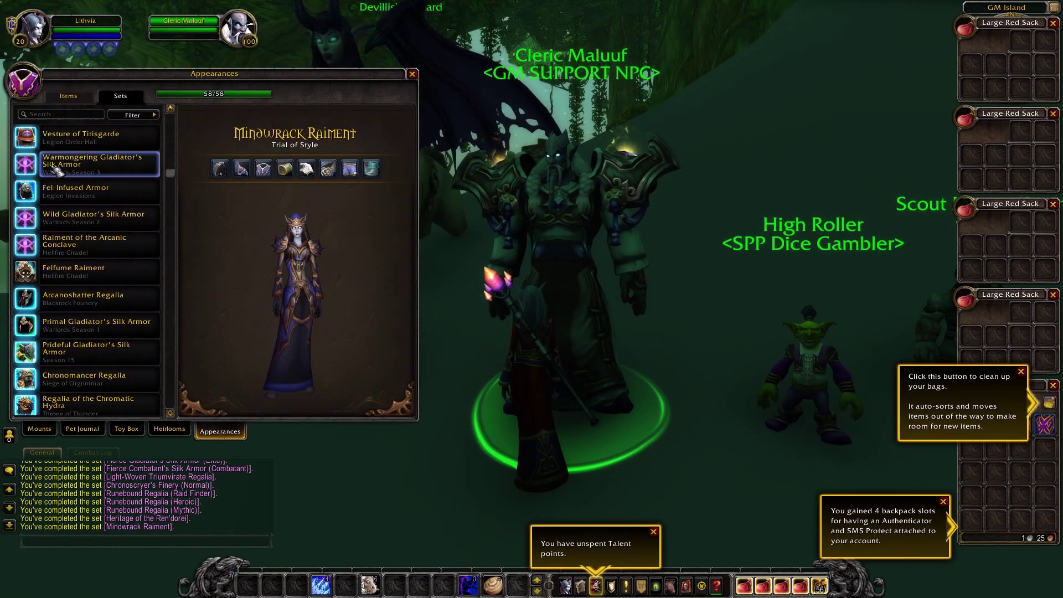
scroll(59, 166, up, 1)
click(83, 138)
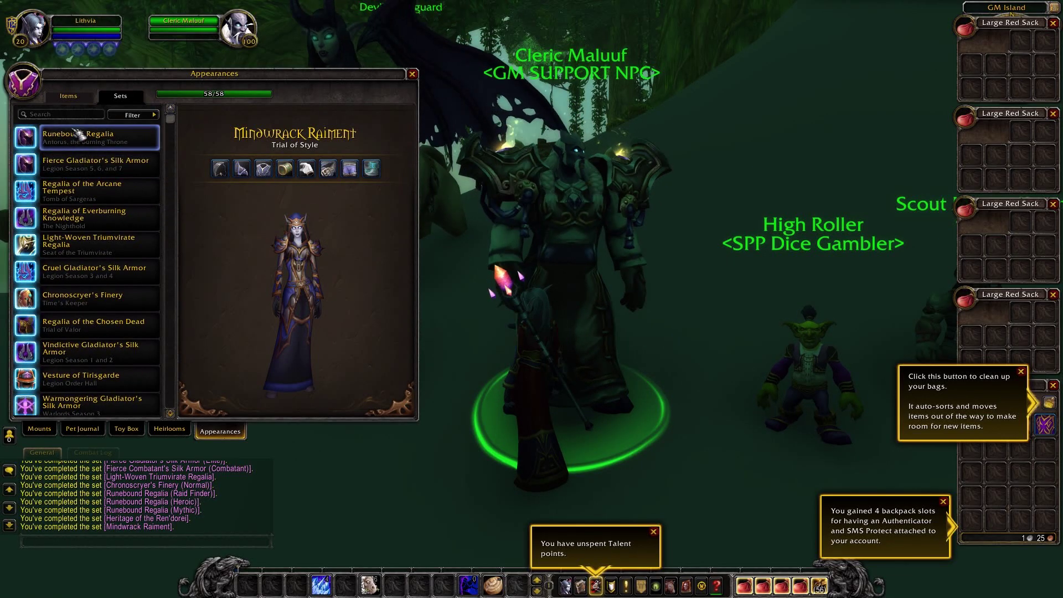
key(Escape)
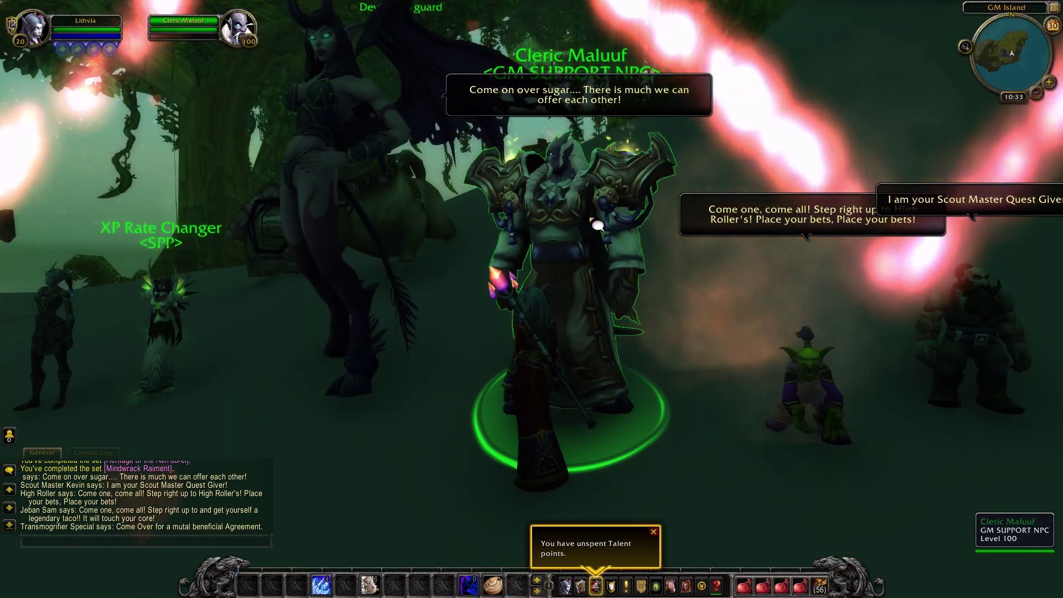
Browse Cleric Maluuf's GM goods and buy the SPP Weapon Illusion Enchant Unlock from page 4.
right_click(596, 216)
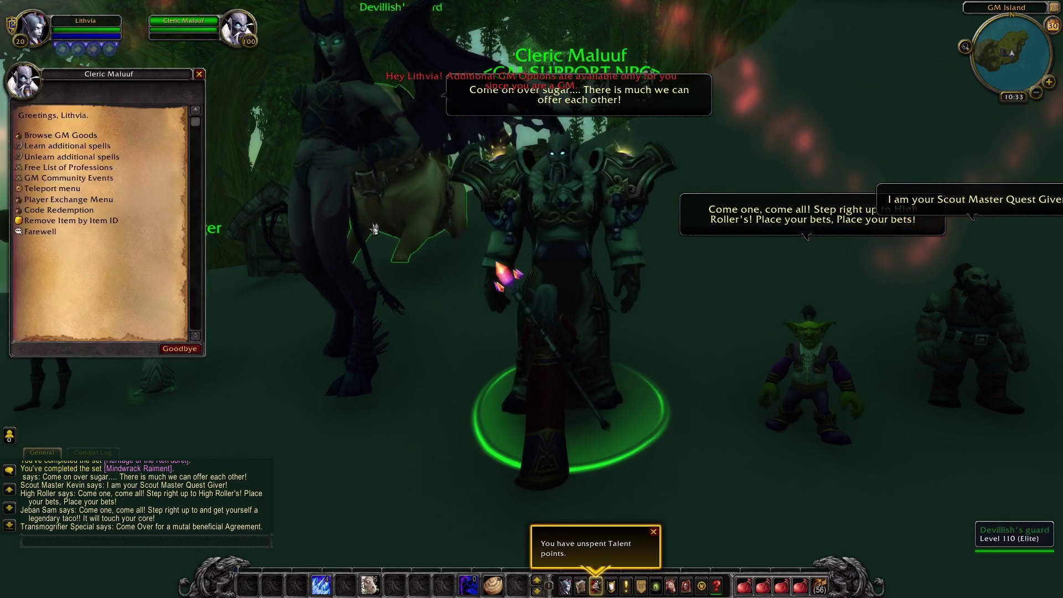
click(100, 135)
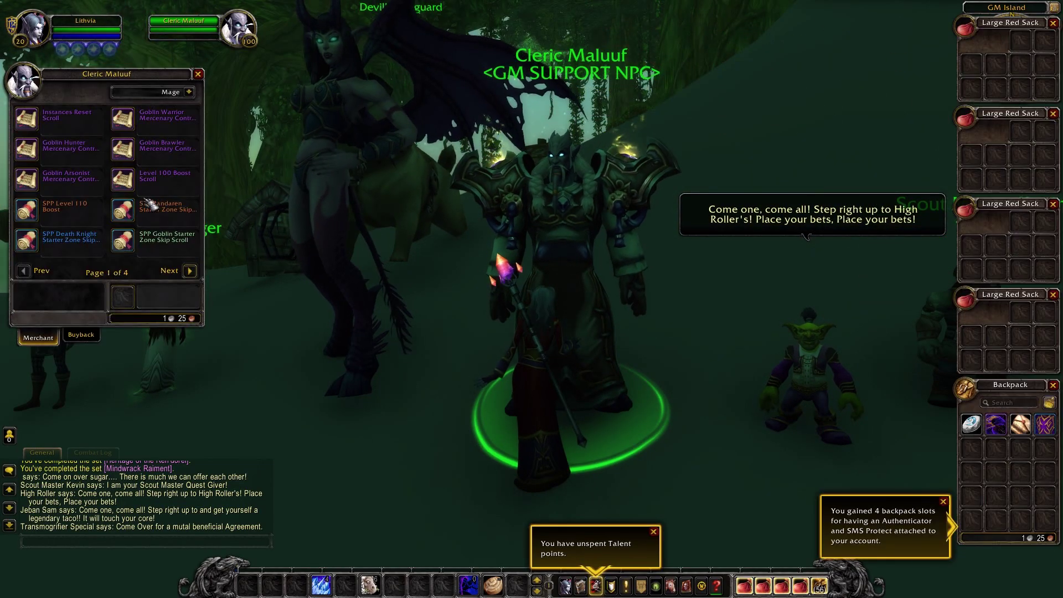
click(190, 271)
click(190, 271)
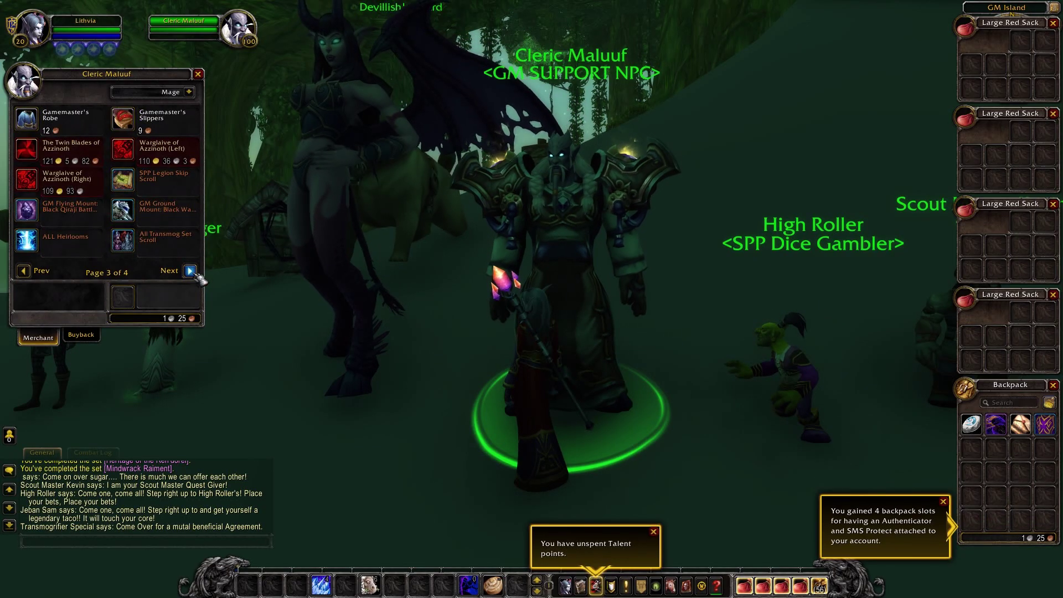
click(190, 271)
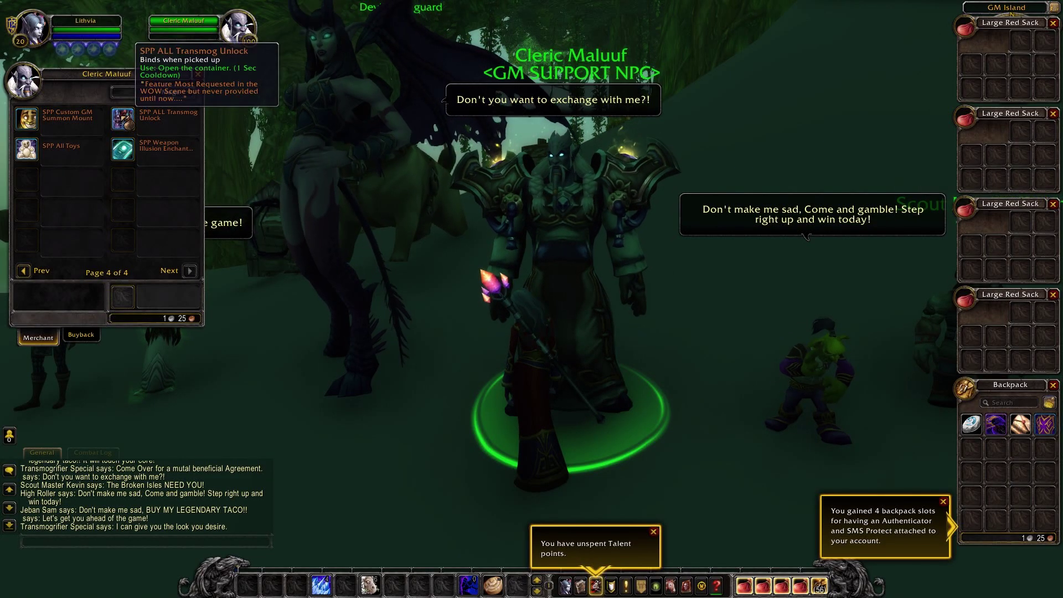
right_click(123, 148)
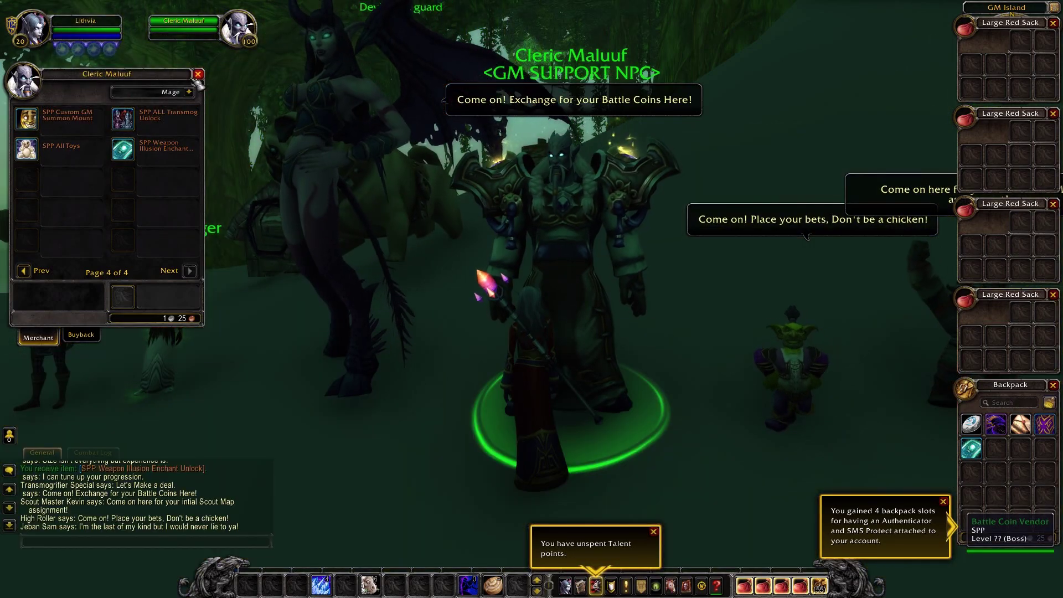
Close the merchant window and use the SPP Weapon Illusion Enchant Unlock from the backpack.
key(Escape)
key(b)
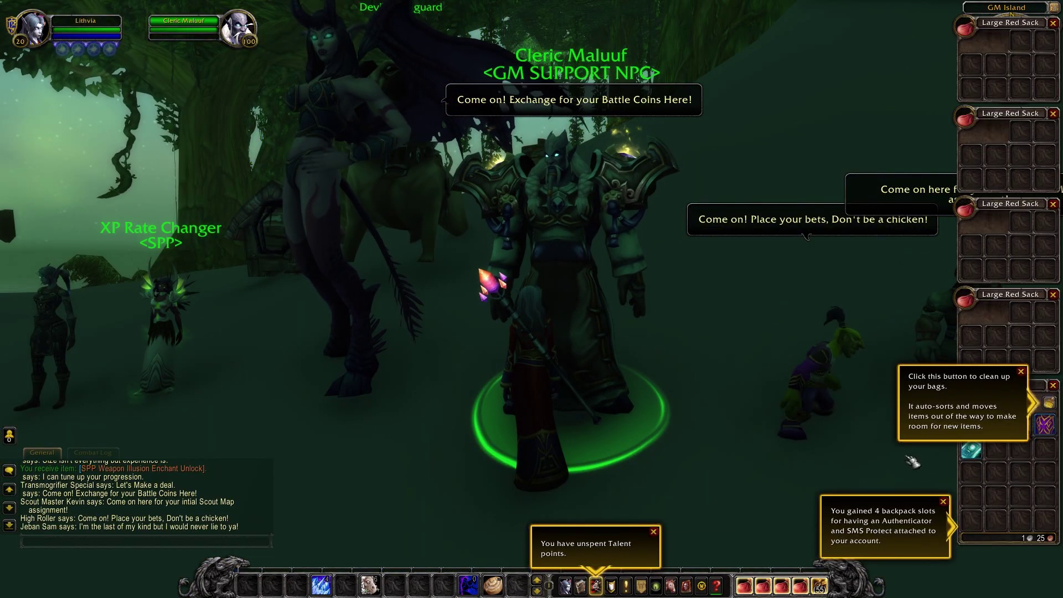
right_click(977, 455)
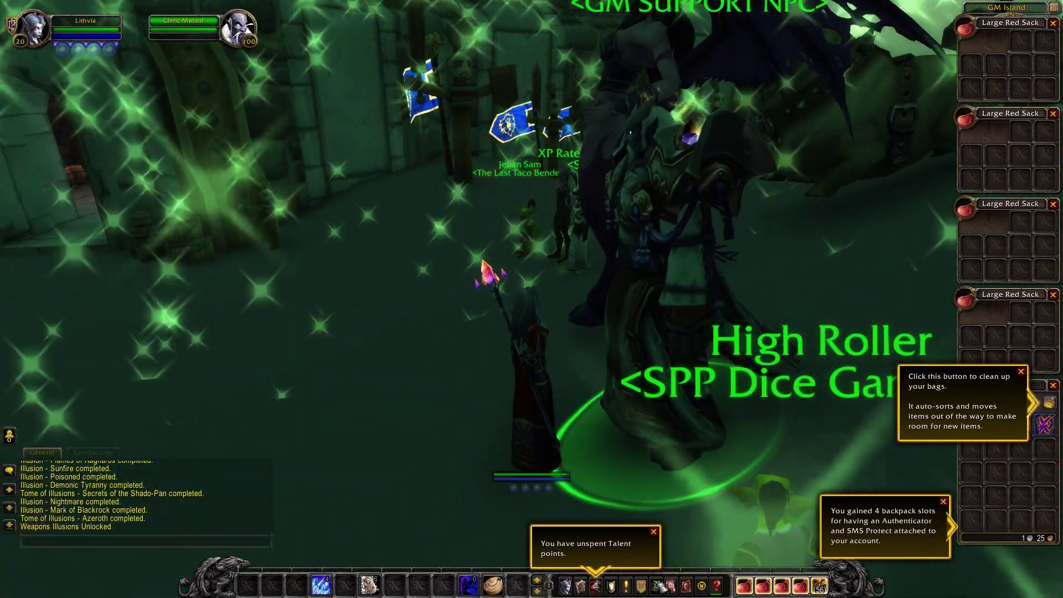
Examine the weapon enchantment illusions among the collection's item appearances, paging beyond the first page.
click(670, 585)
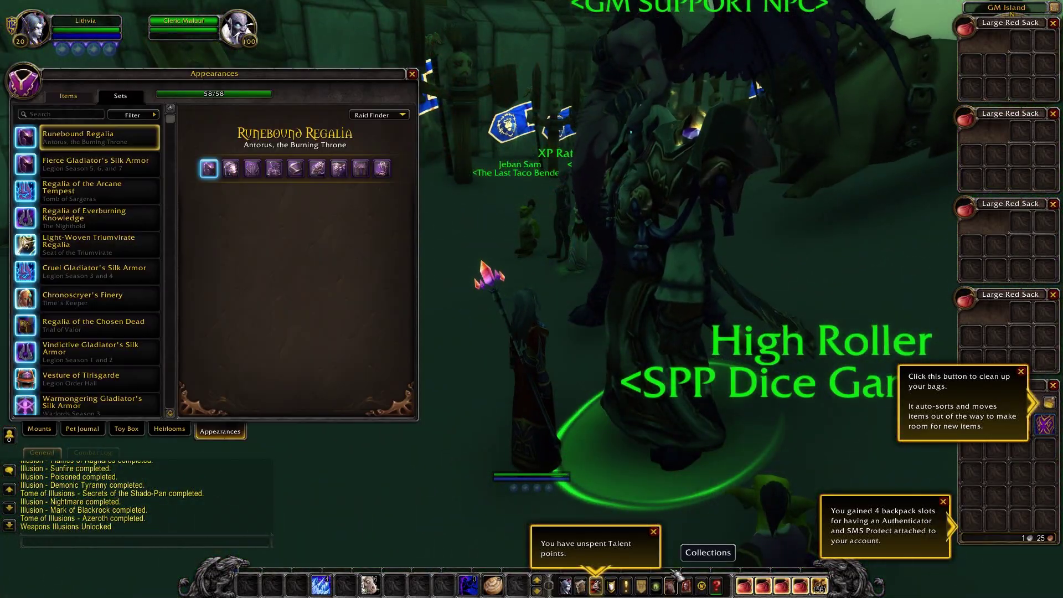
click(68, 96)
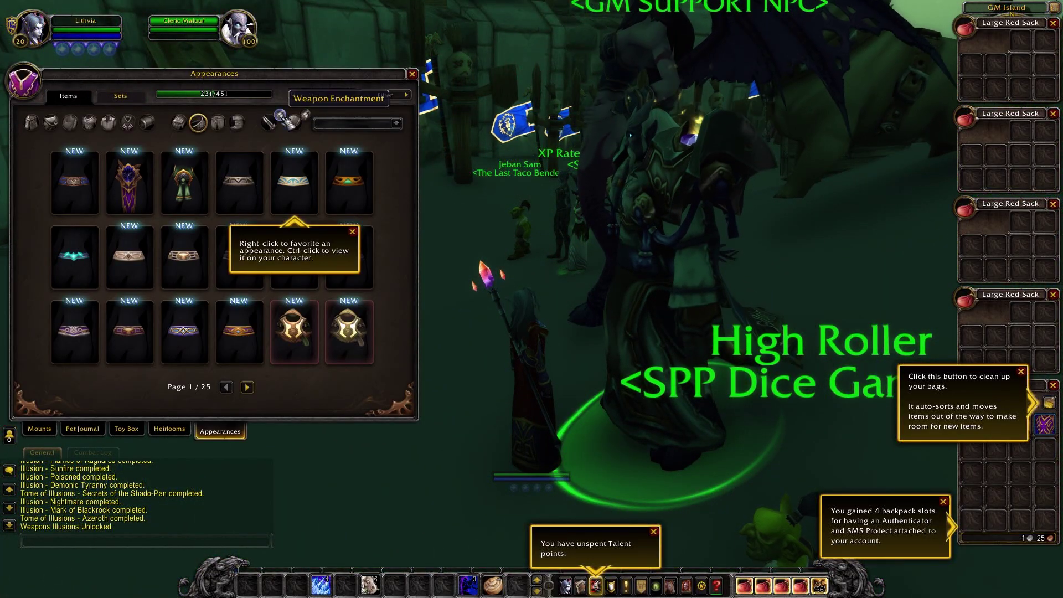
click(277, 113)
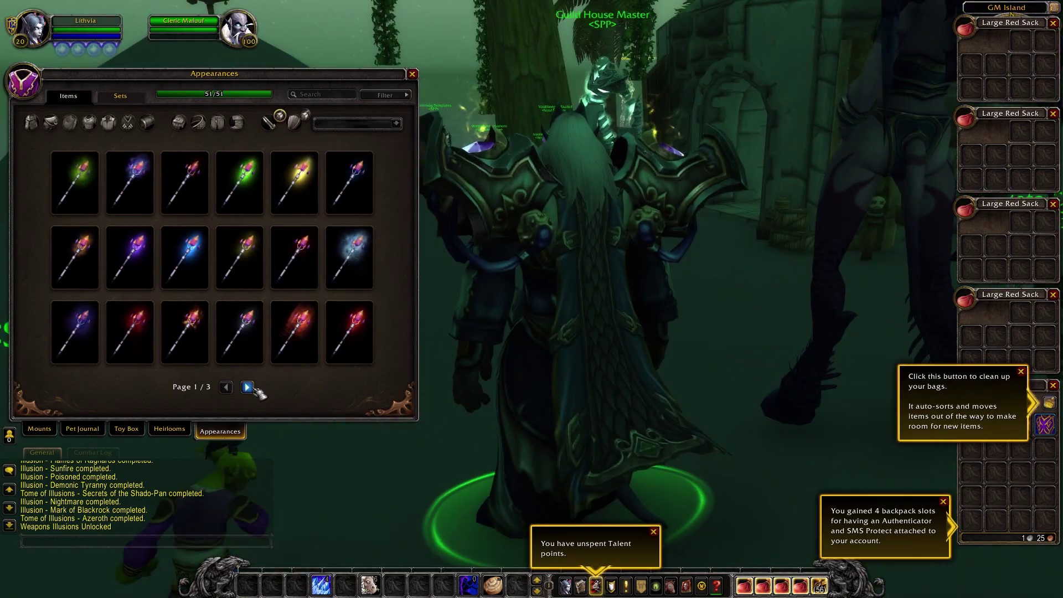
click(247, 387)
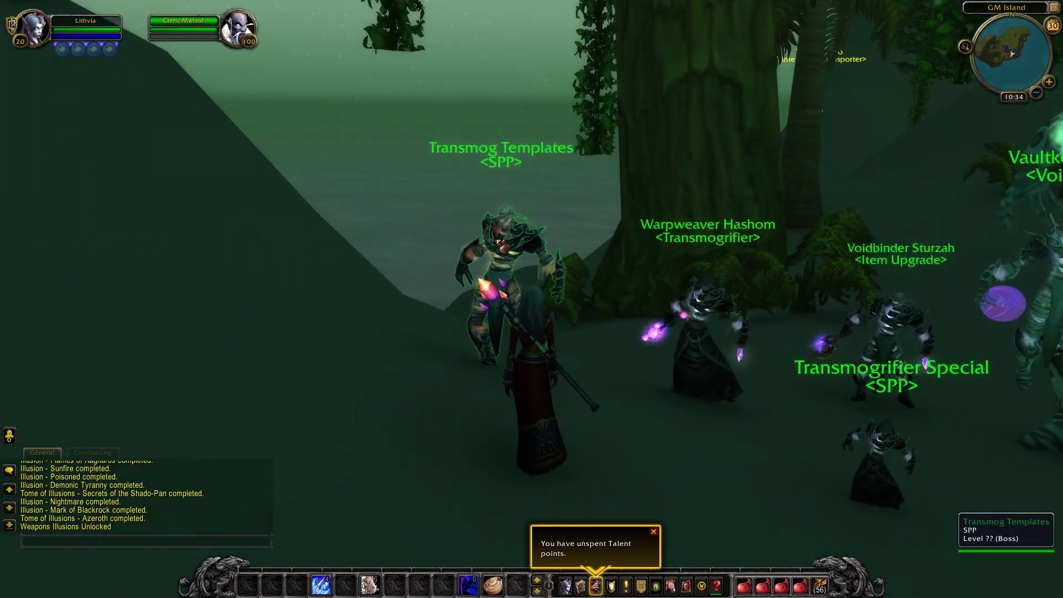
Talk to Scout Master Kevin to review his scouting map mission options, then leave him and walk back toward Cleric Maluuf.
drag(641, 250, 787, 299)
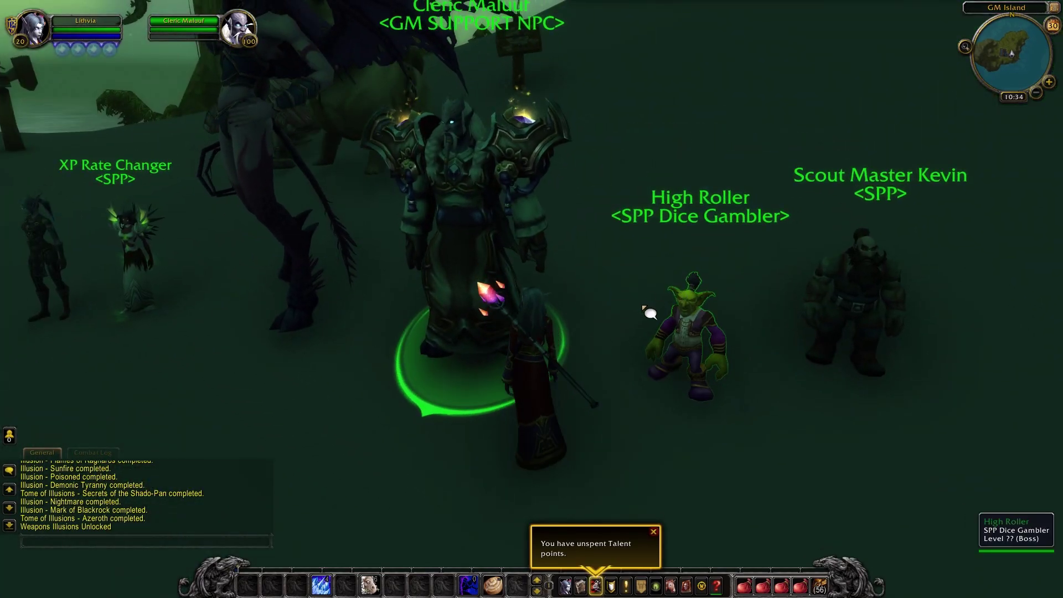
right_click(771, 305)
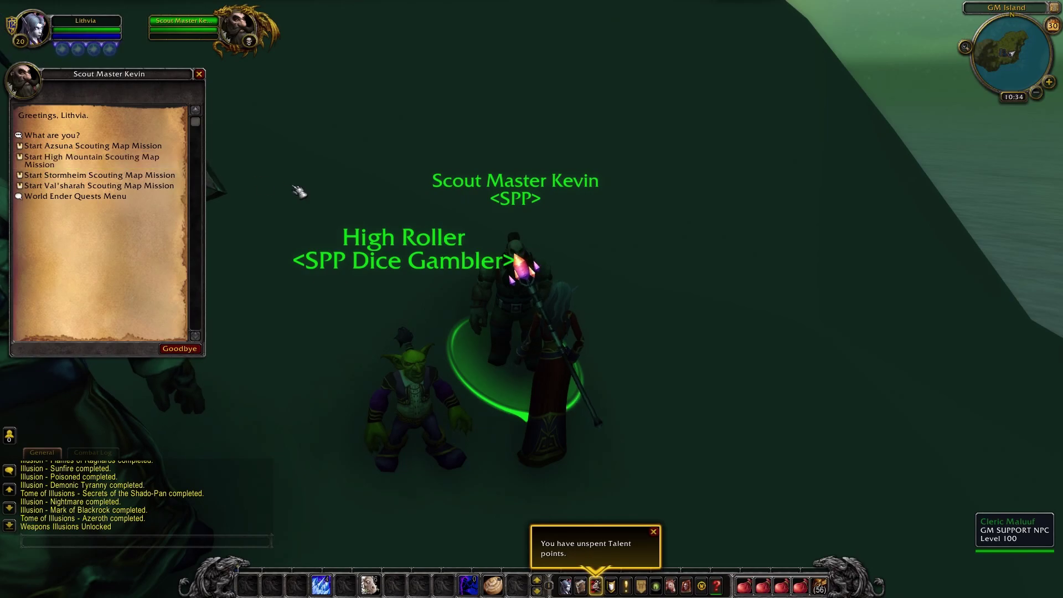
drag(299, 192, 667, 206)
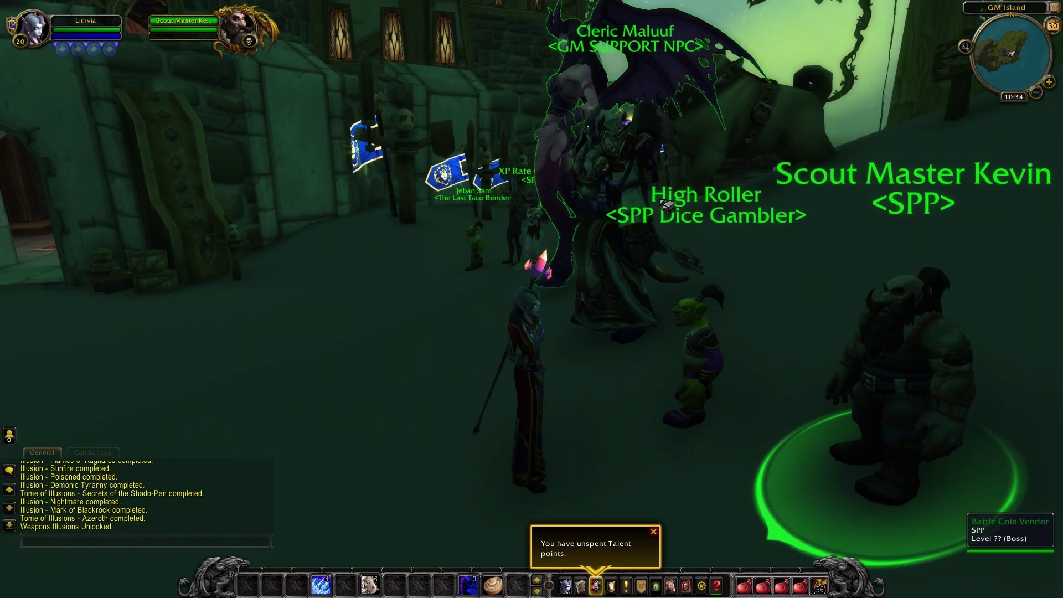
key(w)
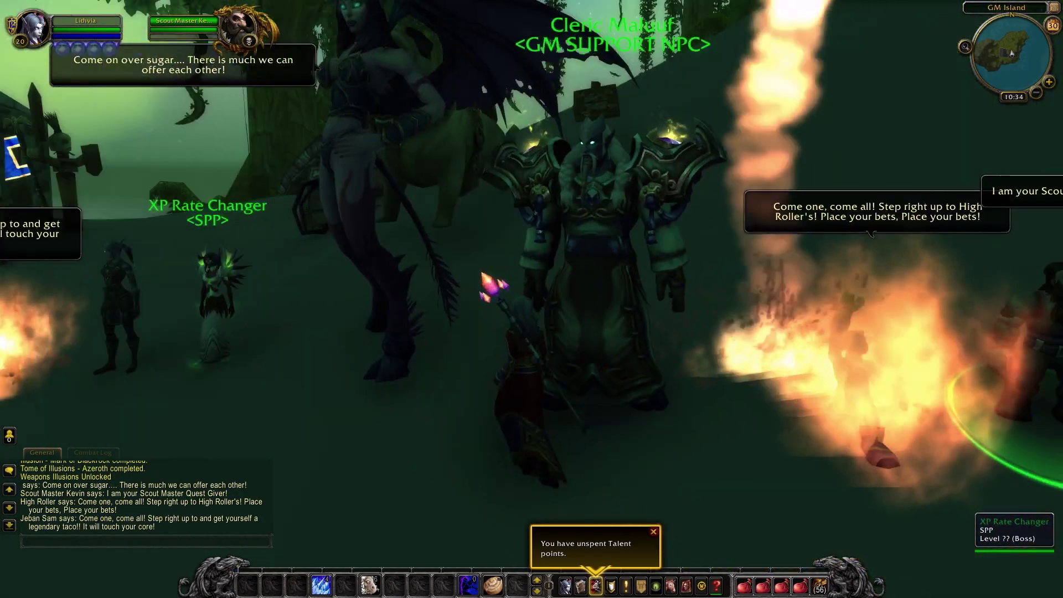